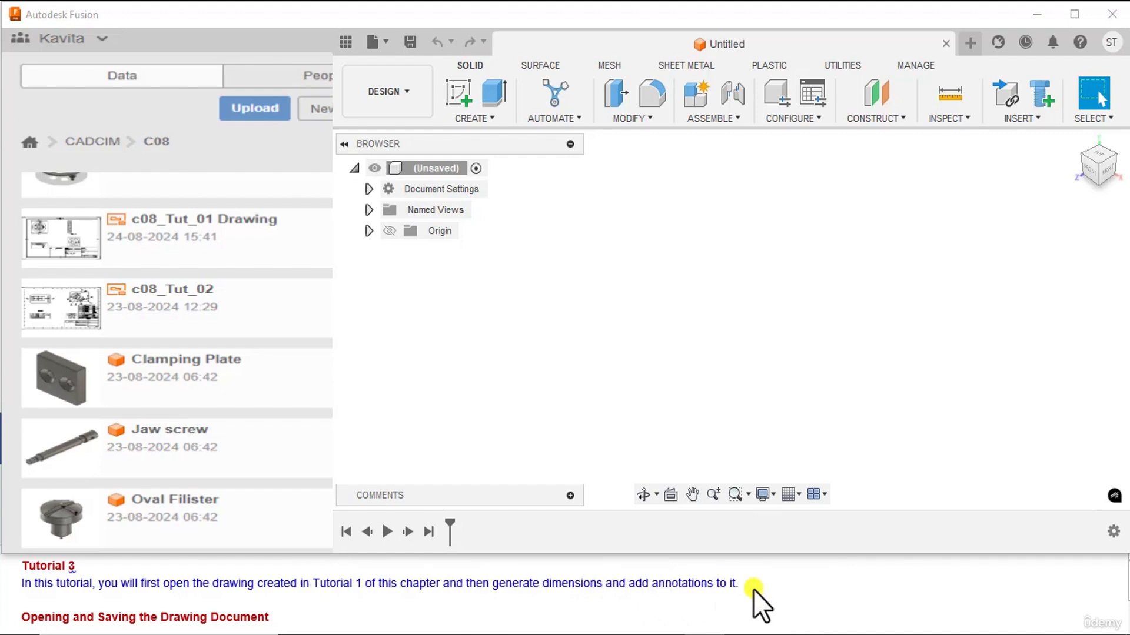
# Open the c08_Tut_01 Drawing document from the C08 project folder
pyautogui.scroll(-1, 113, 619)
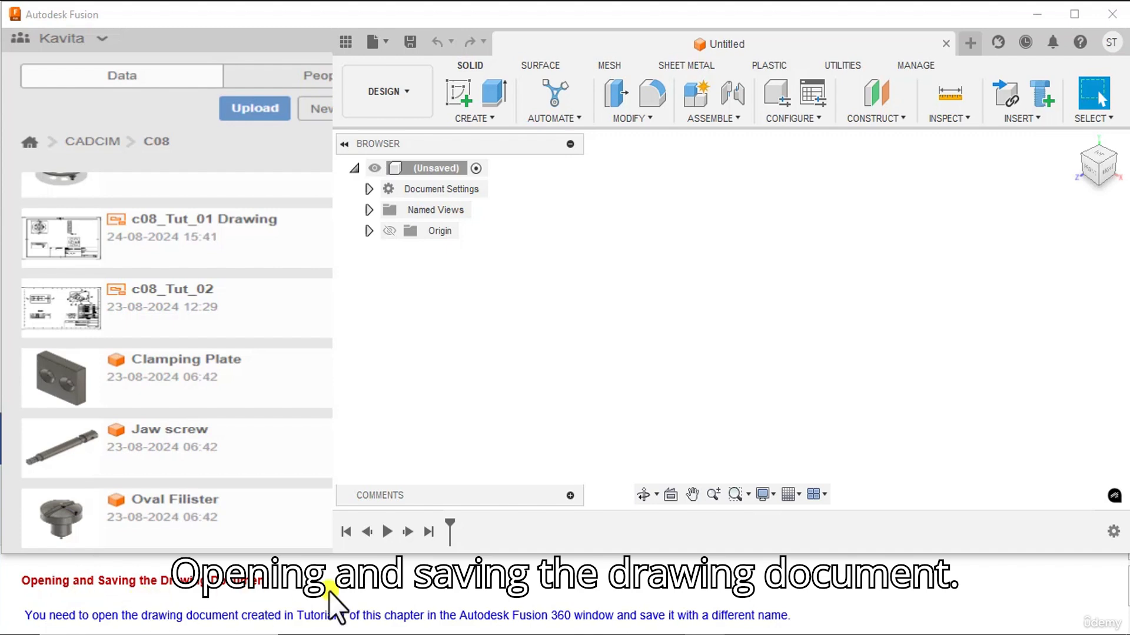
pyautogui.scroll(-1, 218, 600)
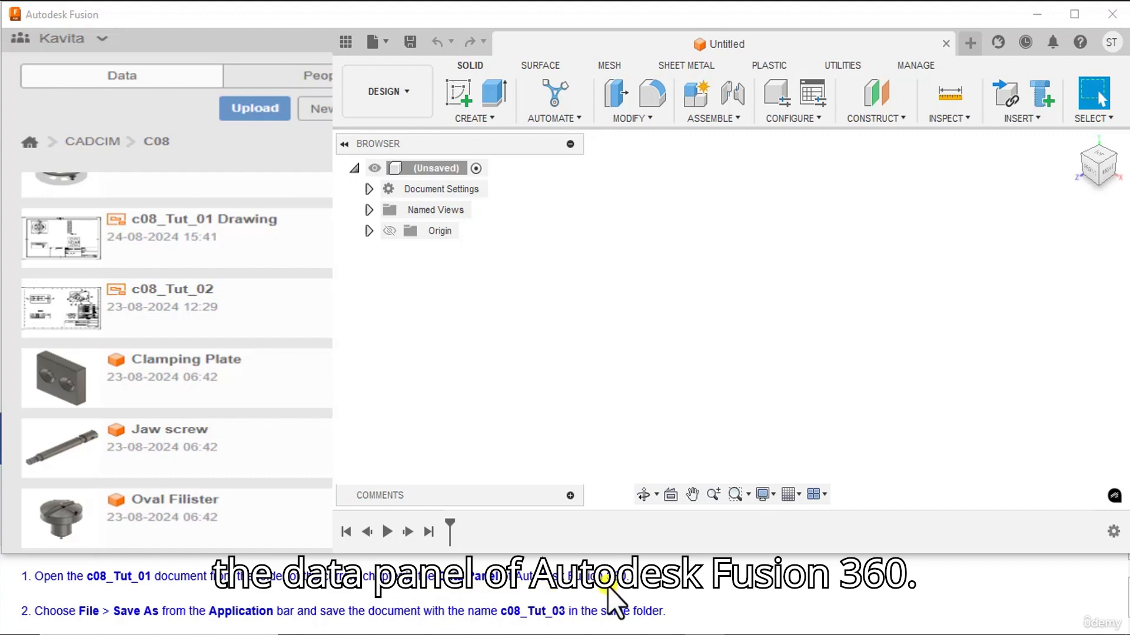
pyautogui.scroll(1, 171, 342)
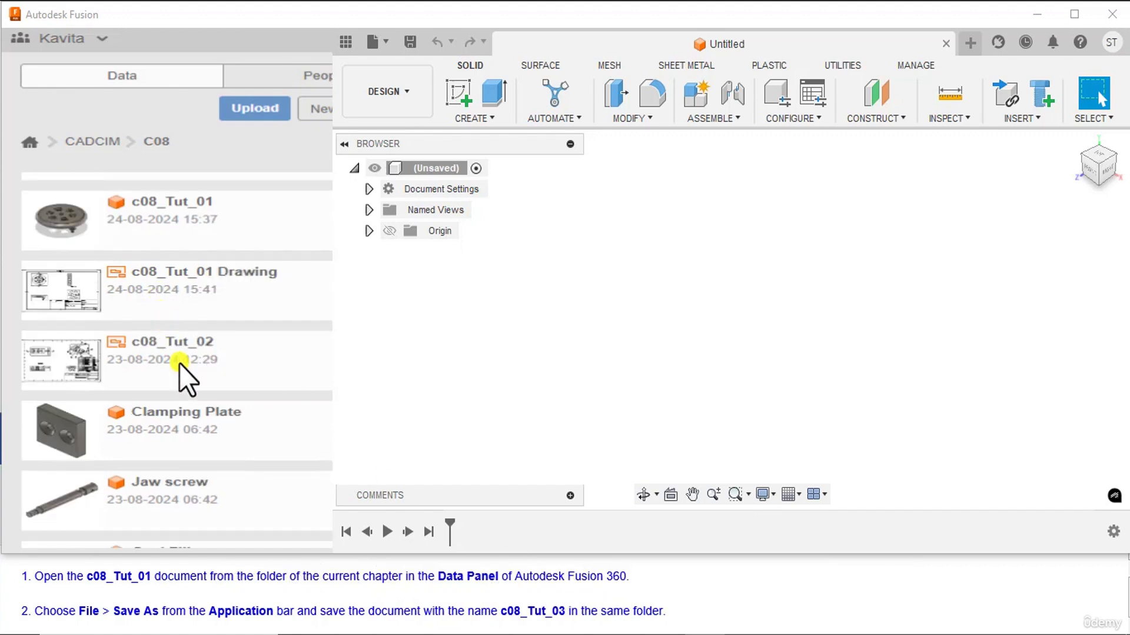
pyautogui.rightClick(154, 282)
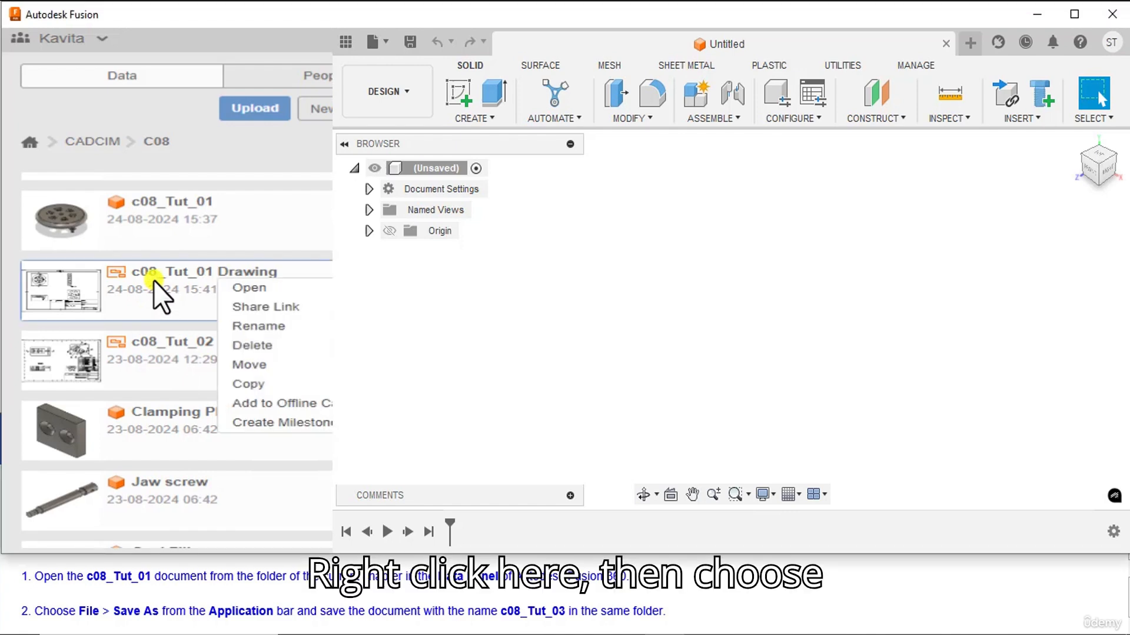
pyautogui.click(278, 288)
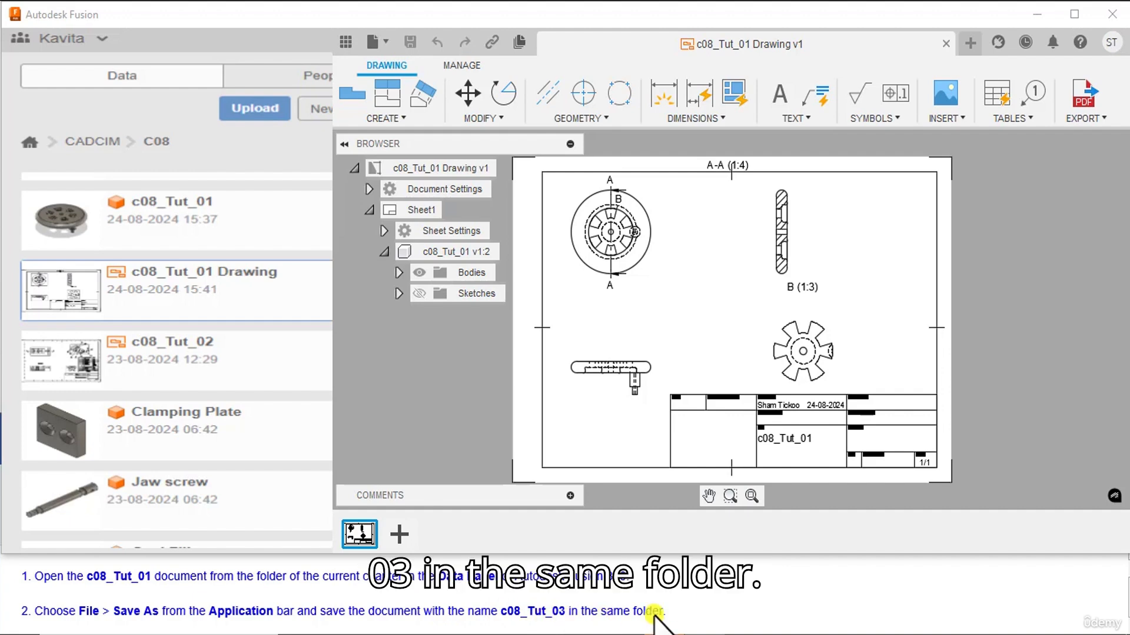
# Save a copy of the drawing as c08_Tut_03 in the same CADCIM > C08 folder
pyautogui.click(386, 39)
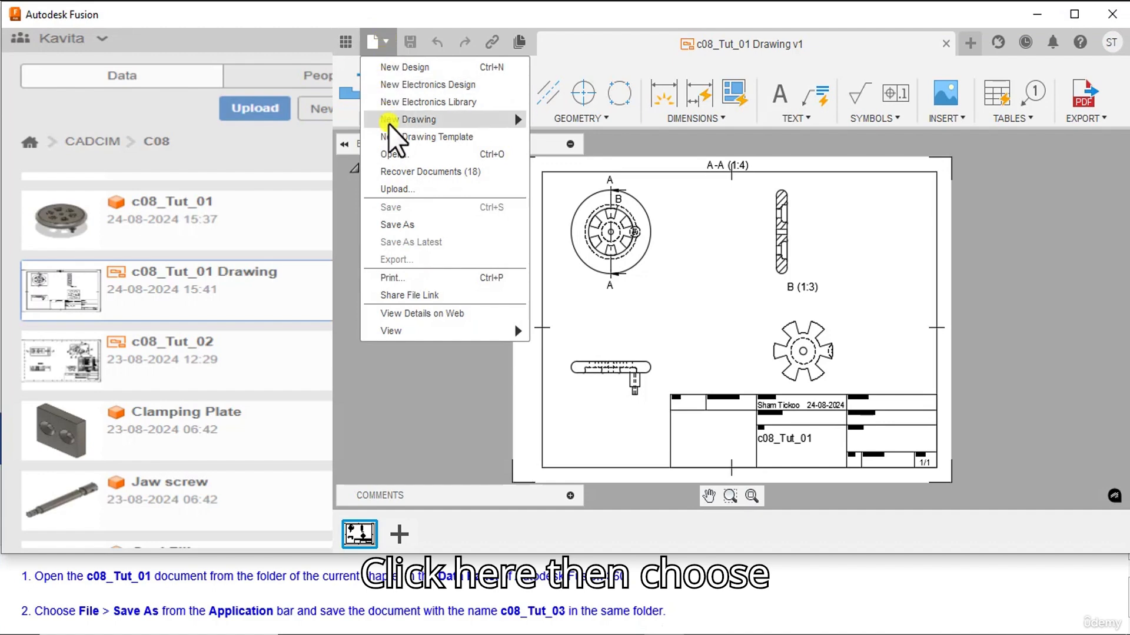
pyautogui.click(410, 225)
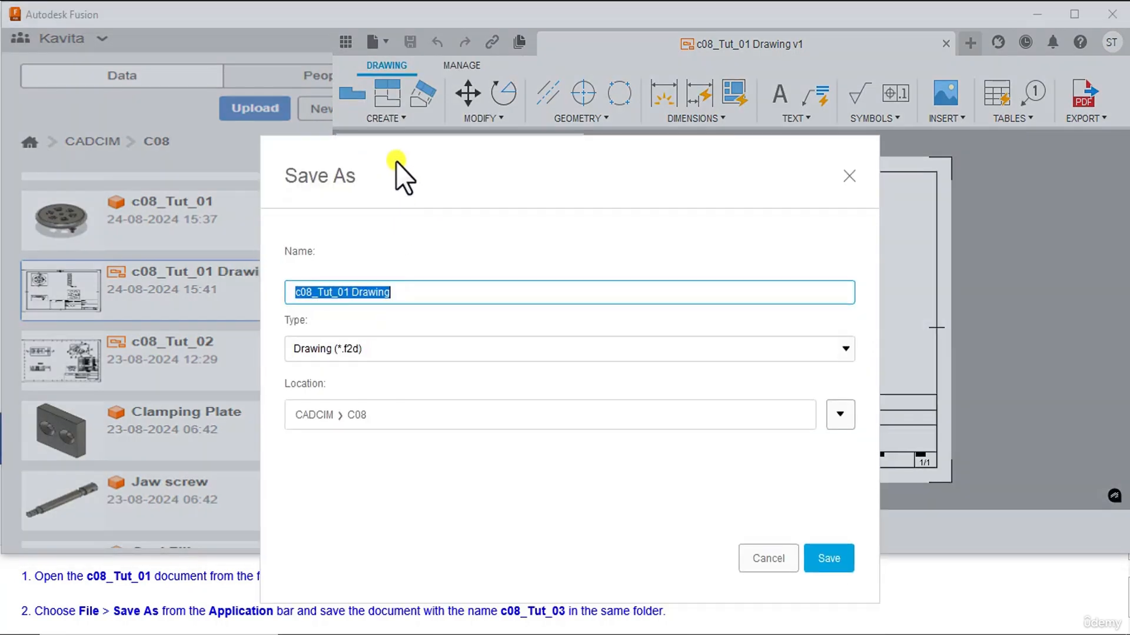
pyautogui.moveTo(393, 174); pyautogui.dragTo(432, 42)
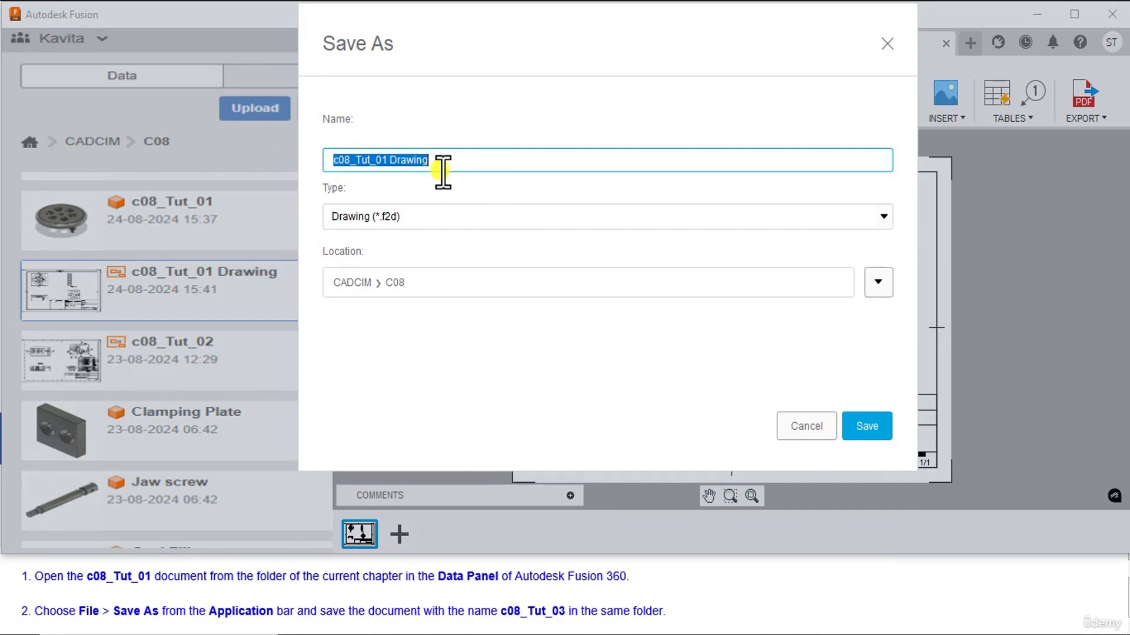
pyautogui.click(440, 164)
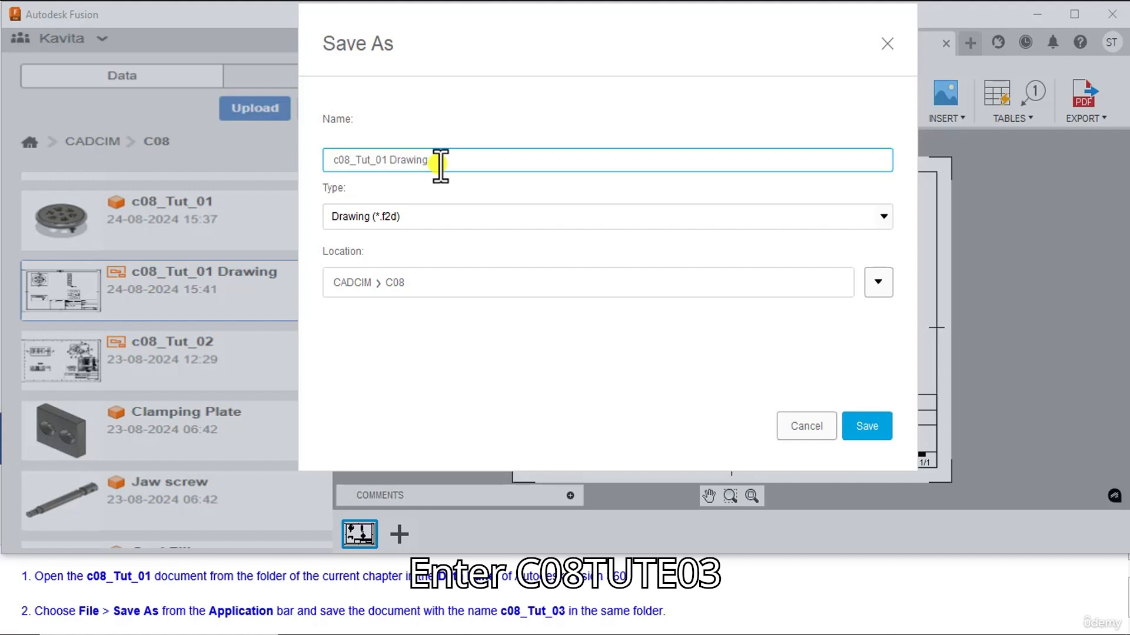
pyautogui.moveTo(441, 165); pyautogui.dragTo(313, 160)
pyautogui.write('c08')
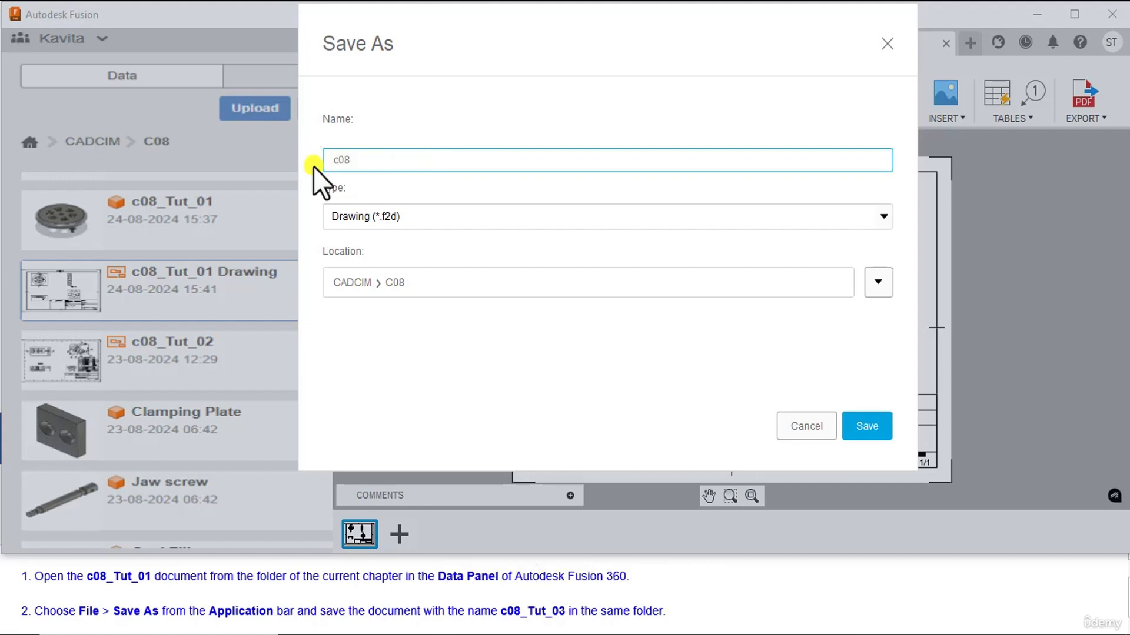
pyautogui.write('_Tut_03')
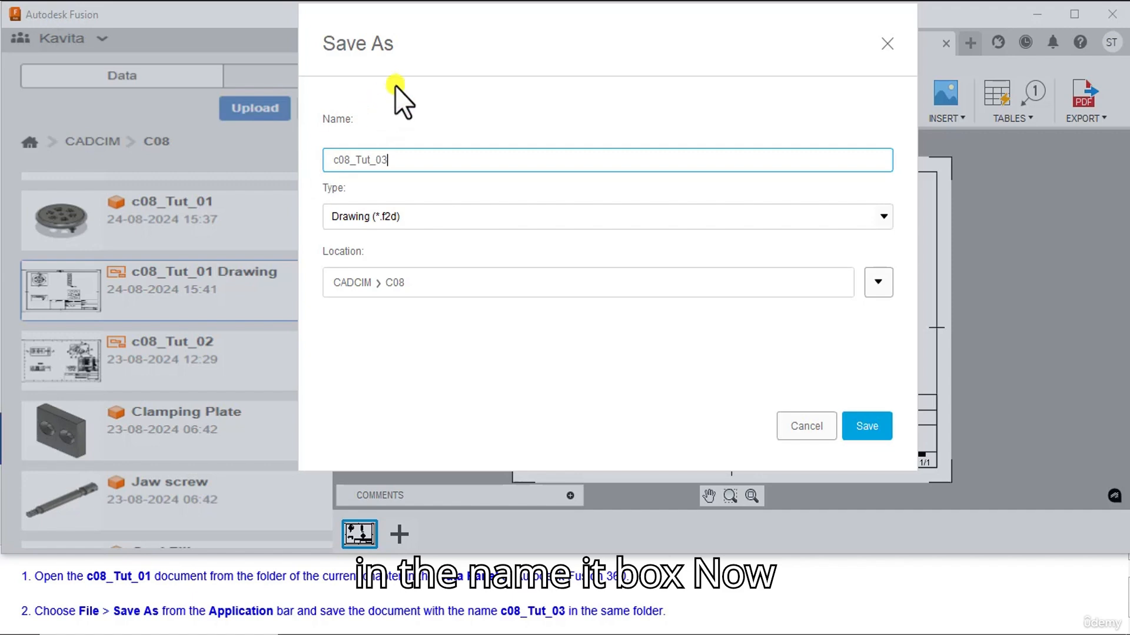
pyautogui.click(867, 428)
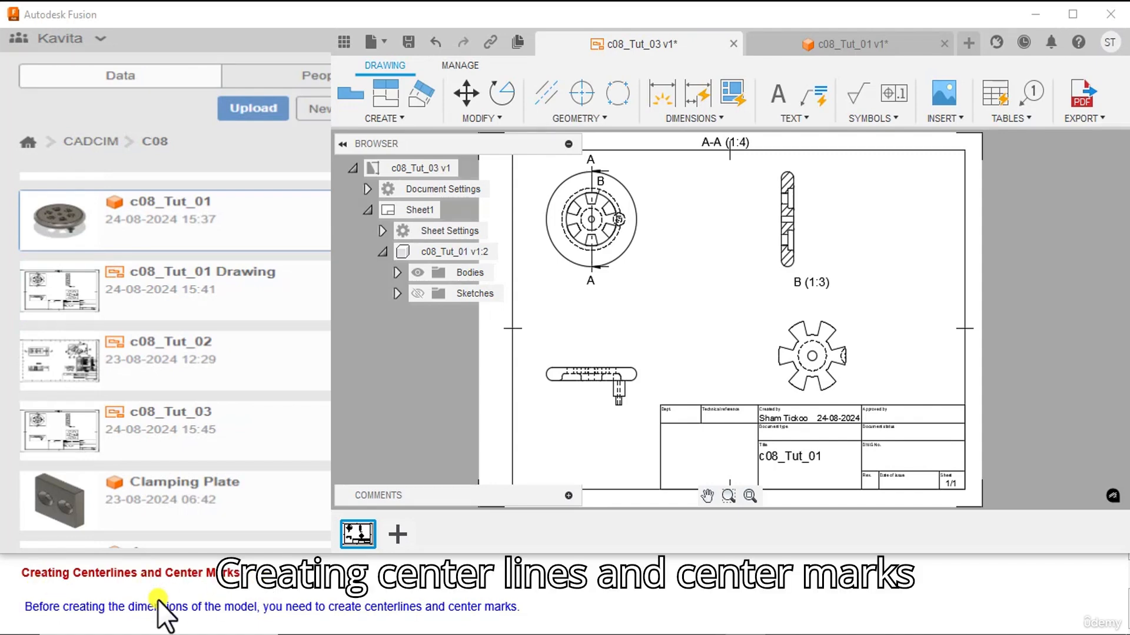
# Add a center mark to the central hole of the wheel in the circular front view
pyautogui.scroll(-1, 157, 600)
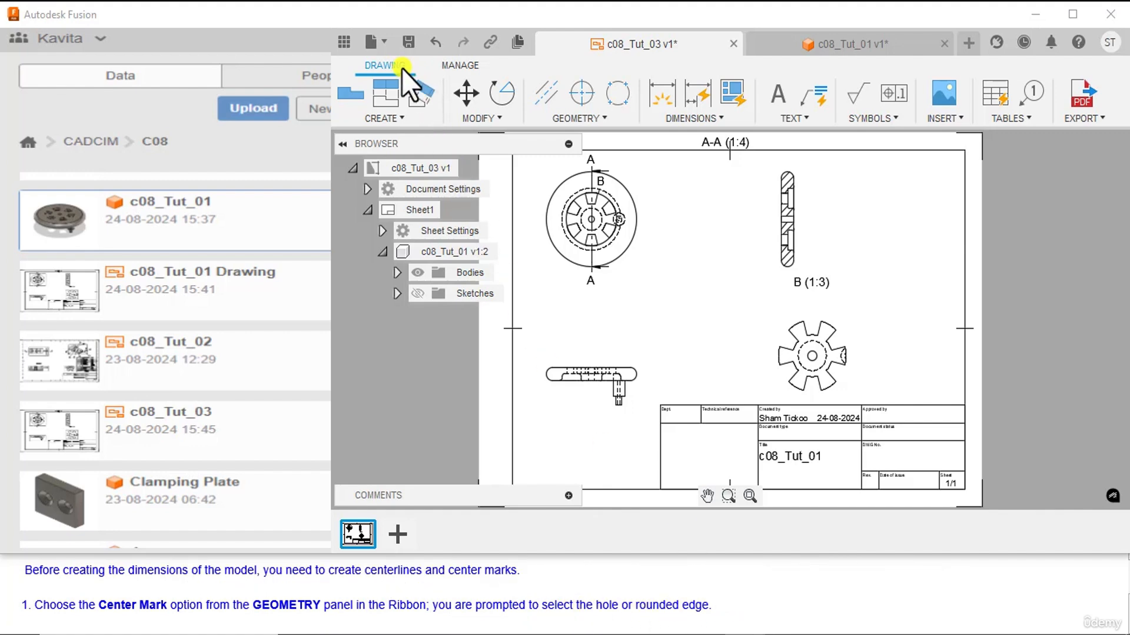
pyautogui.click(620, 123)
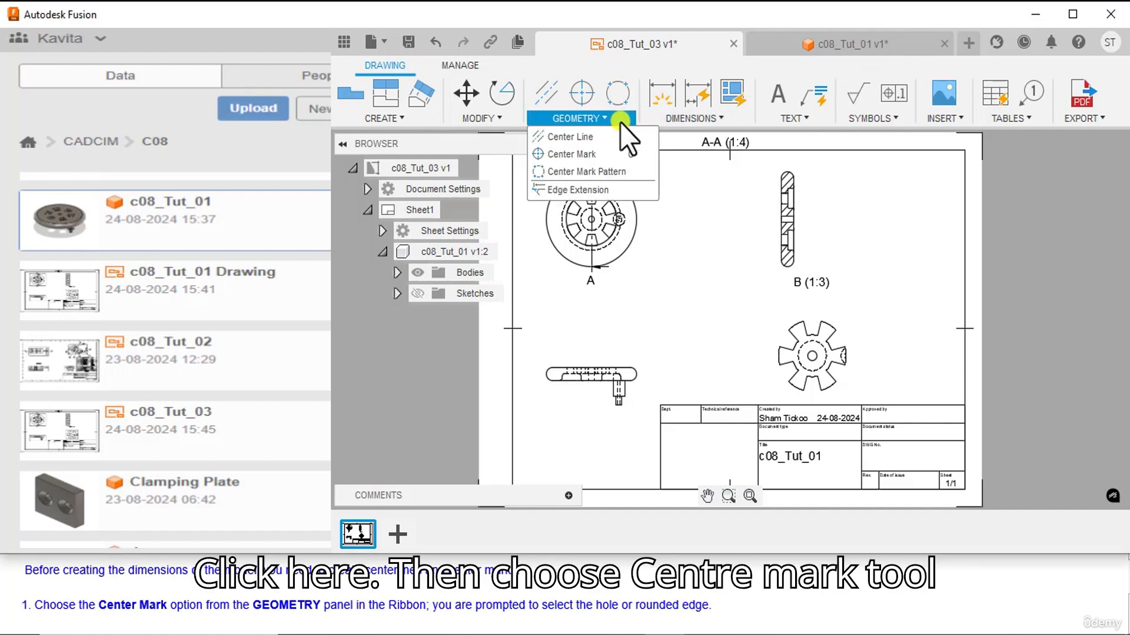
pyautogui.click(592, 153)
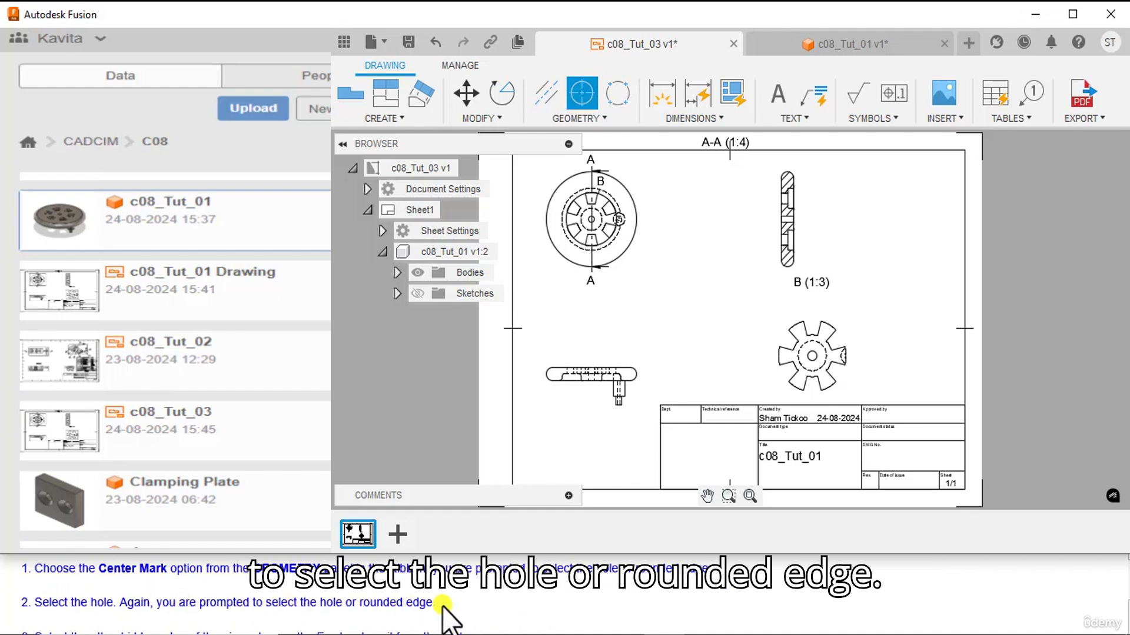
pyautogui.scroll(5, 597, 207)
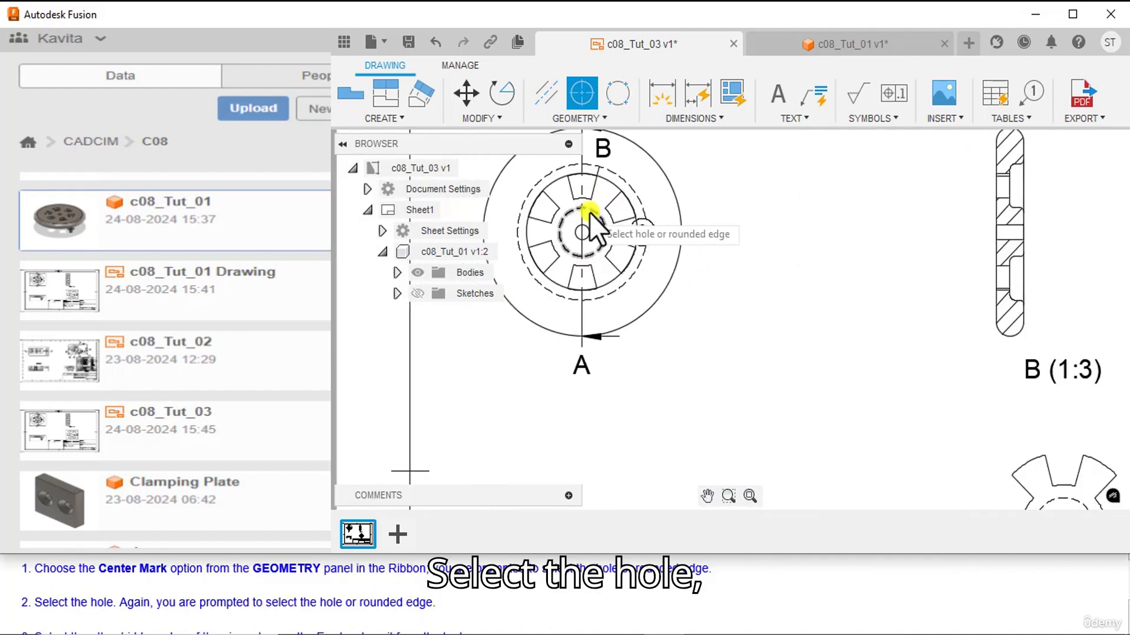
pyautogui.scroll(2, 590, 213)
pyautogui.click(586, 252)
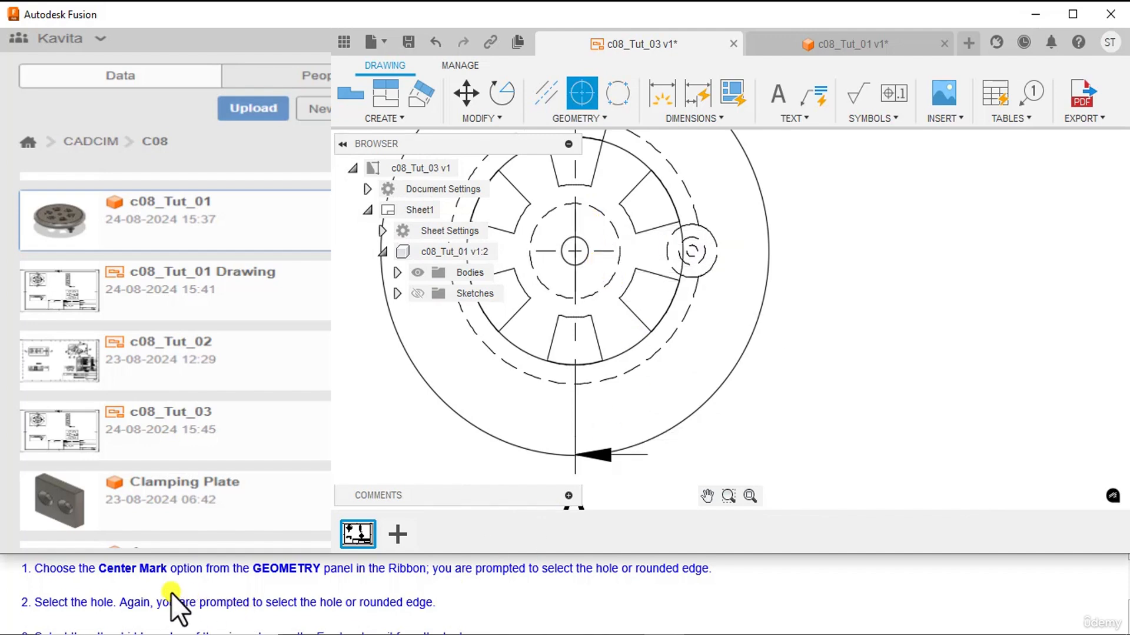
# Add a center mark to the hidden circular edge of the pin in the front view and end the Center Mark command
pyautogui.scroll(-1, 172, 599)
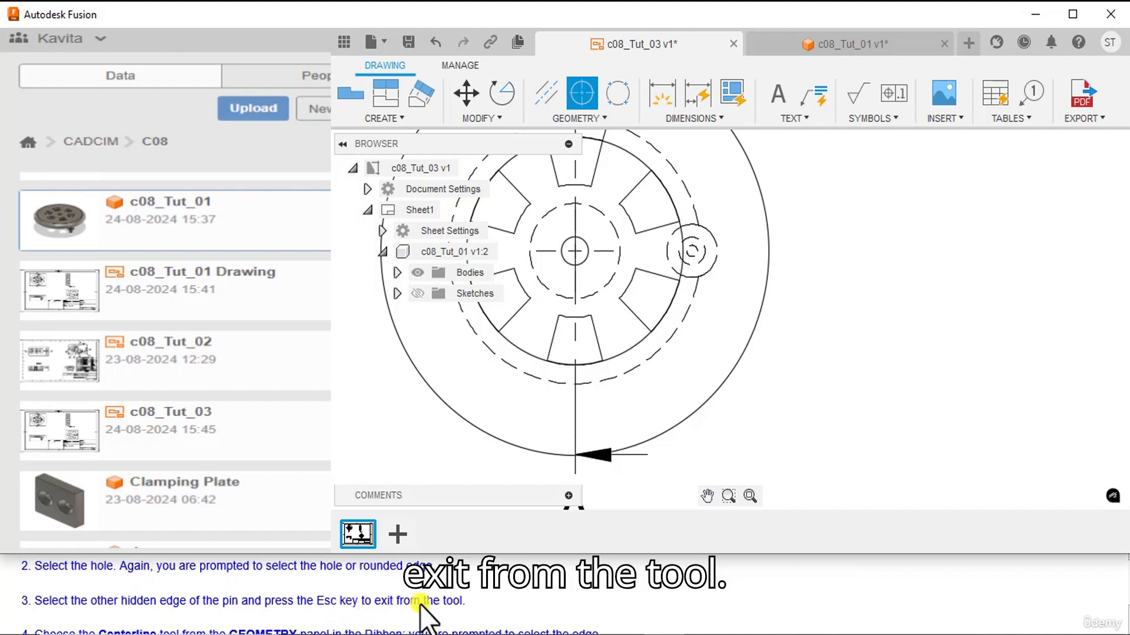
pyautogui.scroll(-3, 708, 374)
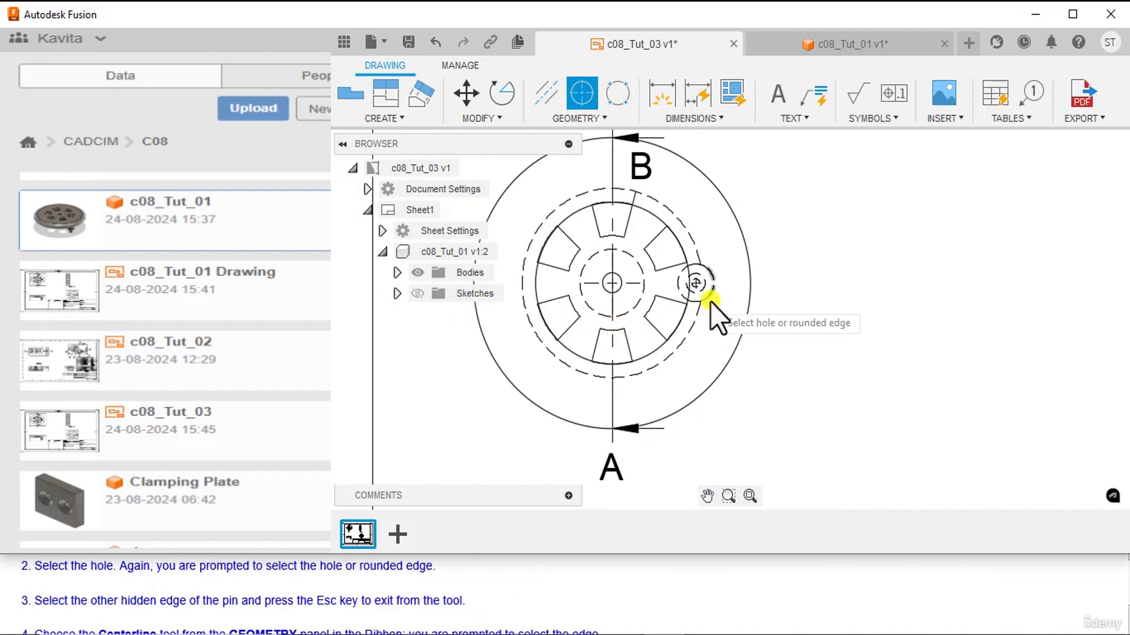
pyautogui.scroll(4, 711, 301)
pyautogui.click(701, 282)
pyautogui.scroll(-5, 761, 352)
pyautogui.scroll(-4, 812, 370)
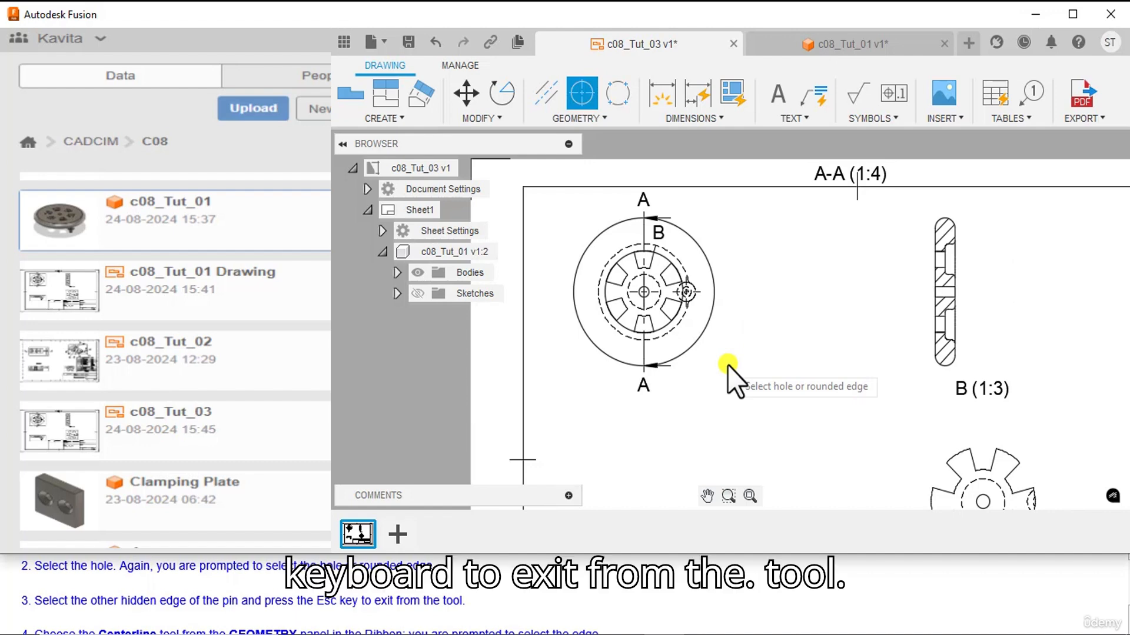
pyautogui.press('Escape')
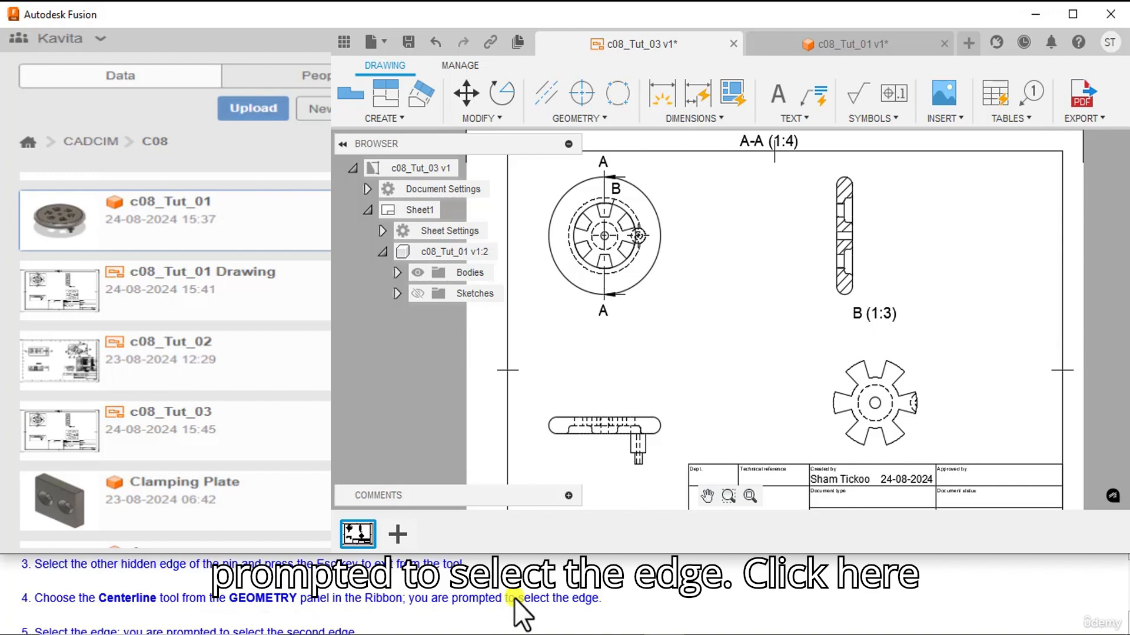
# Create a centerline between the two horizontal edges of the upper cutout in section view A-A
pyautogui.click(601, 113)
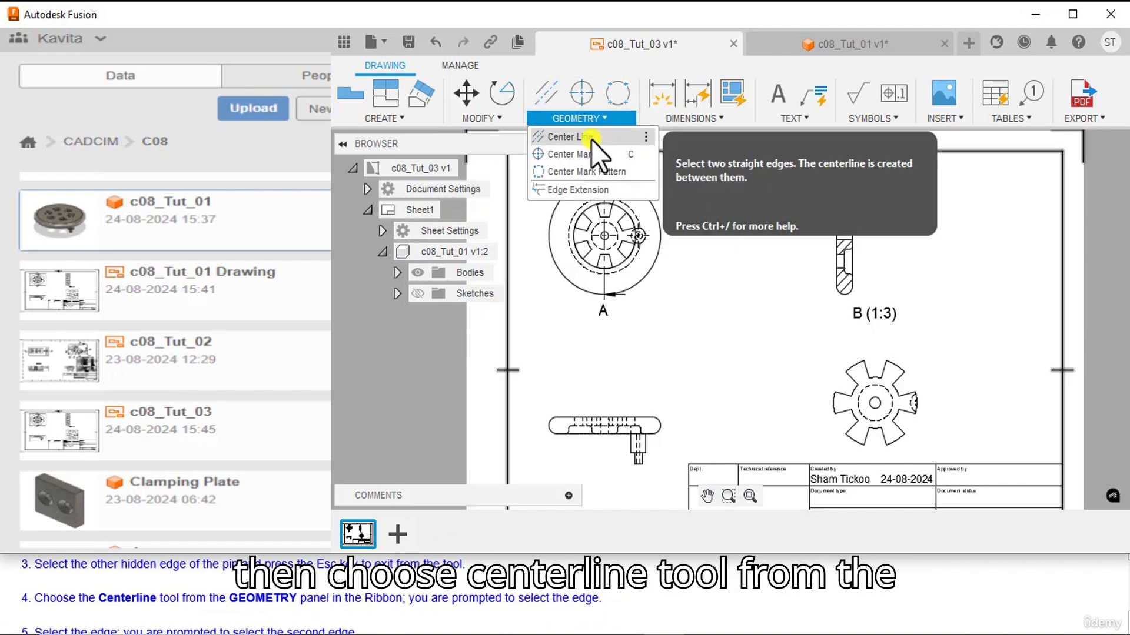
pyautogui.click(590, 138)
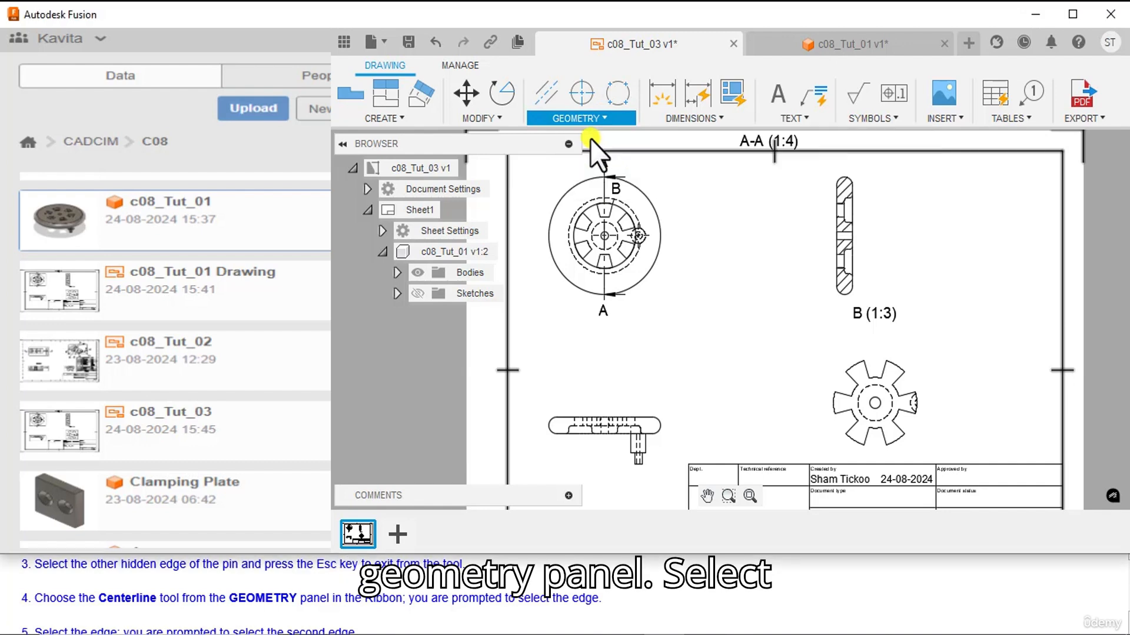
pyautogui.scroll(-1, 179, 616)
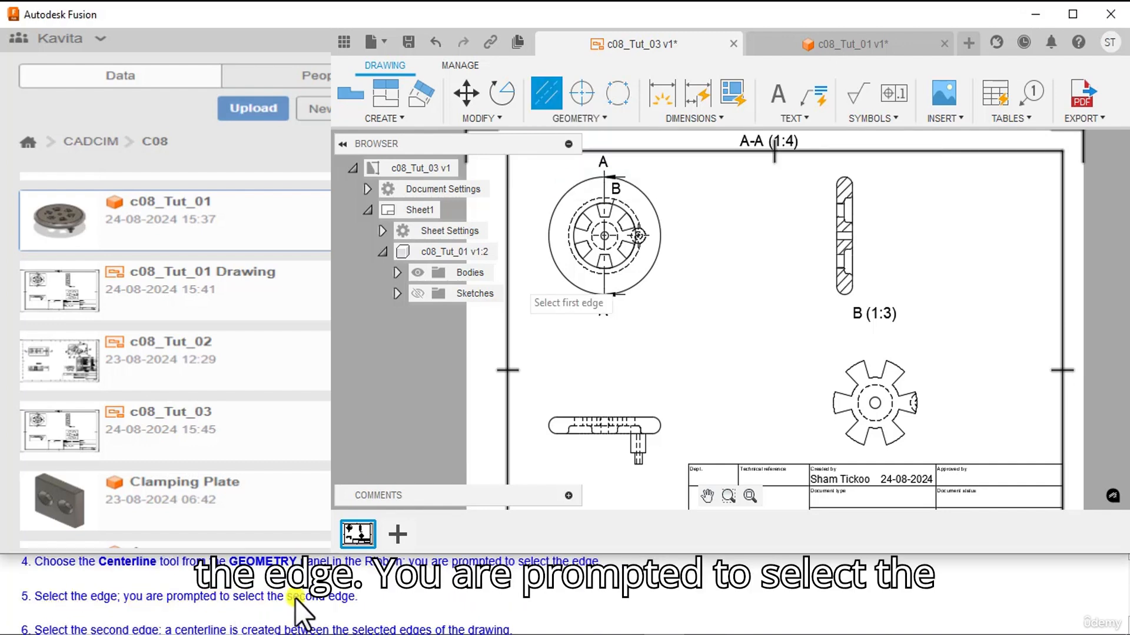
pyautogui.scroll(5, 878, 213)
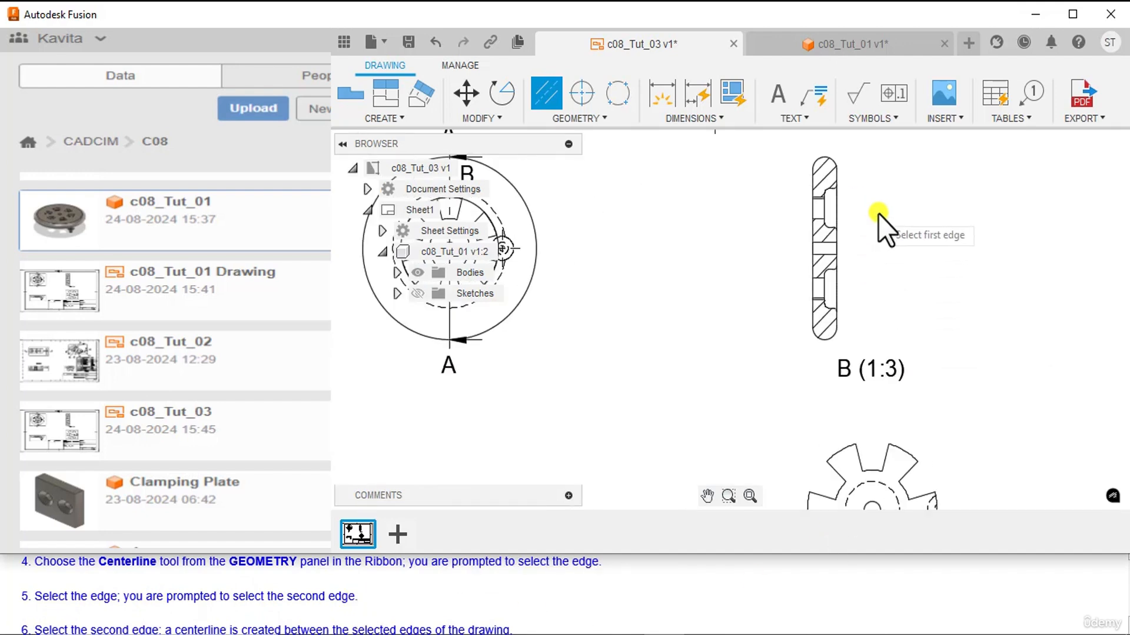
pyautogui.moveTo(878, 213); pyautogui.dragTo(906, 284, button='middle')
pyautogui.scroll(3, 886, 306)
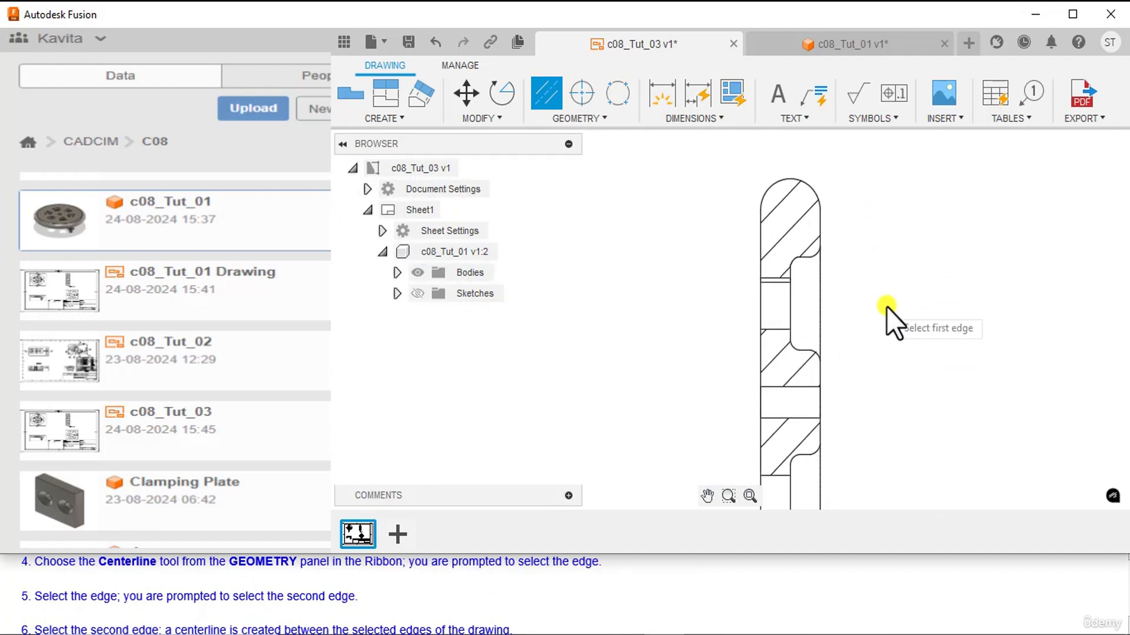
pyautogui.click(776, 282)
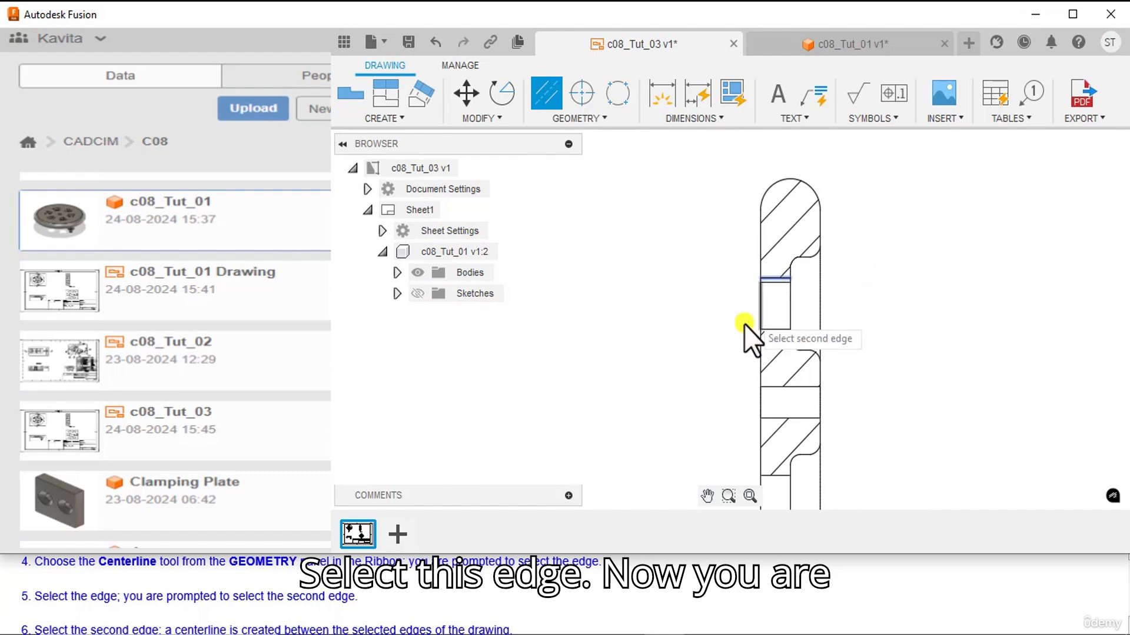
pyautogui.scroll(-2, 658, 359)
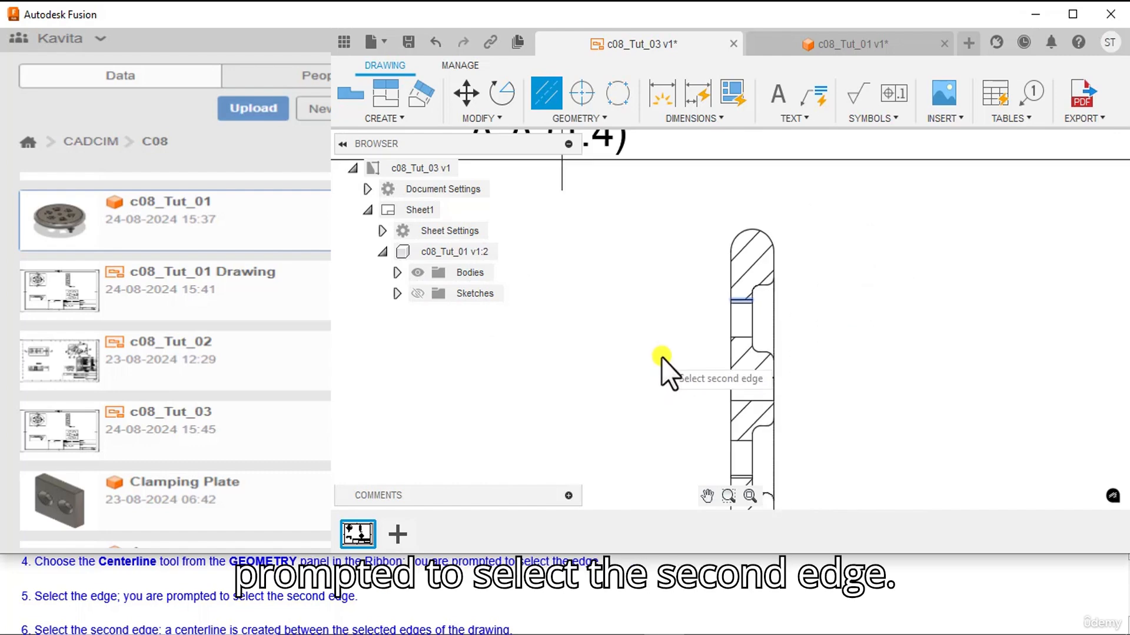
pyautogui.scroll(-1, 661, 358)
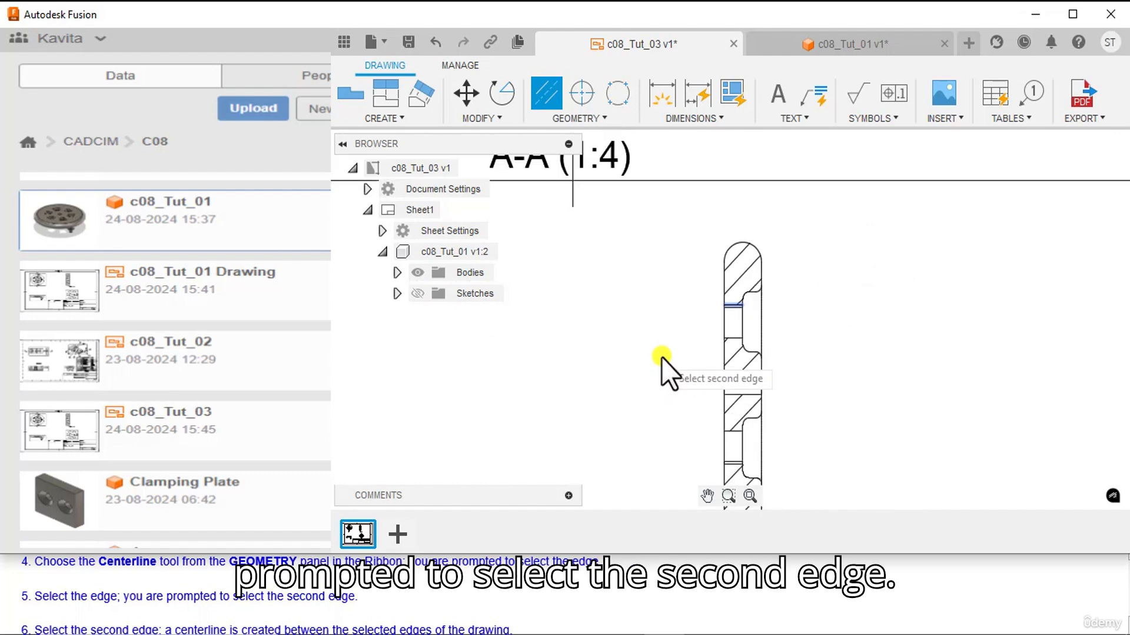
pyautogui.scroll(-1, 658, 370)
pyautogui.moveTo(651, 377); pyautogui.dragTo(789, 210, button='middle')
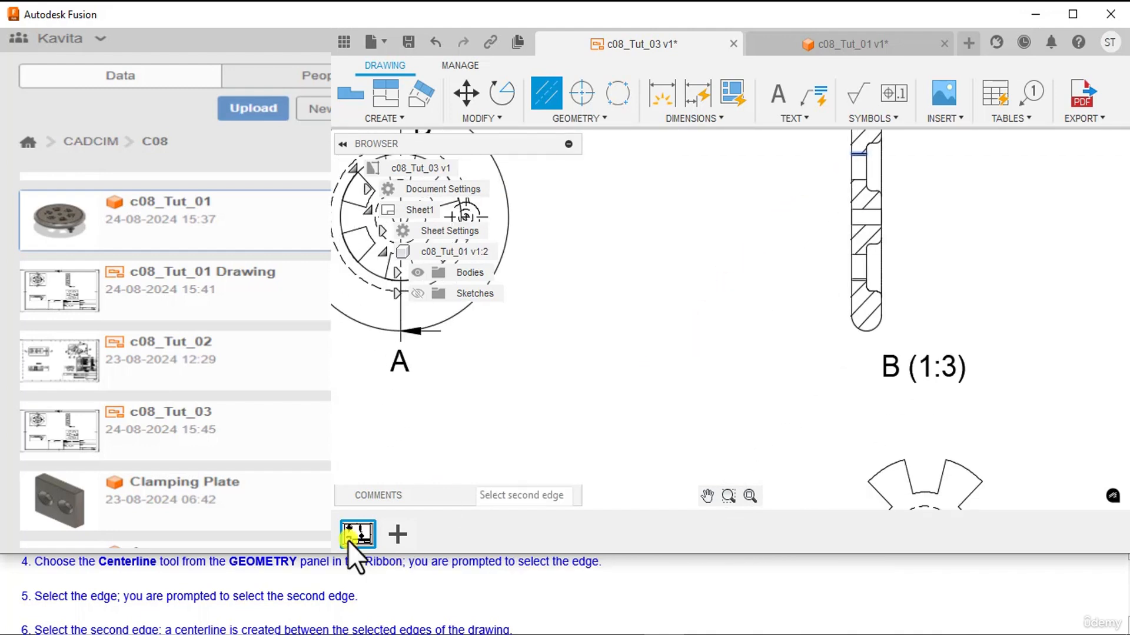
pyautogui.scroll(-1, 89, 620)
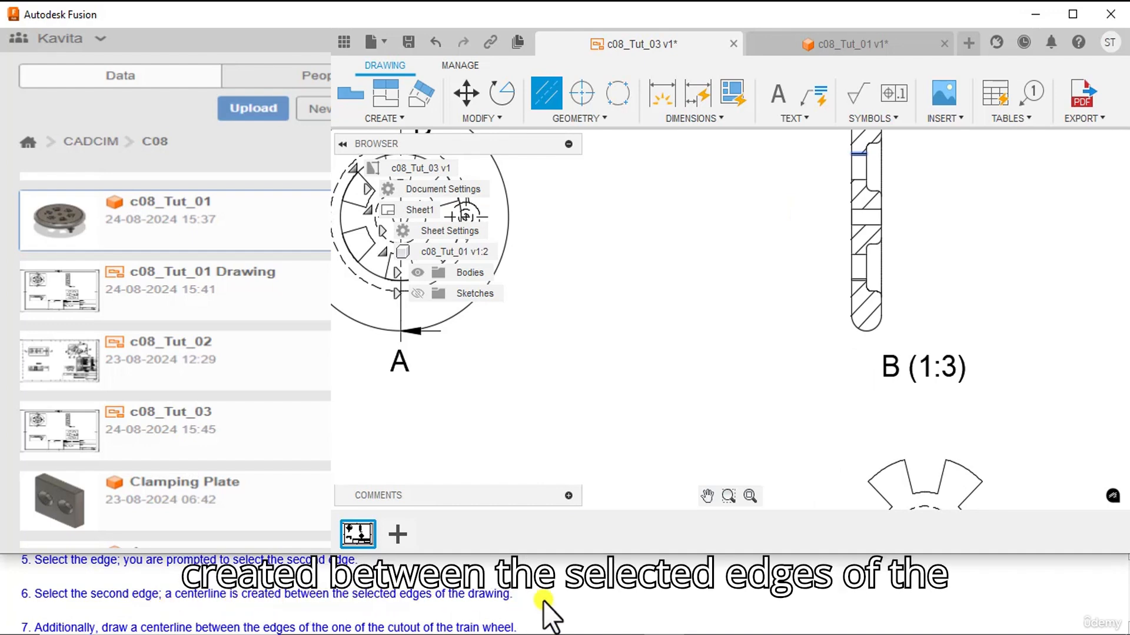
pyautogui.moveTo(943, 252); pyautogui.dragTo(883, 474, button='middle')
pyautogui.scroll(1, 878, 459)
pyautogui.scroll(1, 877, 458)
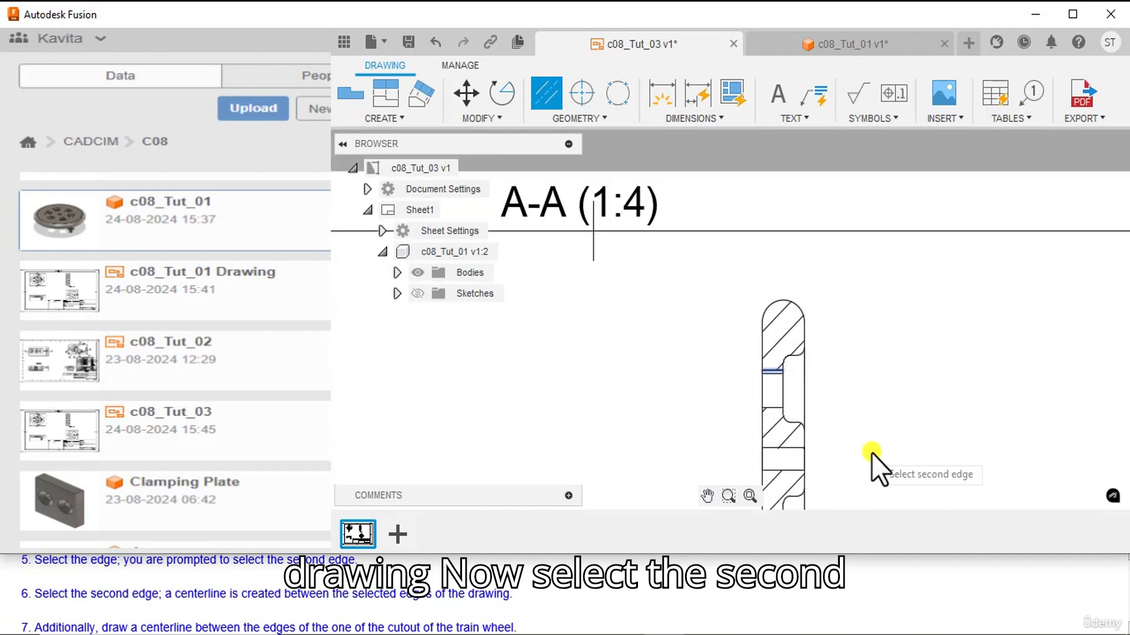
pyautogui.scroll(1, 872, 453)
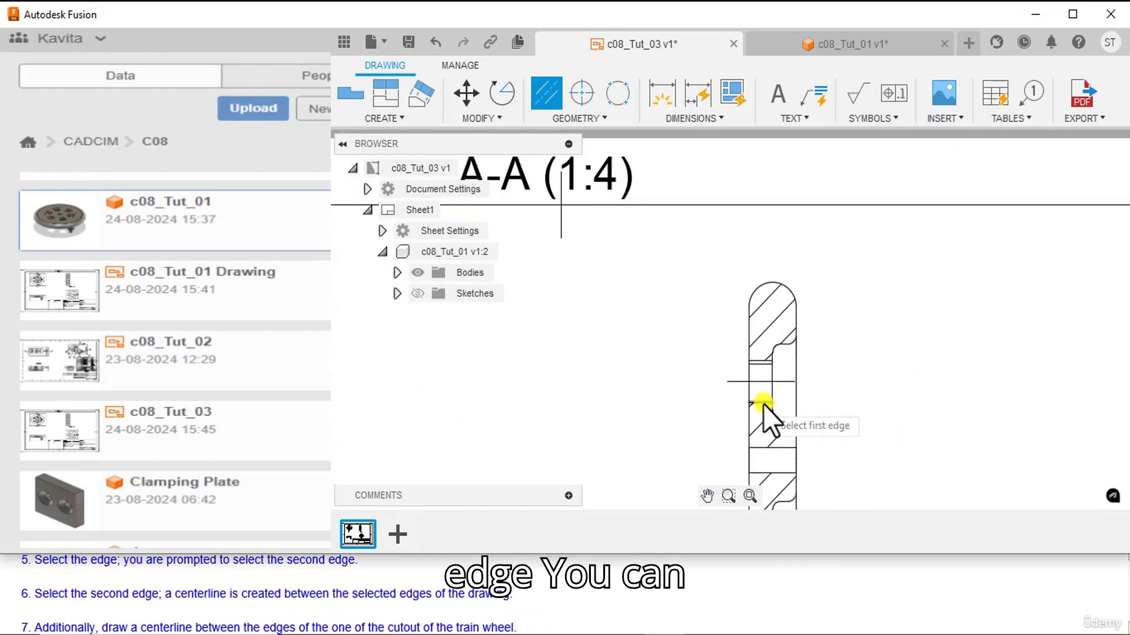
# Create a centerline between the two horizontal edges of the lower cutout in section view A-A
pyautogui.moveTo(697, 396); pyautogui.dragTo(731, 341, button='middle')
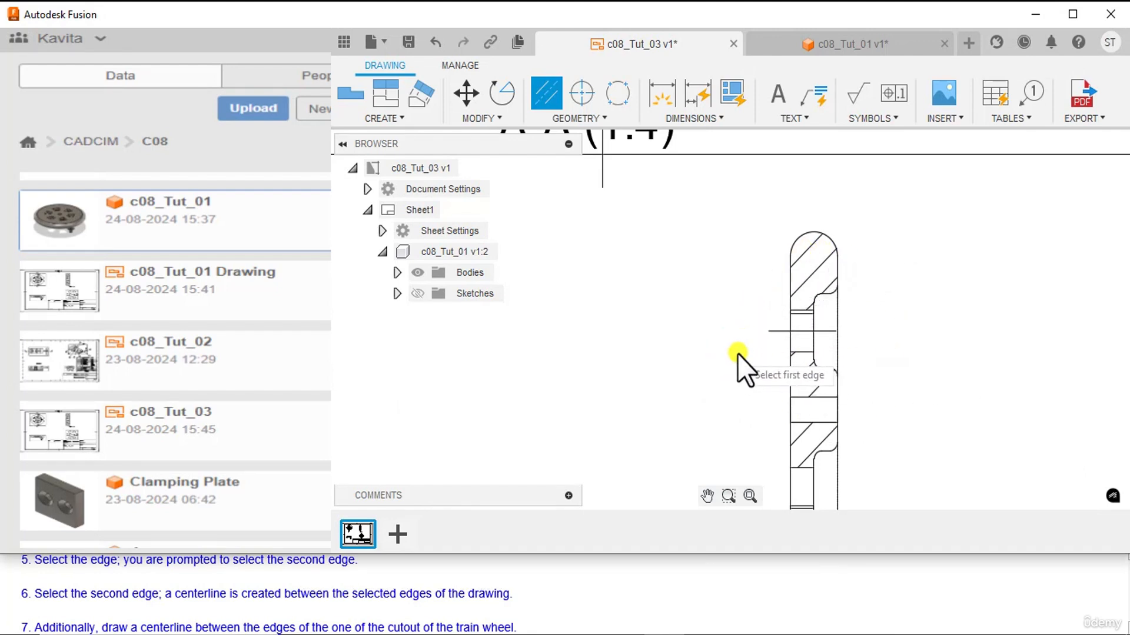
pyautogui.scroll(-1, 710, 389)
pyautogui.scroll(-1, 709, 388)
pyautogui.moveTo(712, 396); pyautogui.dragTo(653, 300, button='middle')
pyautogui.scroll(3, 721, 390)
pyautogui.scroll(1, 787, 363)
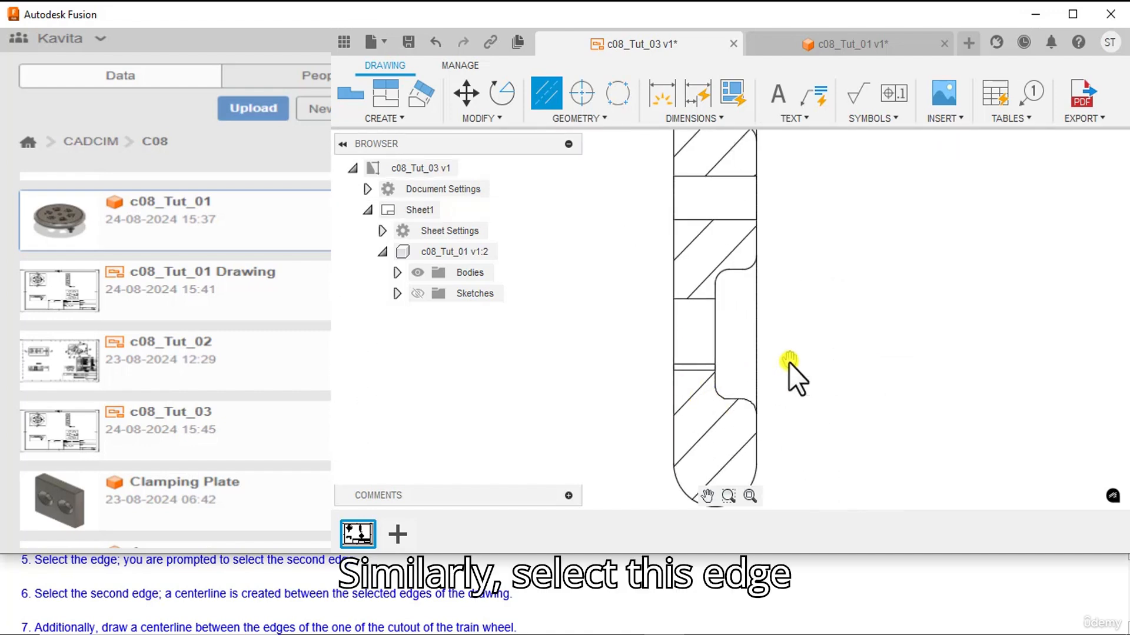
pyautogui.moveTo(708, 342); pyautogui.dragTo(780, 396, button='middle')
pyautogui.click(777, 353)
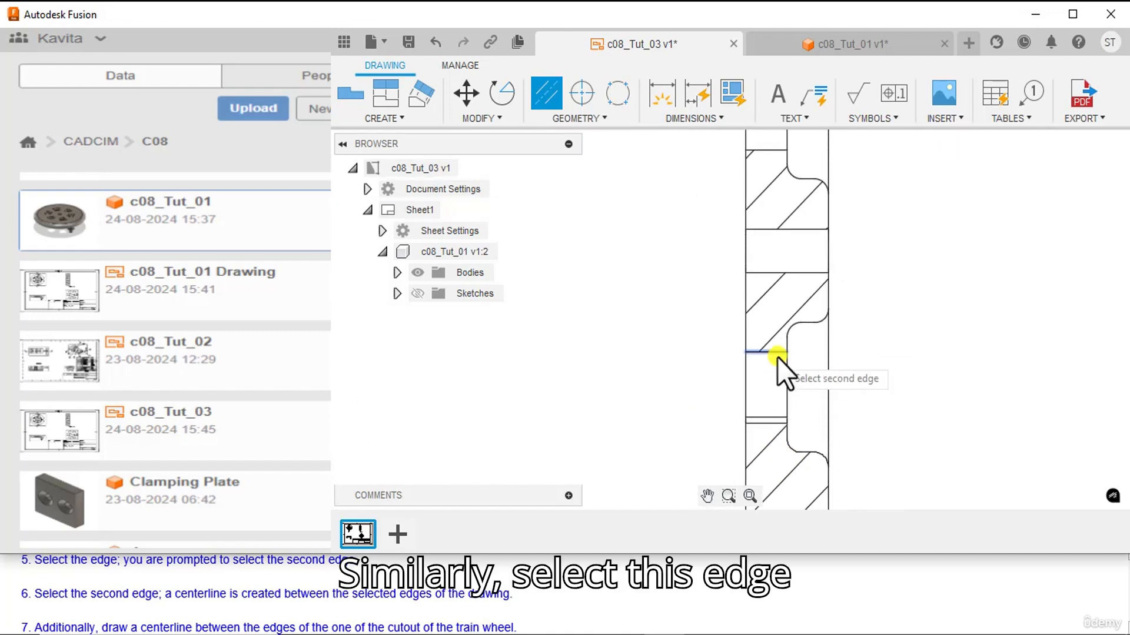
pyautogui.click(770, 421)
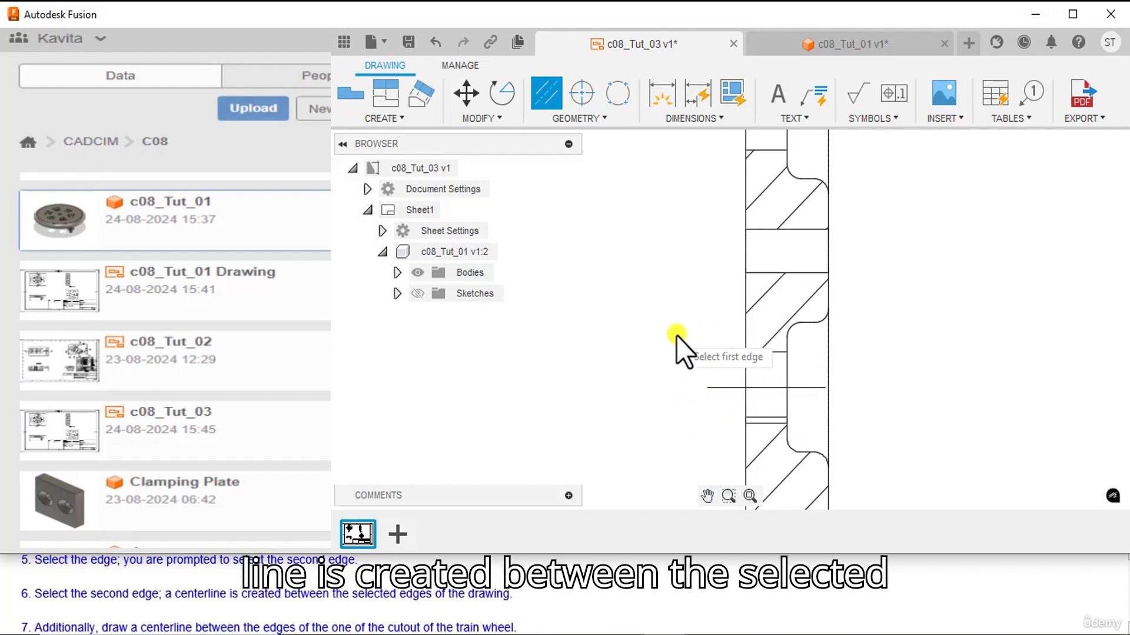
pyautogui.scroll(-5, 896, 377)
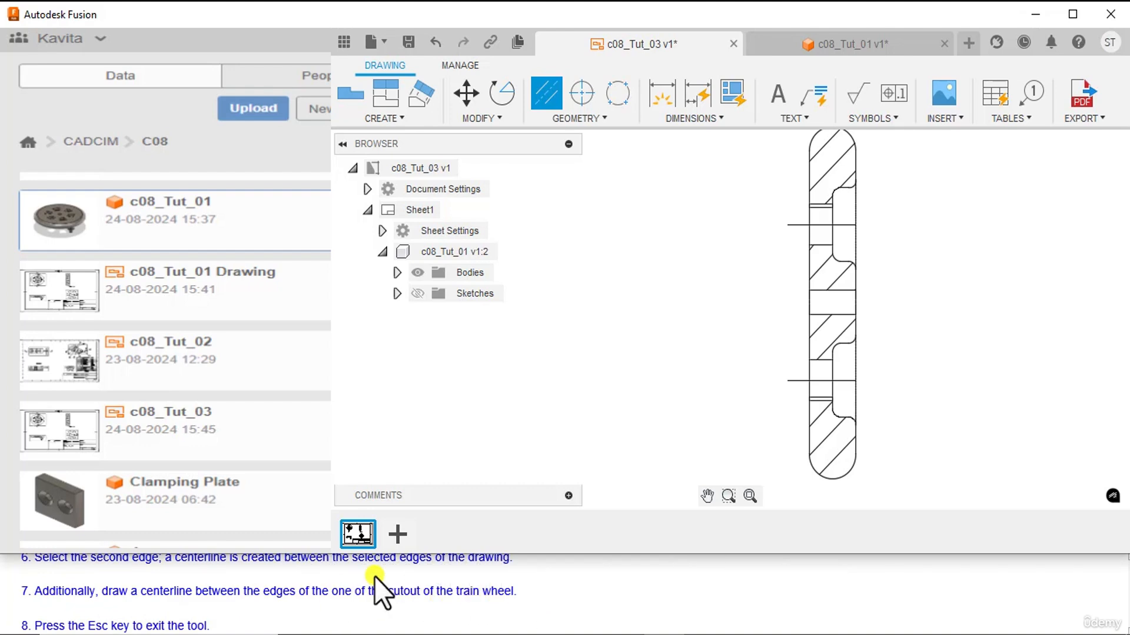
# Create a centerline between the two edges of the central hole in section view A-A and end the Center Line command
pyautogui.scroll(3, 951, 291)
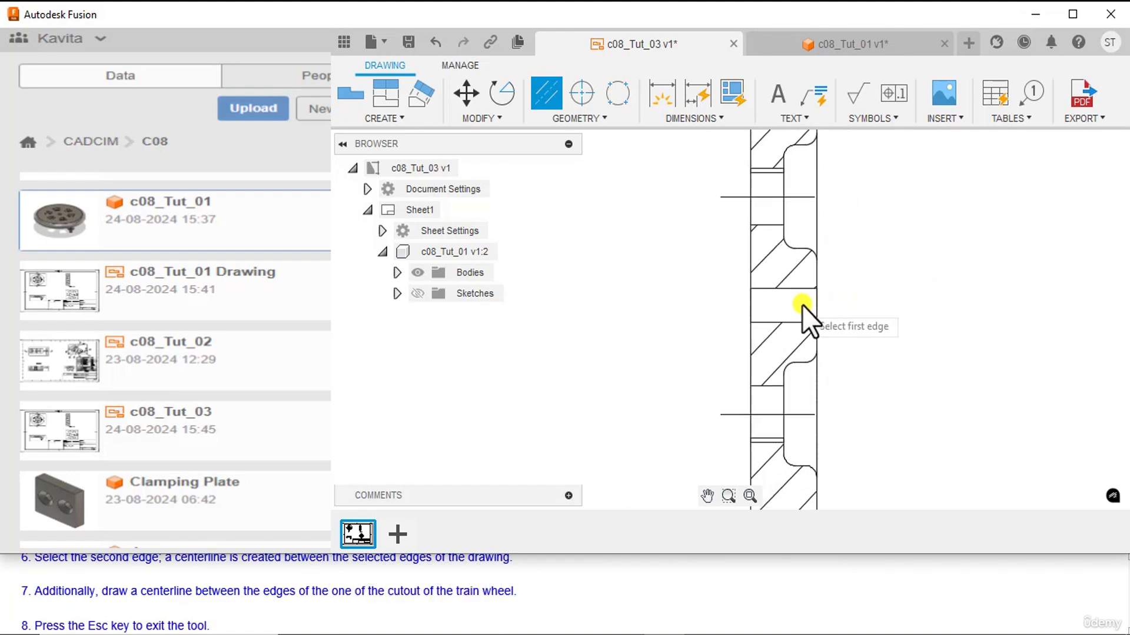
pyautogui.click(799, 290)
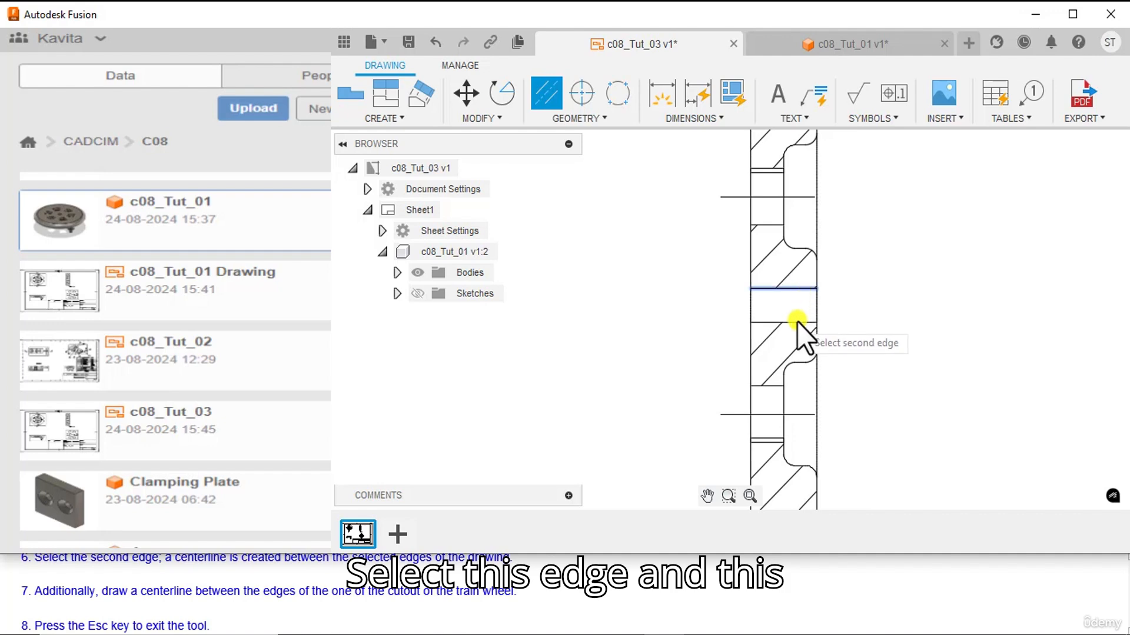
pyautogui.click(796, 322)
pyautogui.scroll(-1, 929, 360)
pyautogui.scroll(-1, 919, 345)
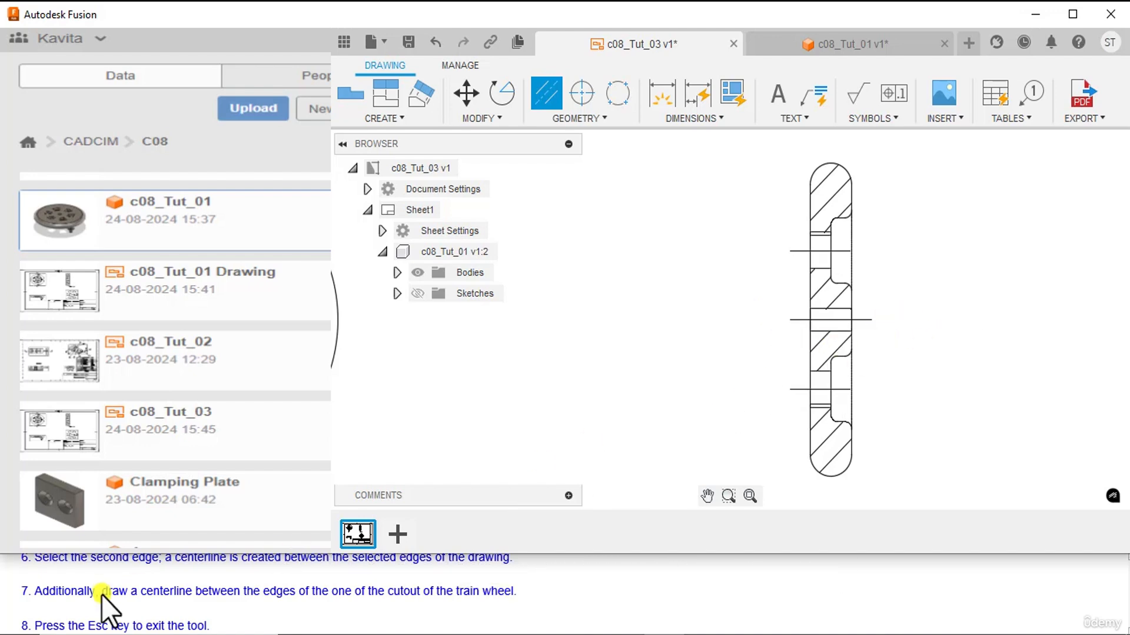
pyautogui.scroll(-1, 102, 595)
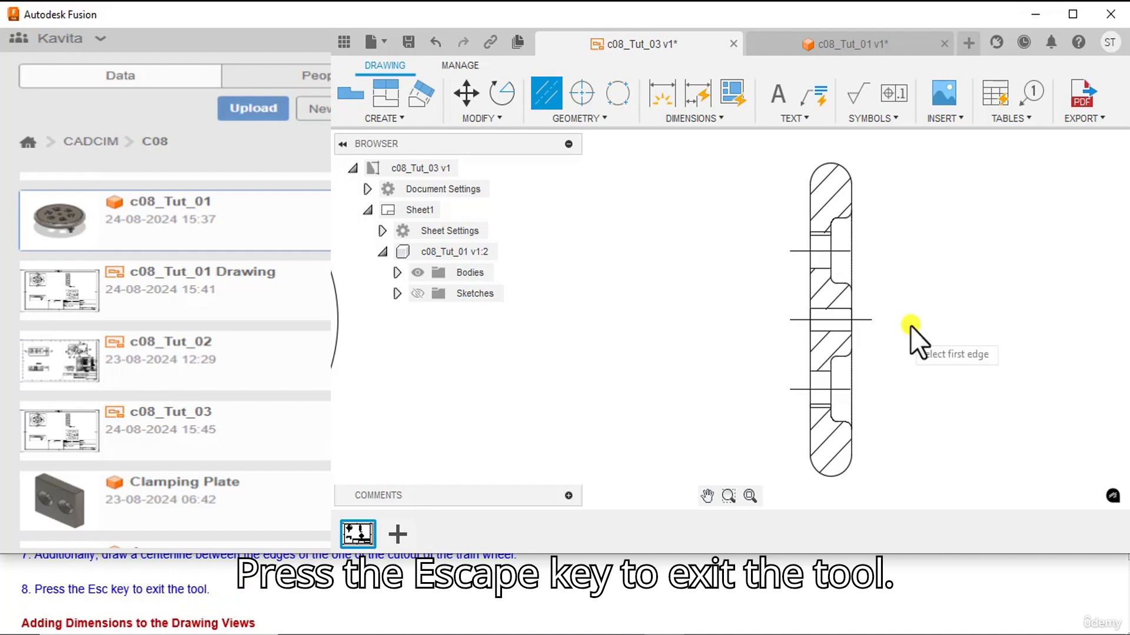
pyautogui.press('Escape')
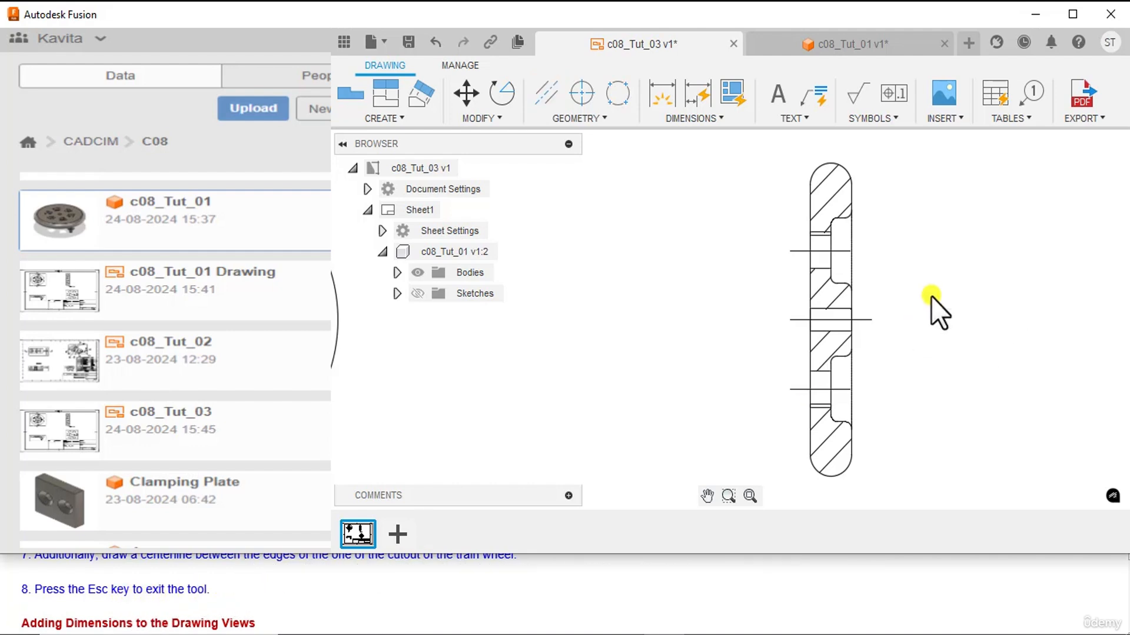
# Add a diameter dimension to the wheel's outermost circle in the circular front view, placing it outside the wheel at its upper right
pyautogui.scroll(7, 917, 292)
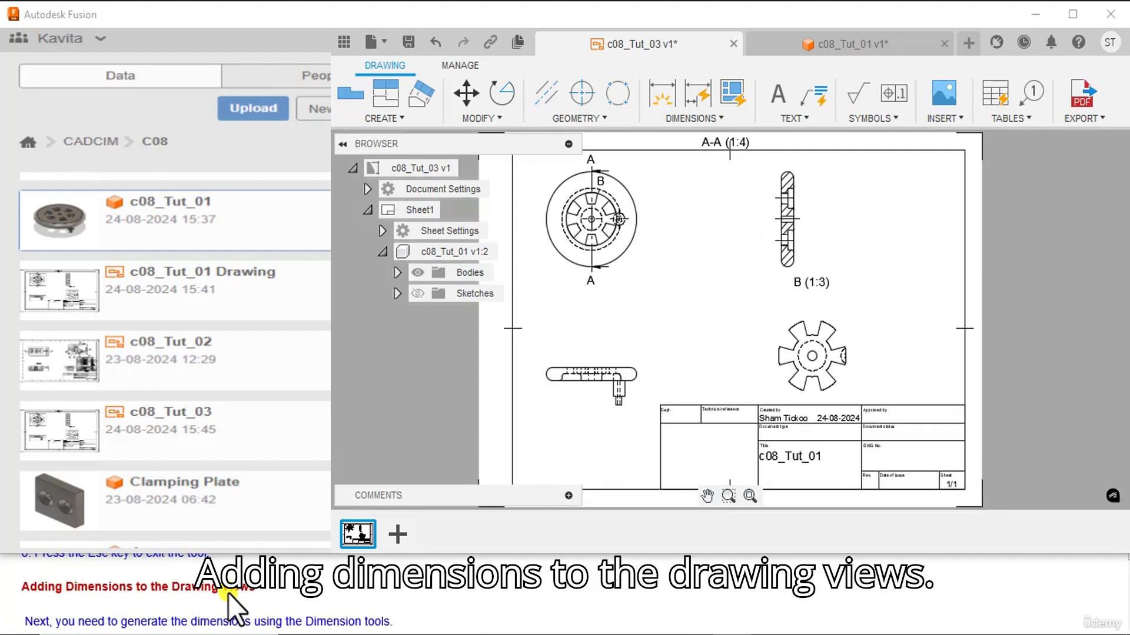
pyautogui.scroll(-1, 218, 615)
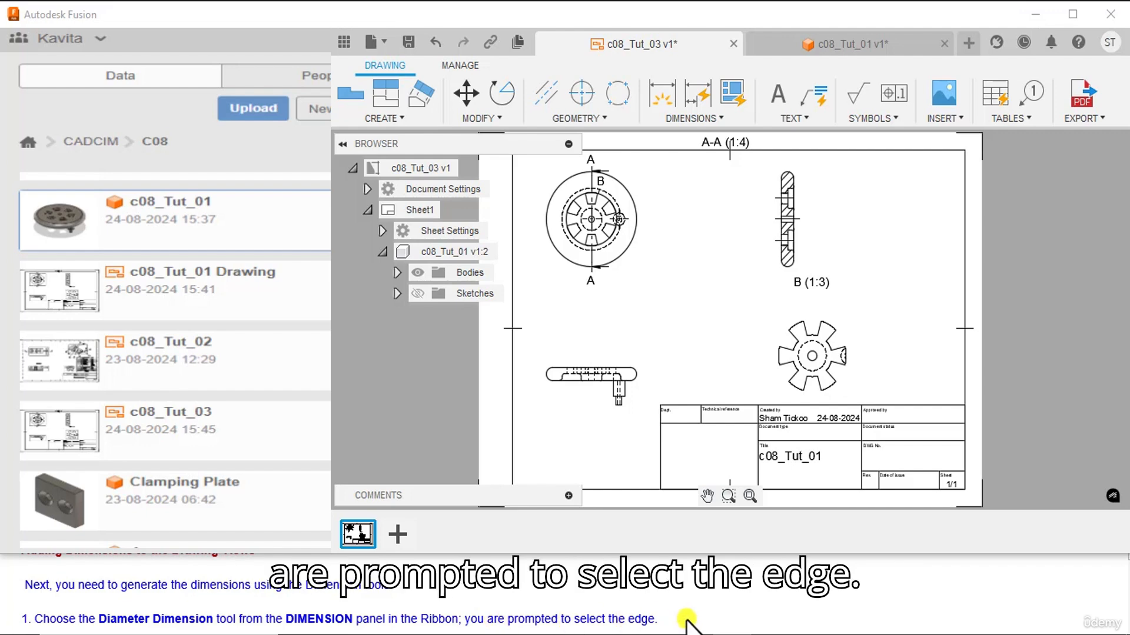
pyautogui.click(718, 118)
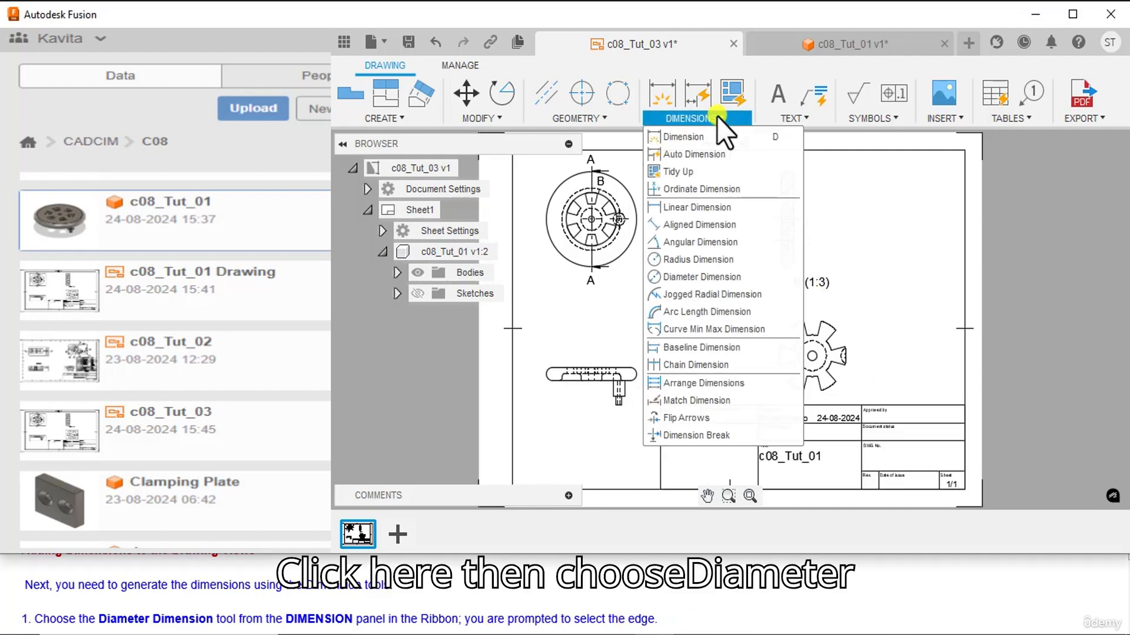
pyautogui.click(727, 280)
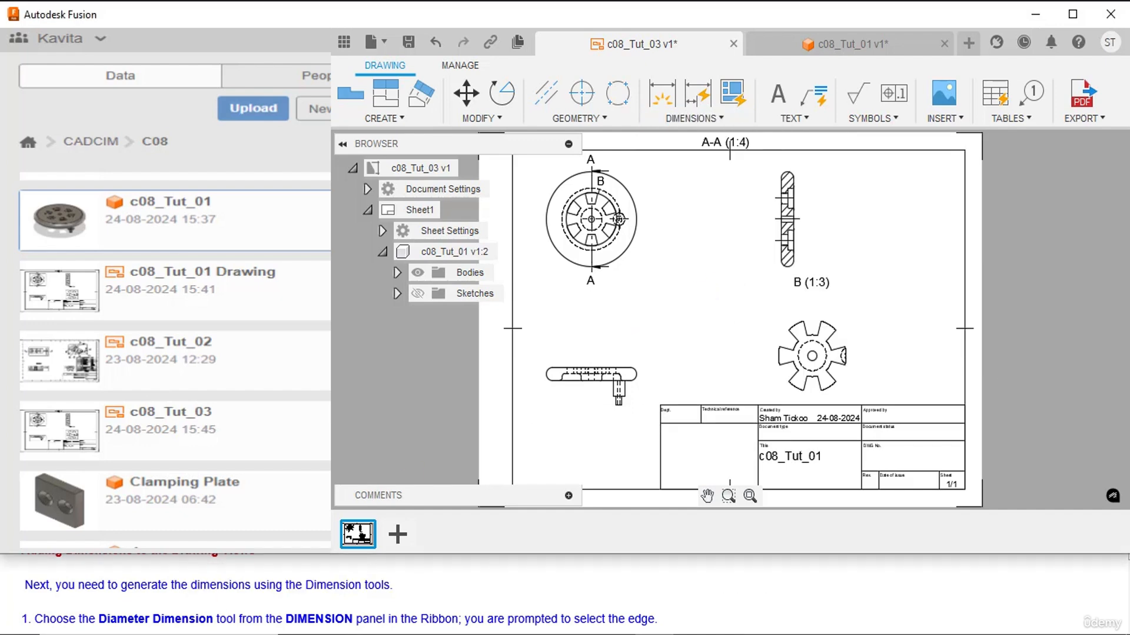
pyautogui.scroll(-1, 30, 618)
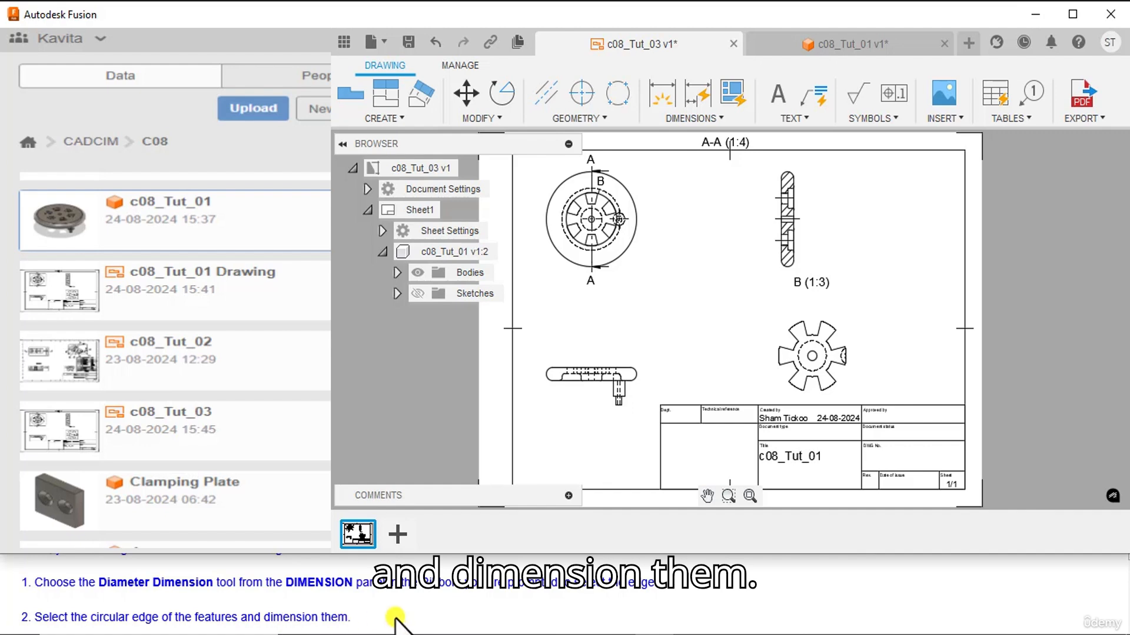
pyautogui.scroll(3, 655, 174)
pyautogui.moveTo(649, 179); pyautogui.dragTo(767, 271, button='middle')
pyautogui.scroll(1, 766, 271)
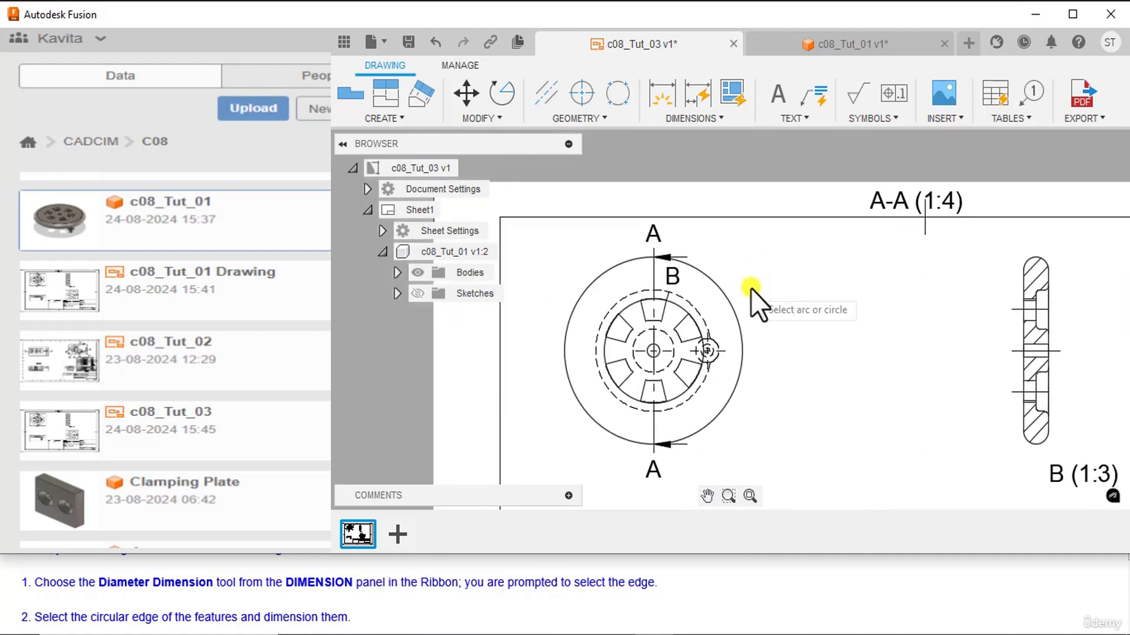
pyautogui.click(738, 315)
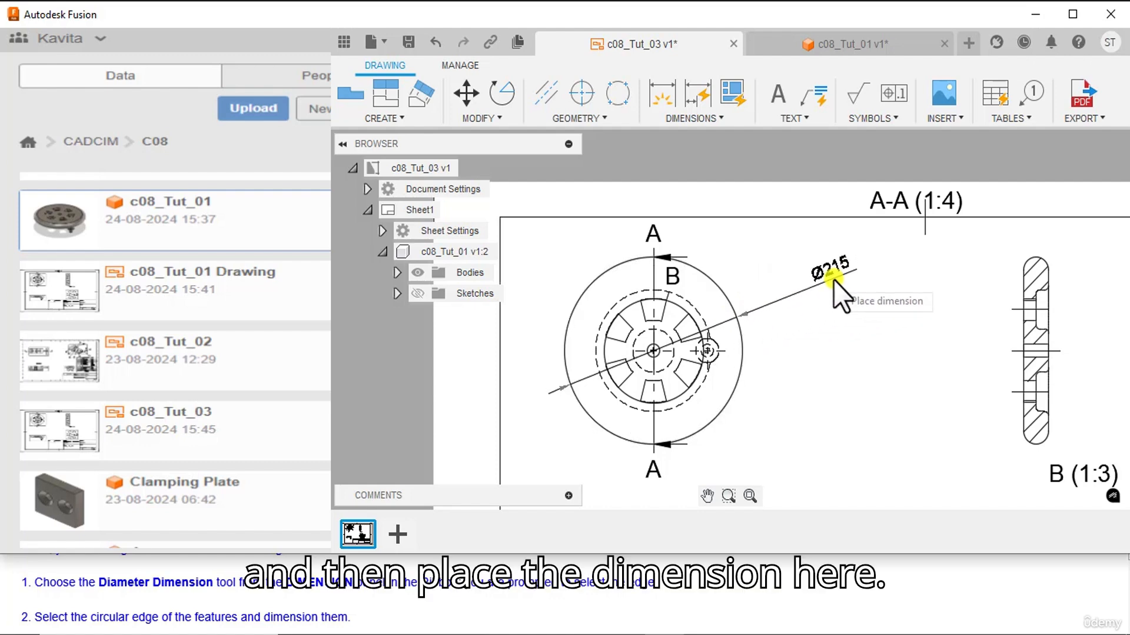
pyautogui.click(833, 280)
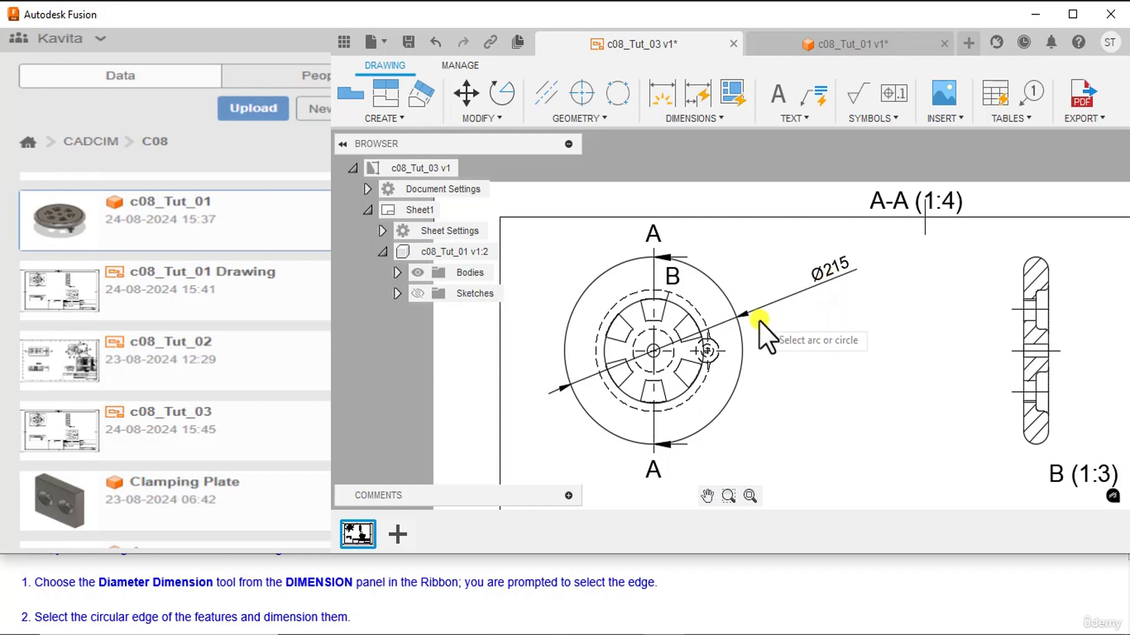
# Add diameter dimensions to the large hidden circle and to the small hidden circle around the central hole in the front view
pyautogui.click(691, 304)
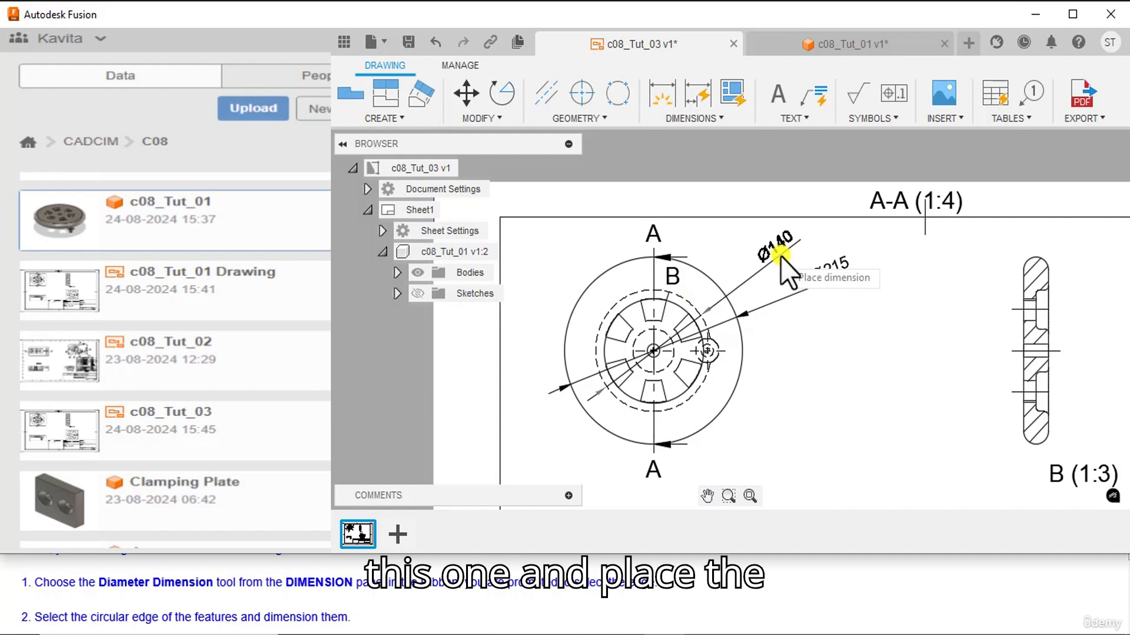
pyautogui.click(780, 257)
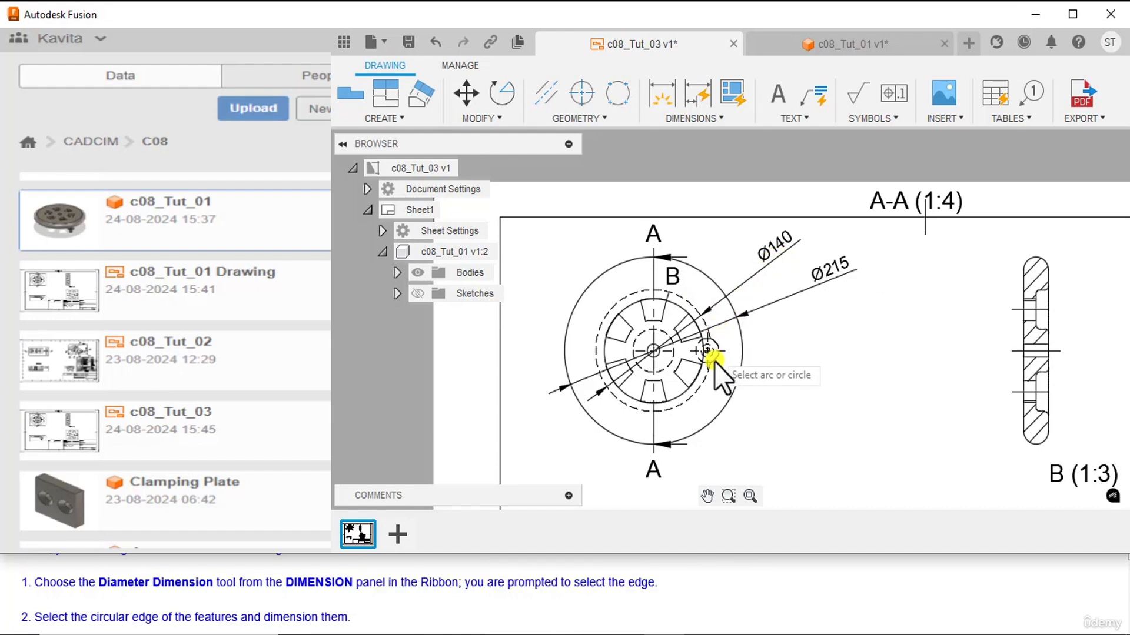
pyautogui.click(666, 335)
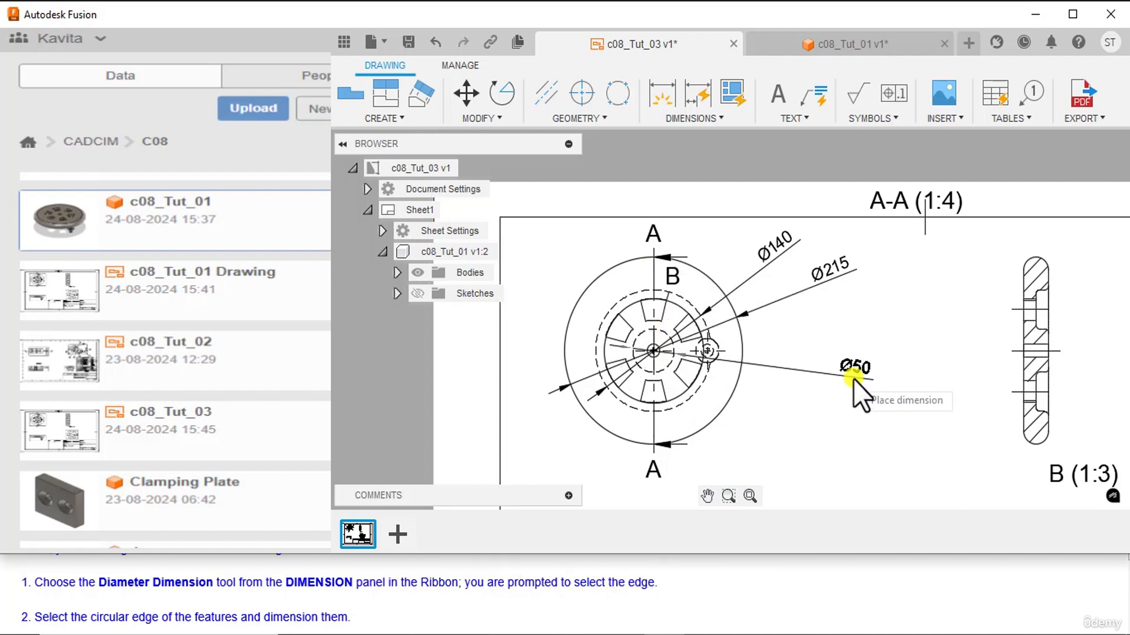
pyautogui.click(853, 378)
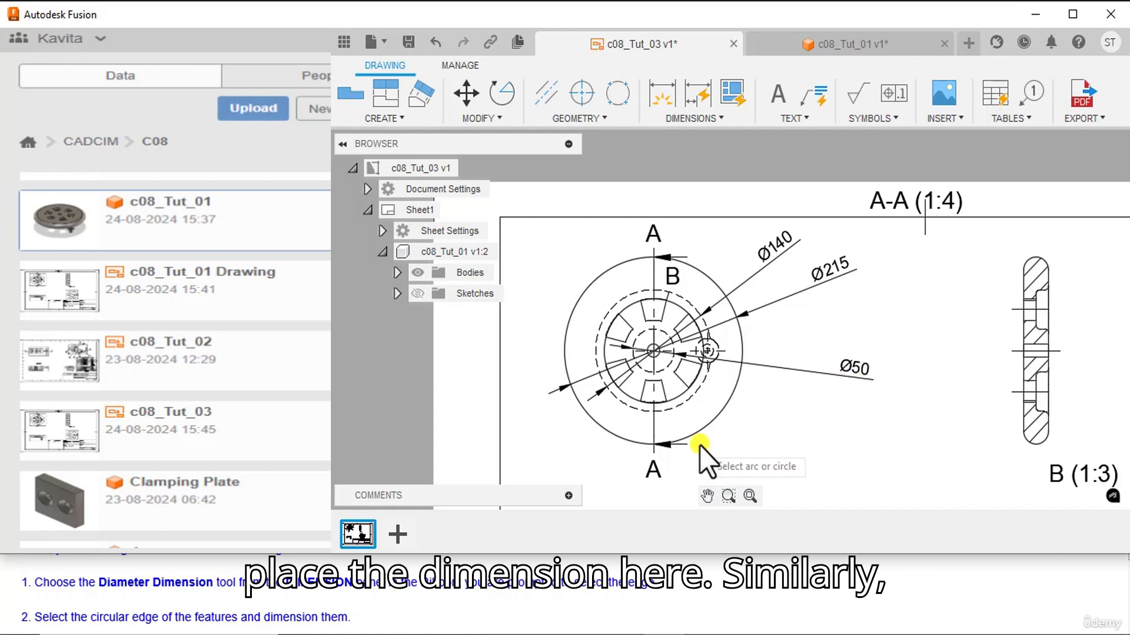
# Add a diameter dimension to the central hole in the front view, placing it outside the wheel at its lower right
pyautogui.scroll(5, 662, 353)
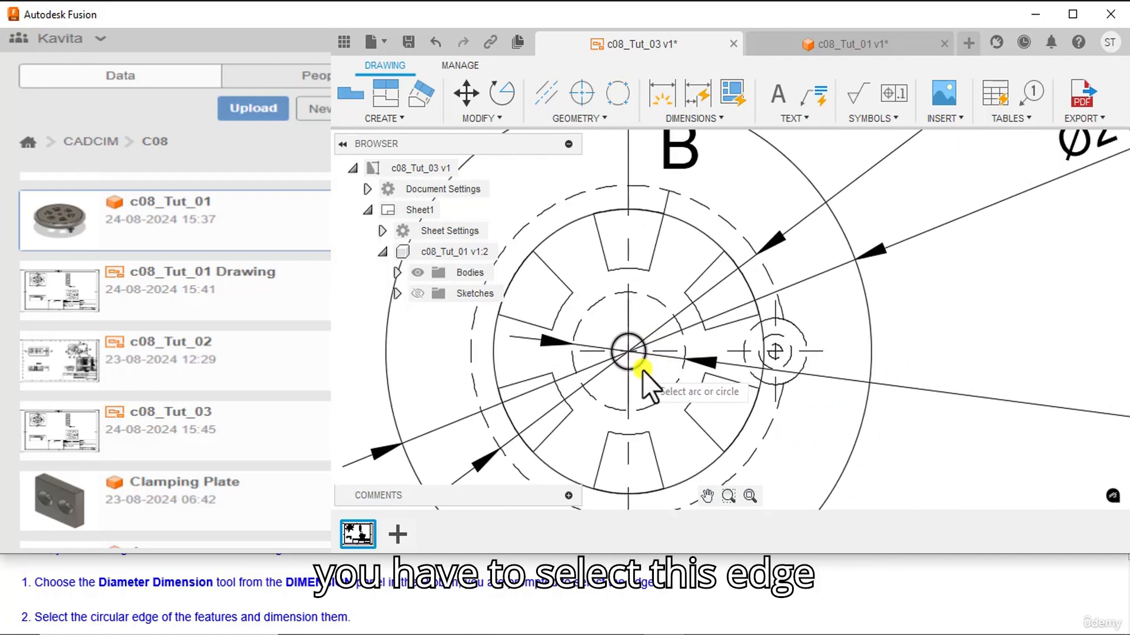
pyautogui.click(640, 368)
pyautogui.scroll(-6, 697, 377)
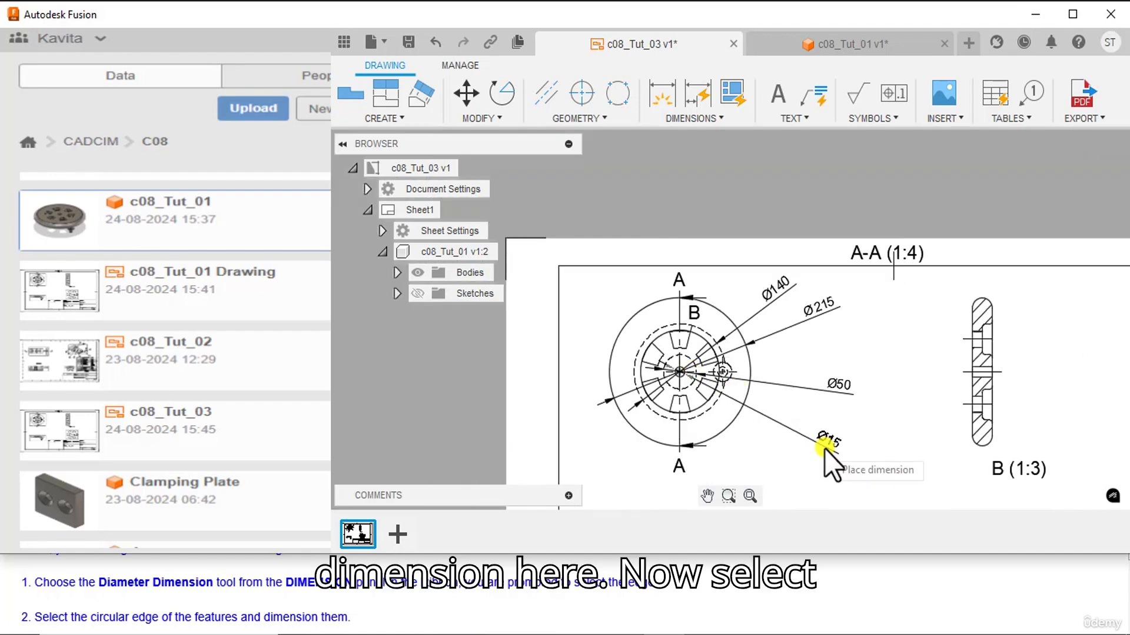
pyautogui.click(825, 449)
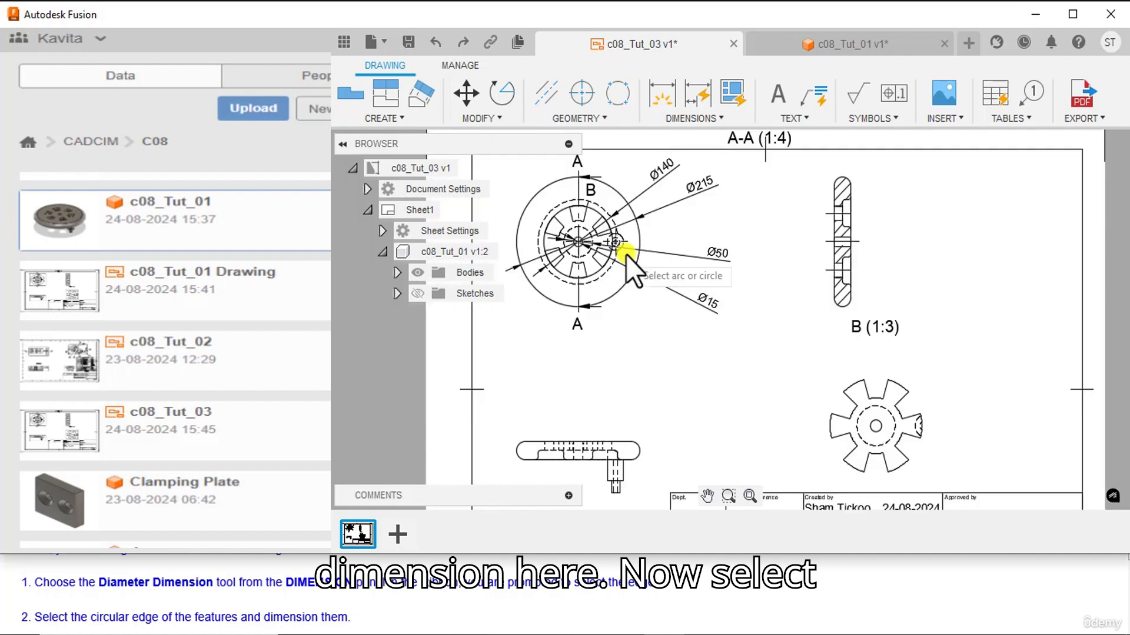
# Add a diameter dimension to the outermost circular edge of the pin, placing it between the outer-circle and small-hidden-circle dimensions
pyautogui.scroll(6, 626, 254)
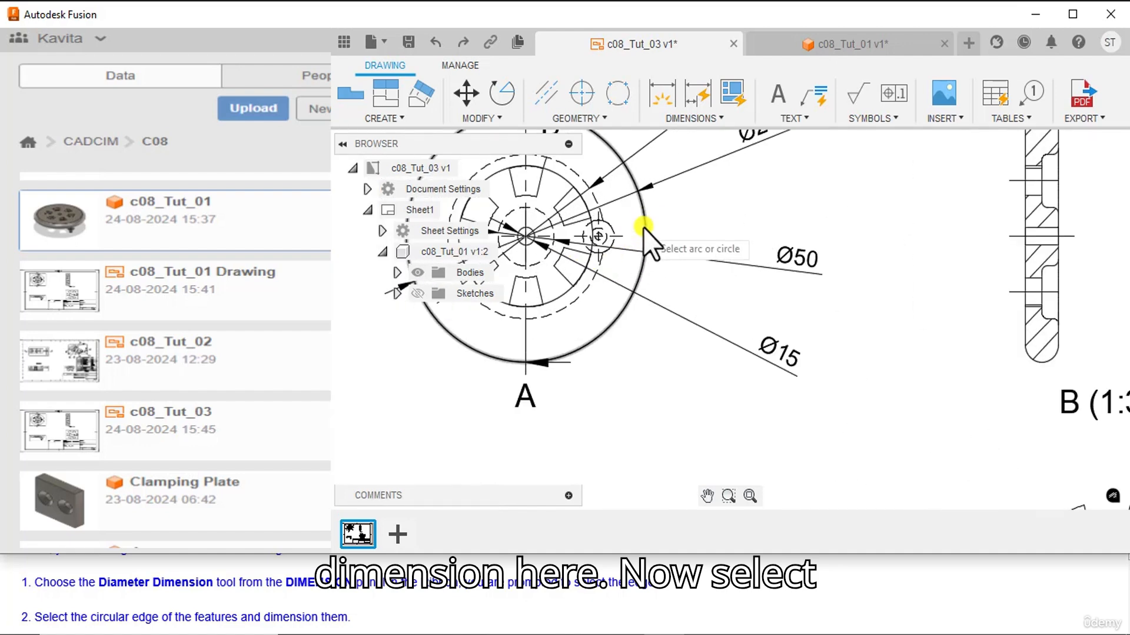
pyautogui.click(658, 386)
pyautogui.click(883, 337)
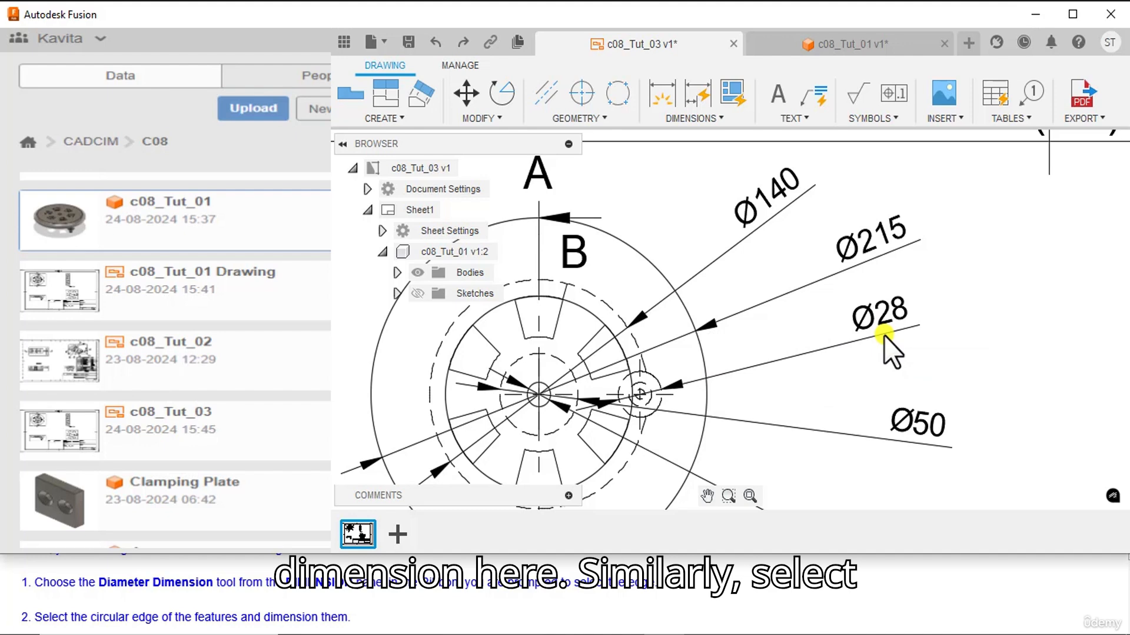
# Add a diameter dimension to the middle hidden circle of the pin, placing it just below the pin's outer diameter dimension
pyautogui.scroll(3, 734, 404)
pyautogui.scroll(2, 612, 419)
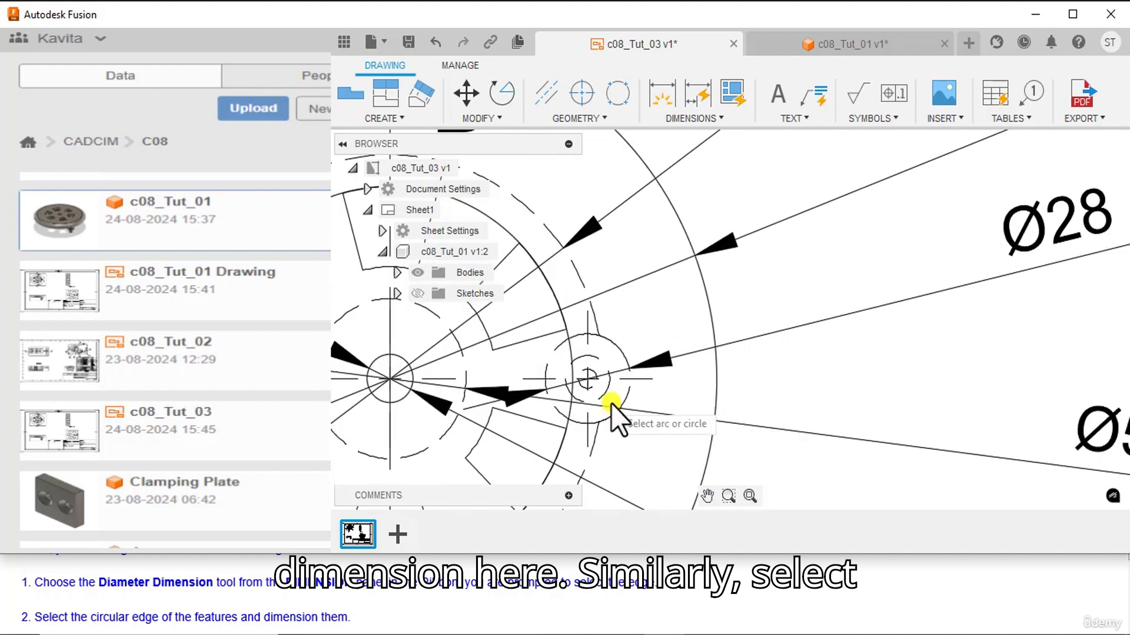
pyautogui.click(604, 392)
pyautogui.scroll(-2, 812, 401)
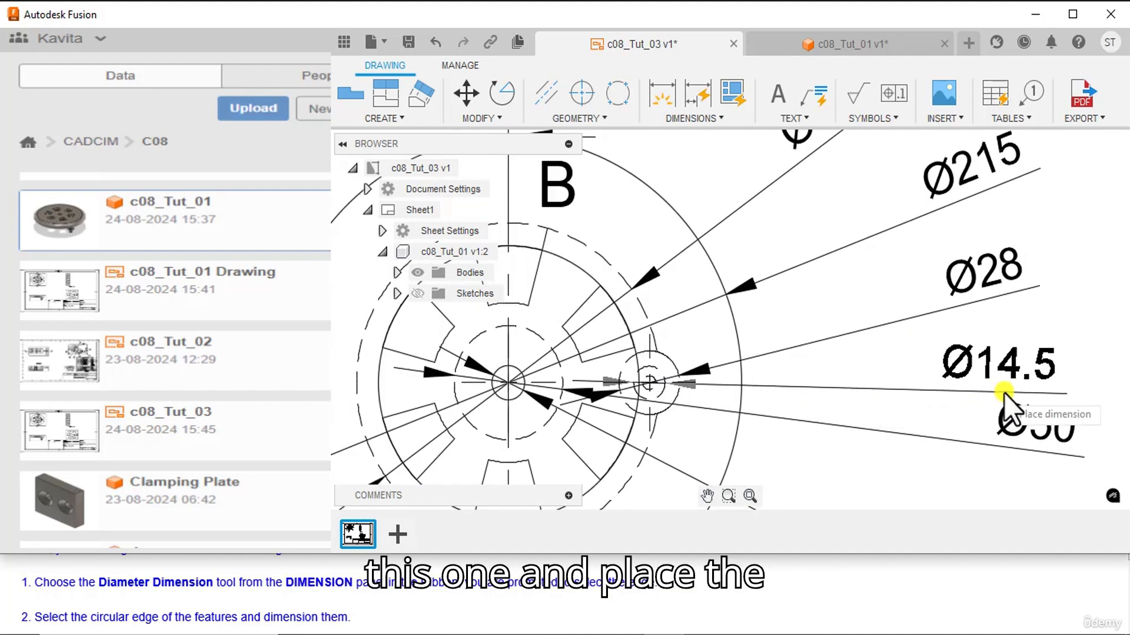
pyautogui.click(1046, 366)
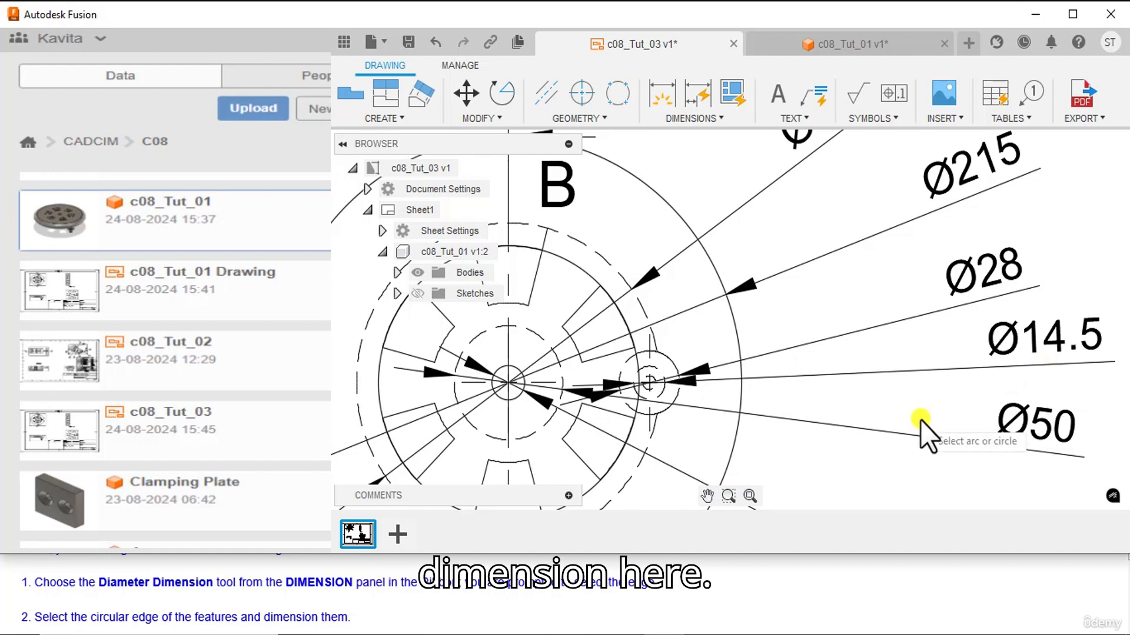
# Add a diameter dimension to the innermost hidden circle of the pin, placing it just above the central hole's dimension
pyautogui.moveTo(922, 419); pyautogui.dragTo(898, 333, button='middle')
pyautogui.scroll(2, 770, 358)
pyautogui.scroll(4, 600, 294)
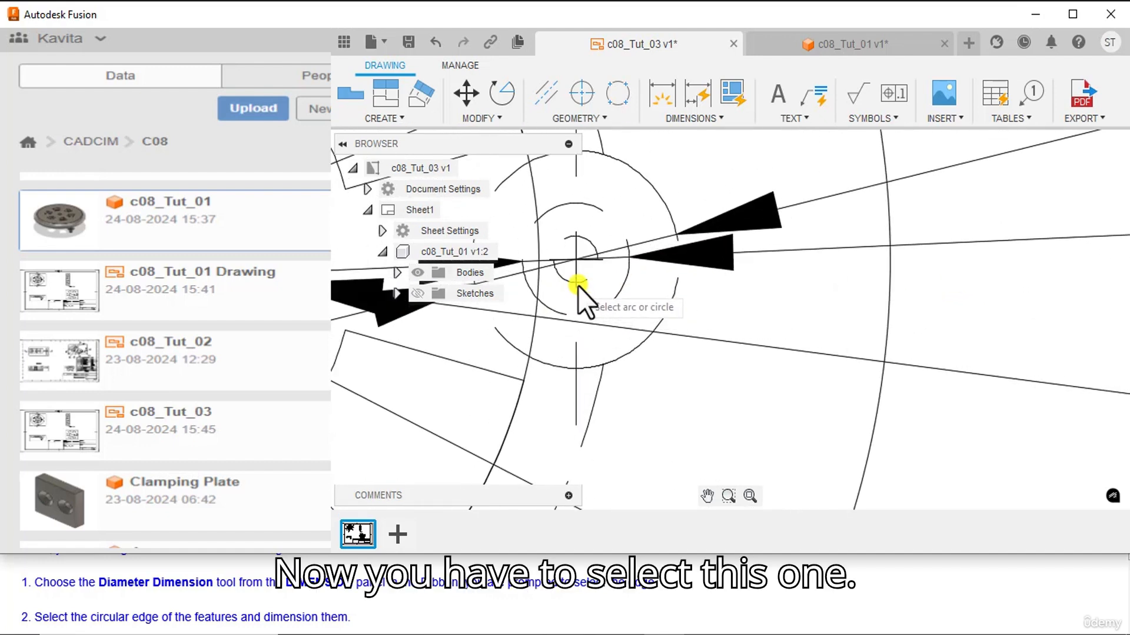
pyautogui.click(581, 283)
pyautogui.scroll(-3, 683, 345)
pyautogui.scroll(-4, 682, 345)
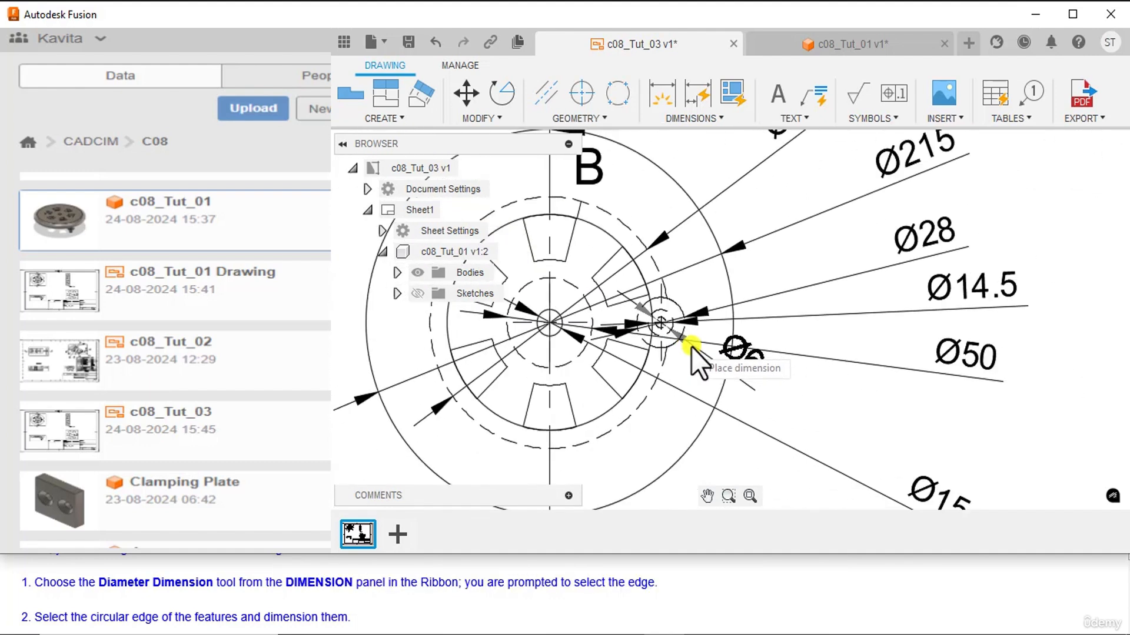
pyautogui.scroll(2, 756, 384)
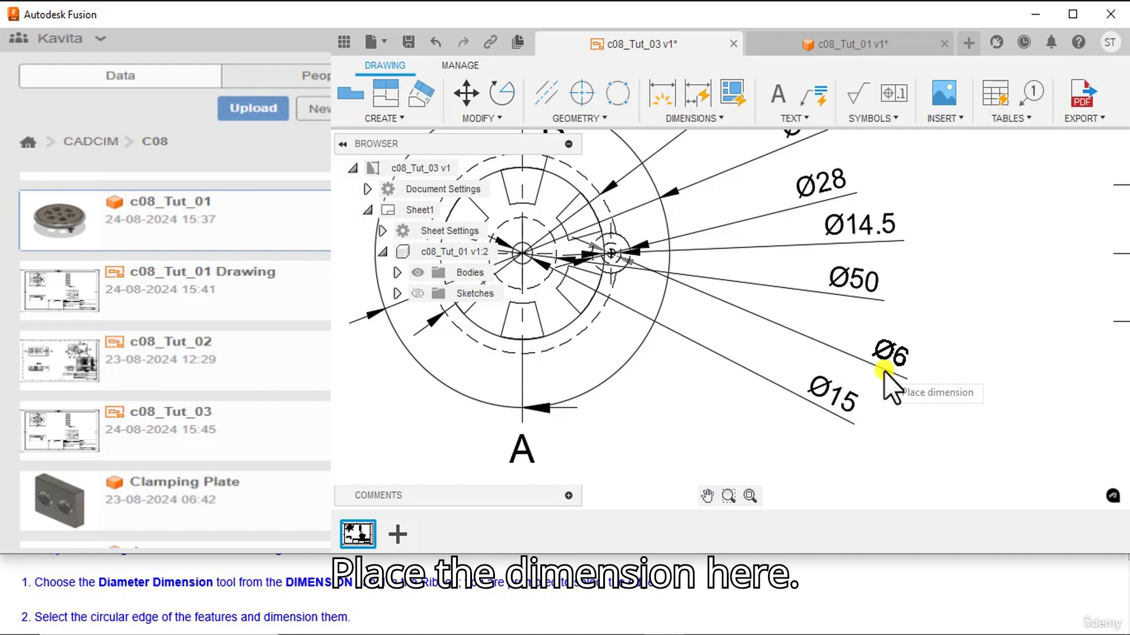
pyautogui.click(884, 372)
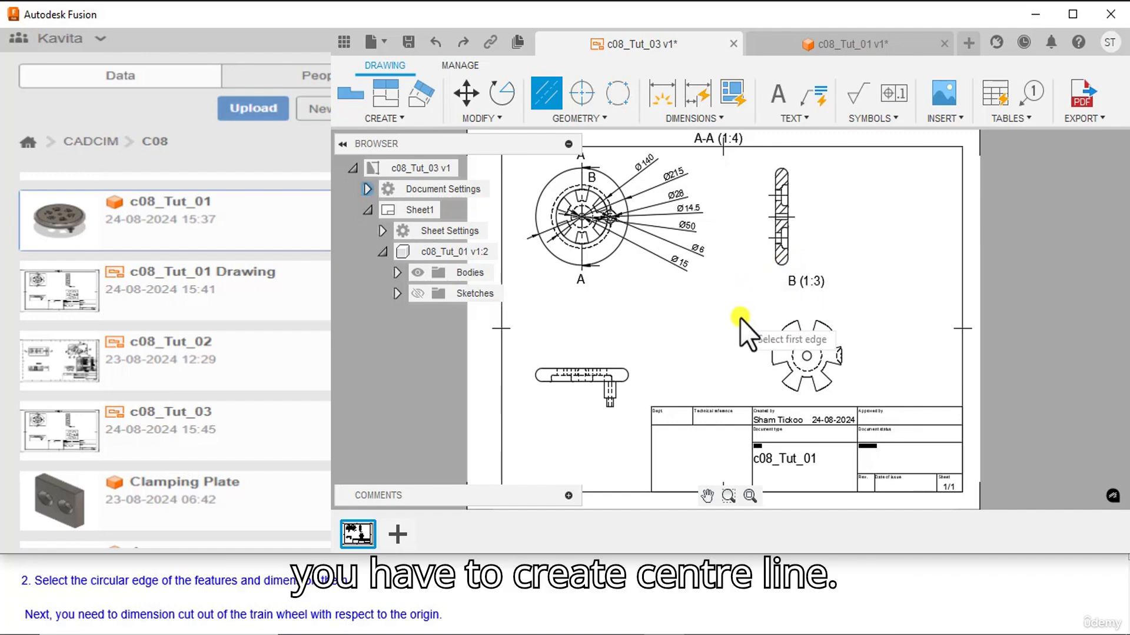
# Add centerlines between the straight edges of all six radial arms in detail view B
pyautogui.click(591, 120)
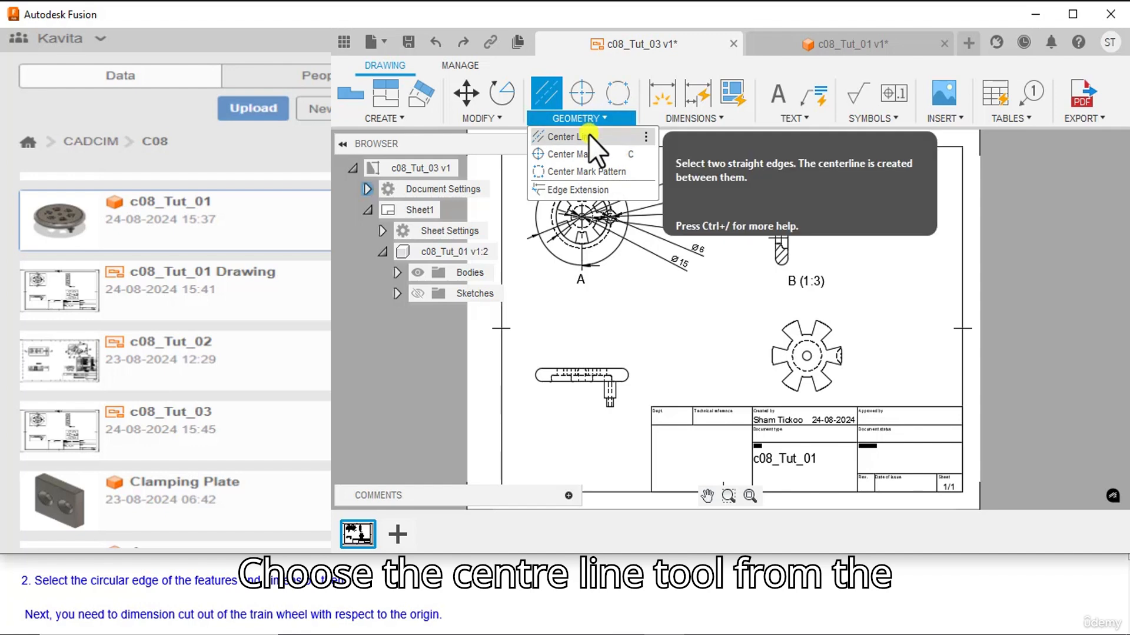
pyautogui.click(589, 135)
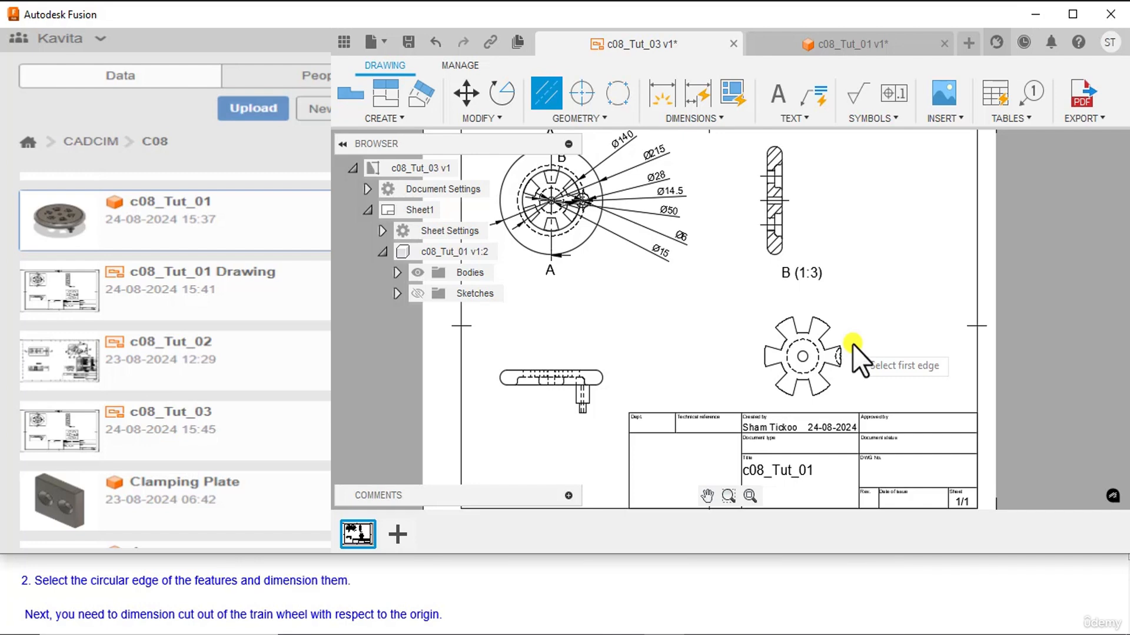
pyautogui.click(841, 348)
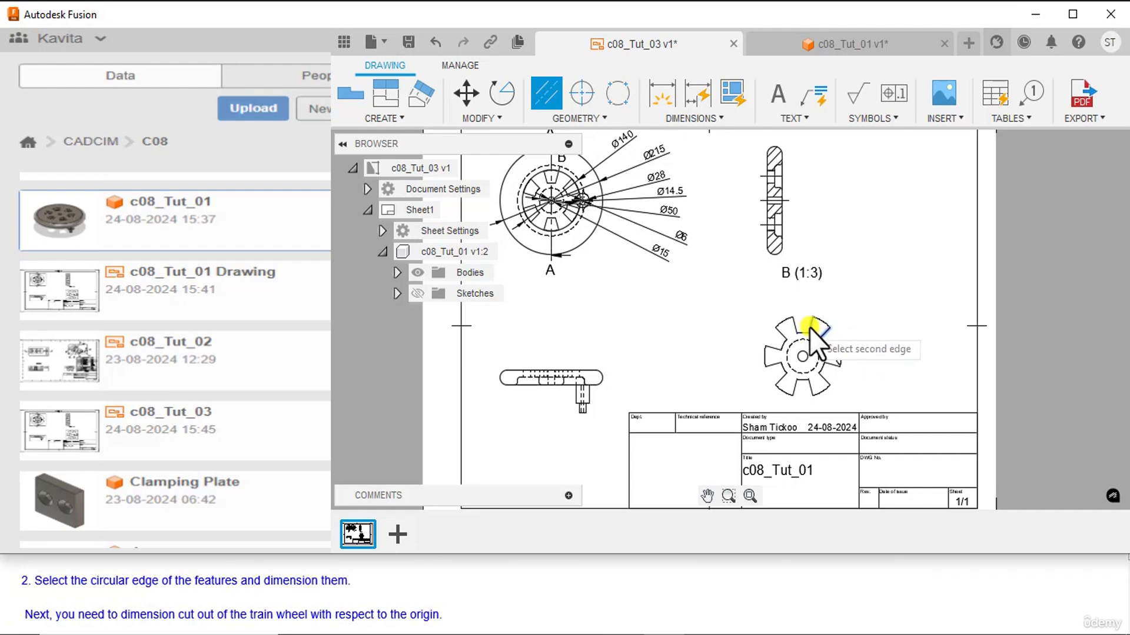
pyautogui.click(783, 333)
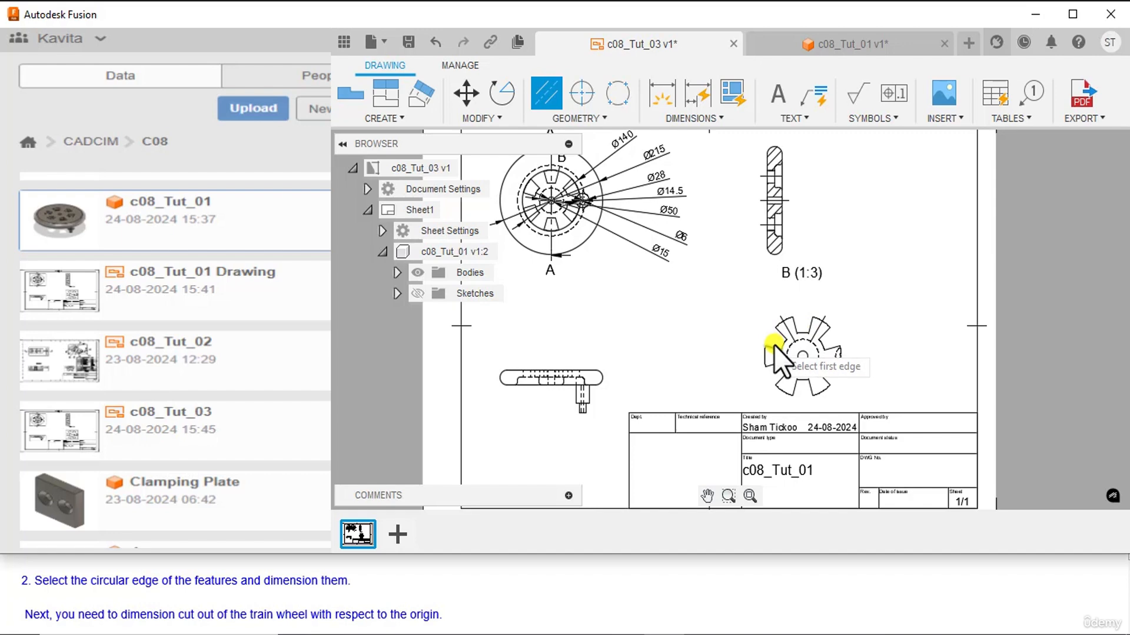
pyautogui.click(779, 381)
pyautogui.click(795, 387)
pyautogui.click(811, 387)
pyautogui.click(825, 382)
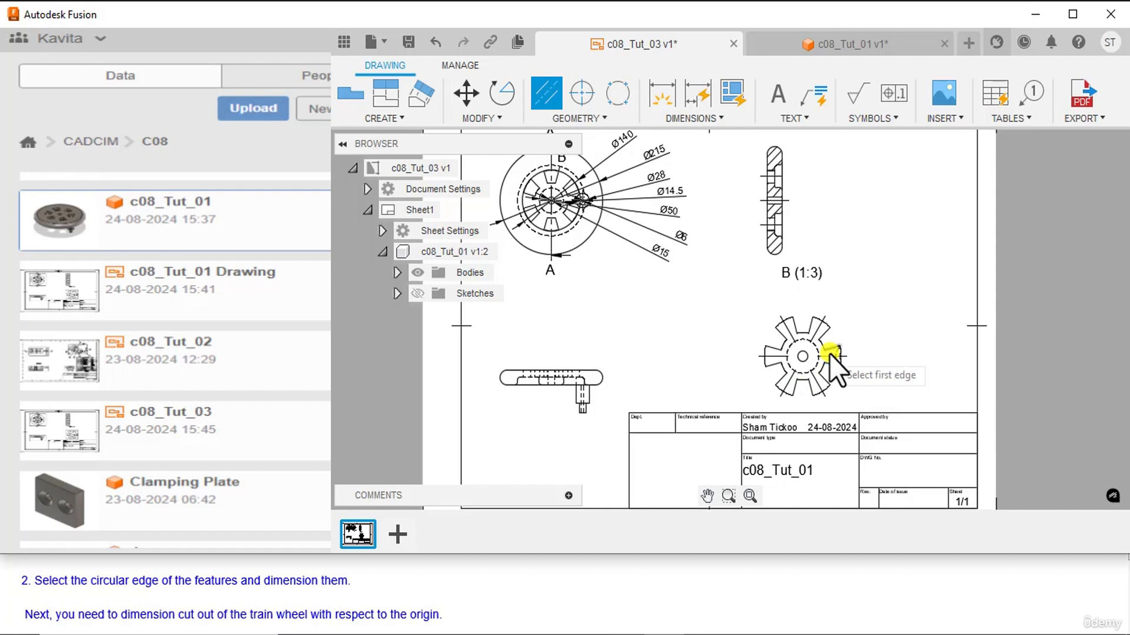
pyautogui.rightClick(882, 270)
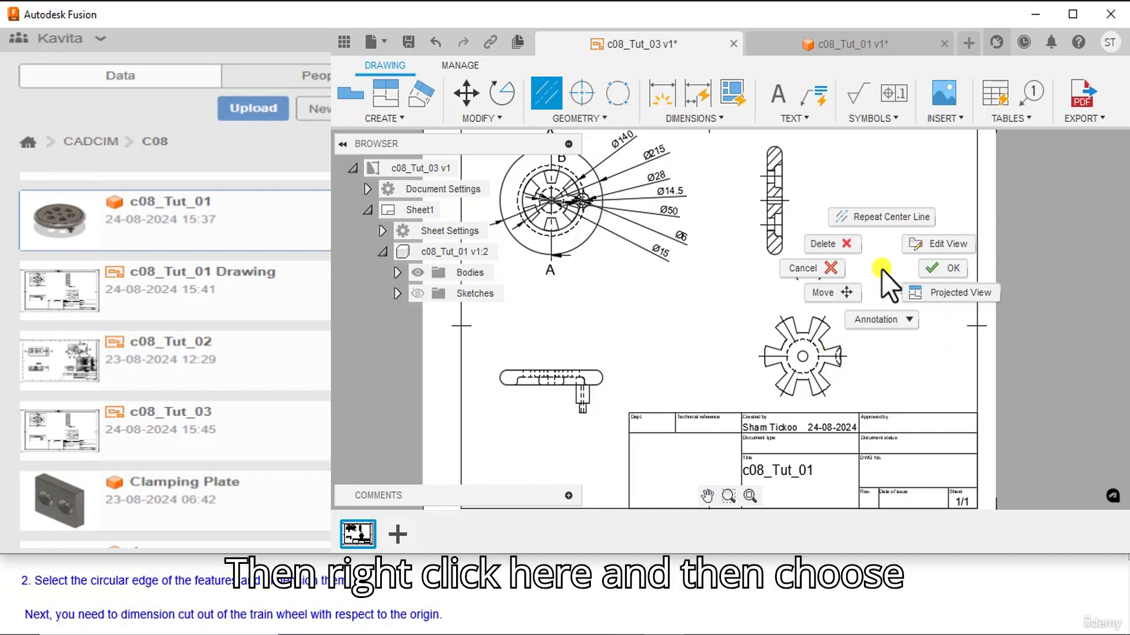
pyautogui.click(939, 270)
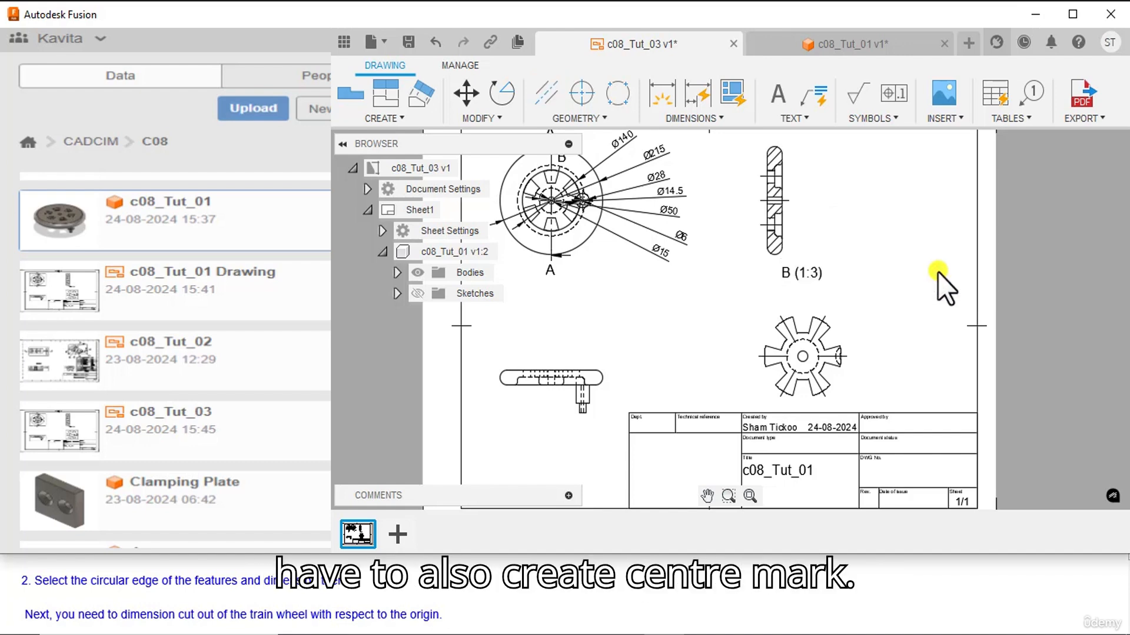
# Add a center mark to the small central hole in detail view B
pyautogui.click(599, 119)
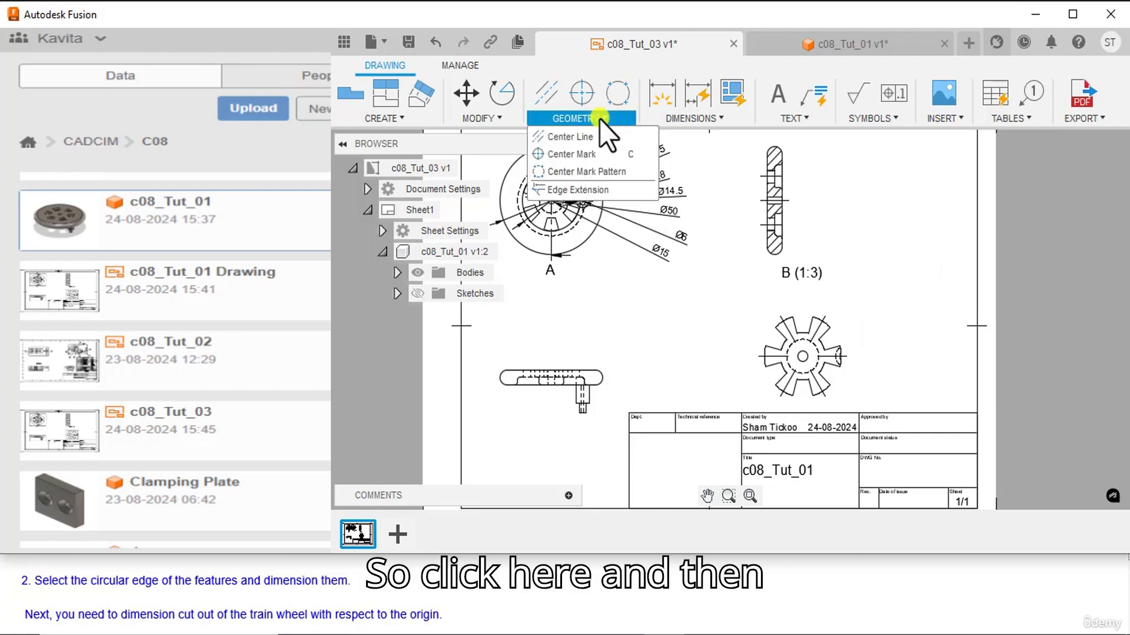
pyautogui.click(590, 154)
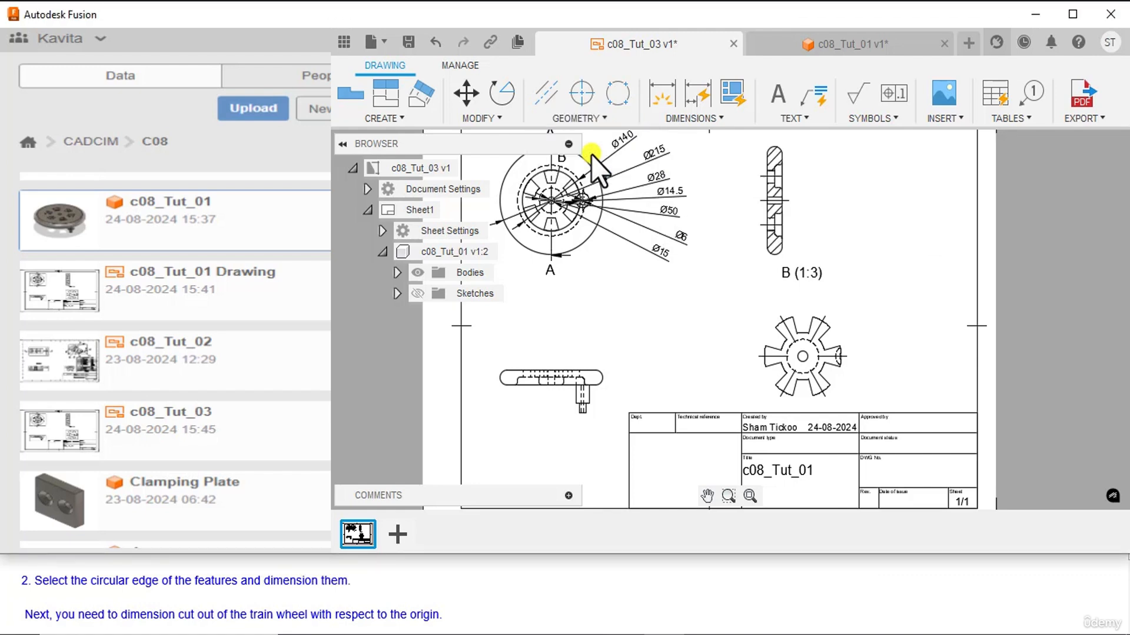
pyautogui.click(802, 358)
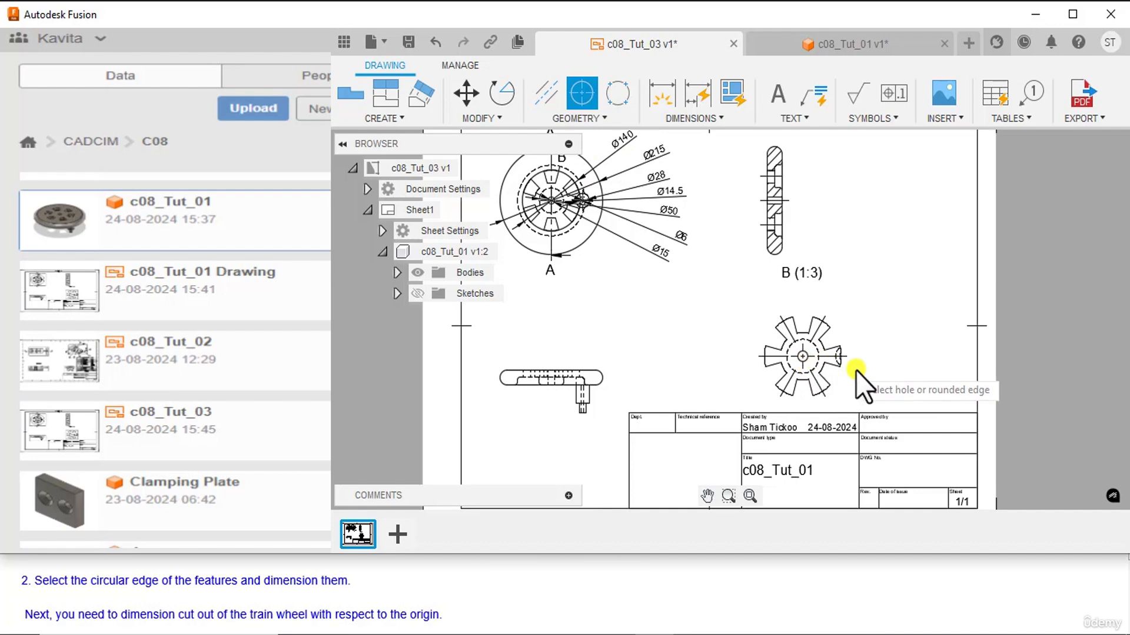
pyautogui.rightClick(858, 210)
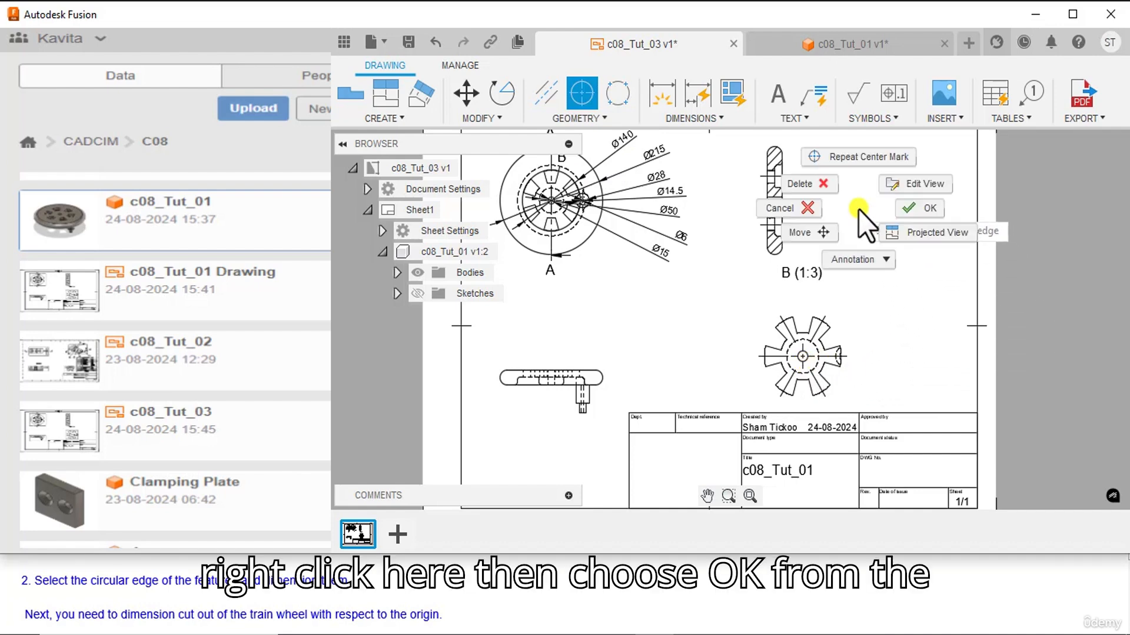
pyautogui.click(914, 210)
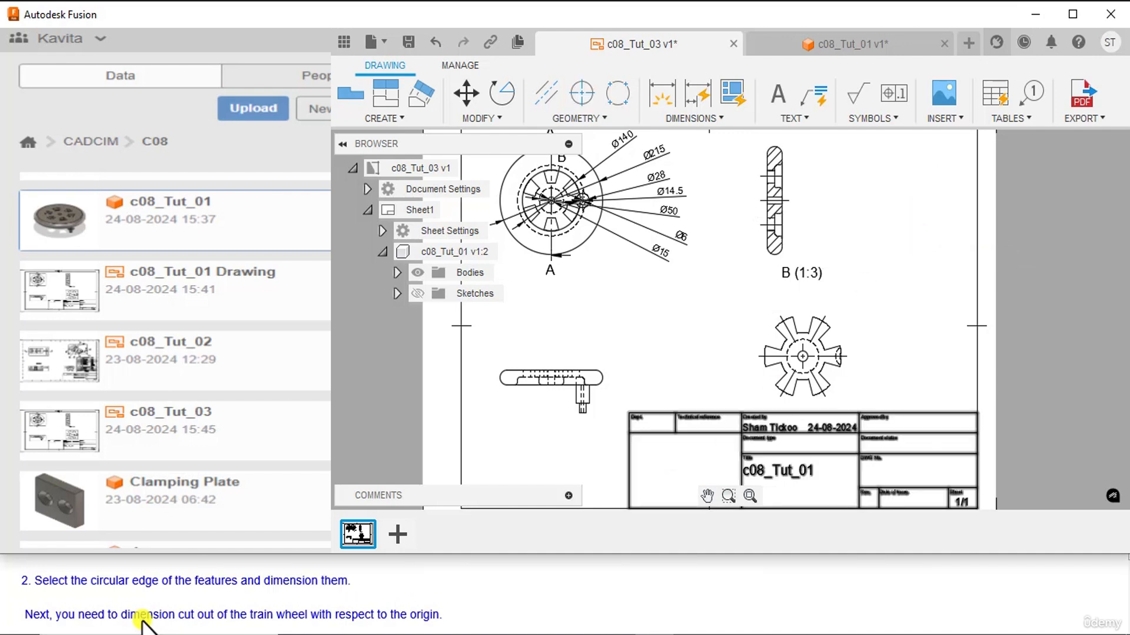
# Add an angular dimension in detail view B between the horizontal centerline and the lower-right arm's centerline, placing it outside the view
pyautogui.scroll(-1, 141, 619)
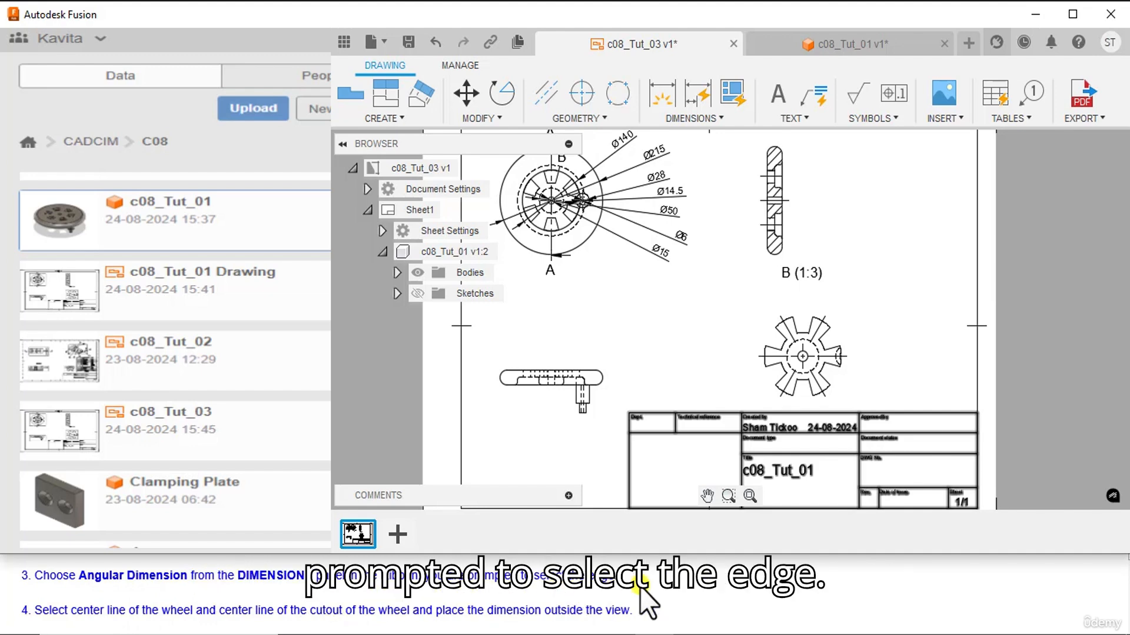
pyautogui.click(675, 119)
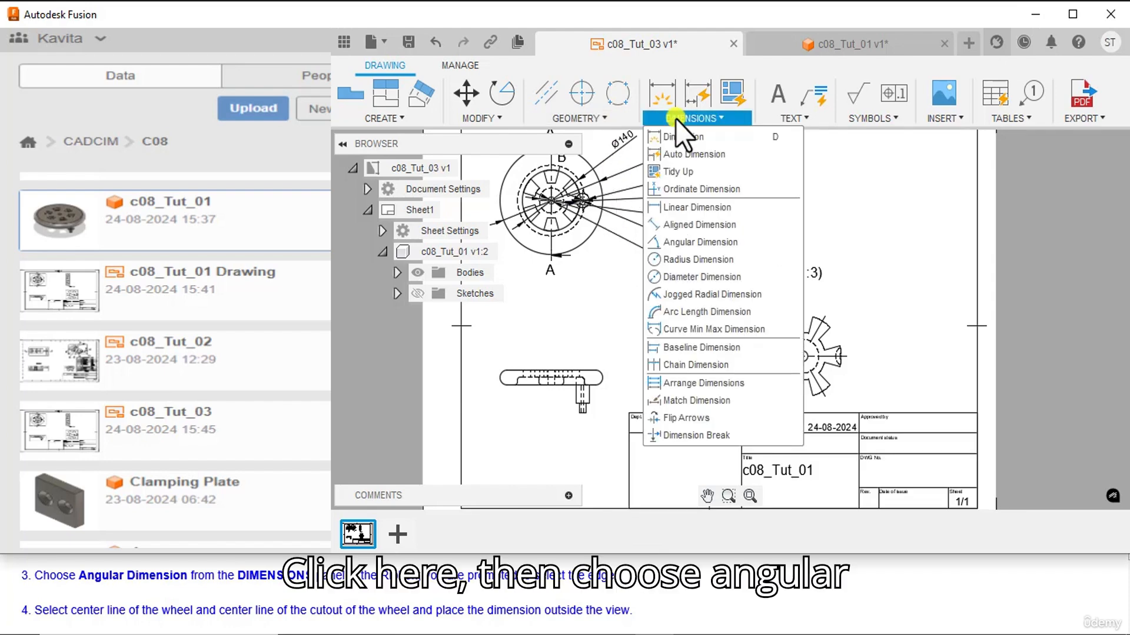
pyautogui.click(699, 242)
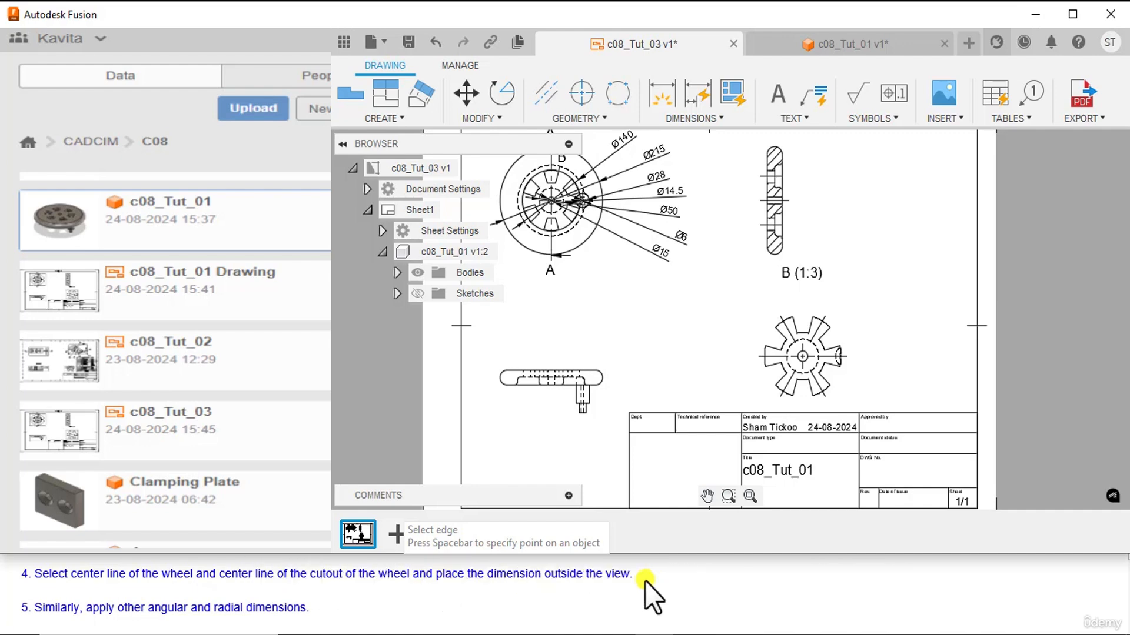
pyautogui.scroll(2, 884, 401)
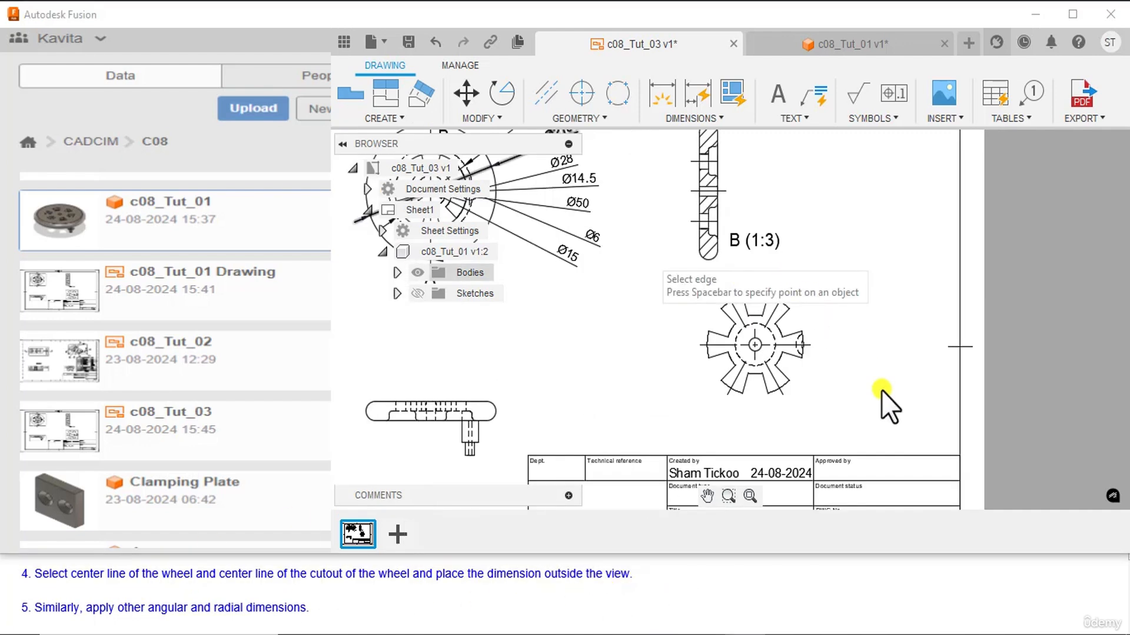
pyautogui.click(789, 345)
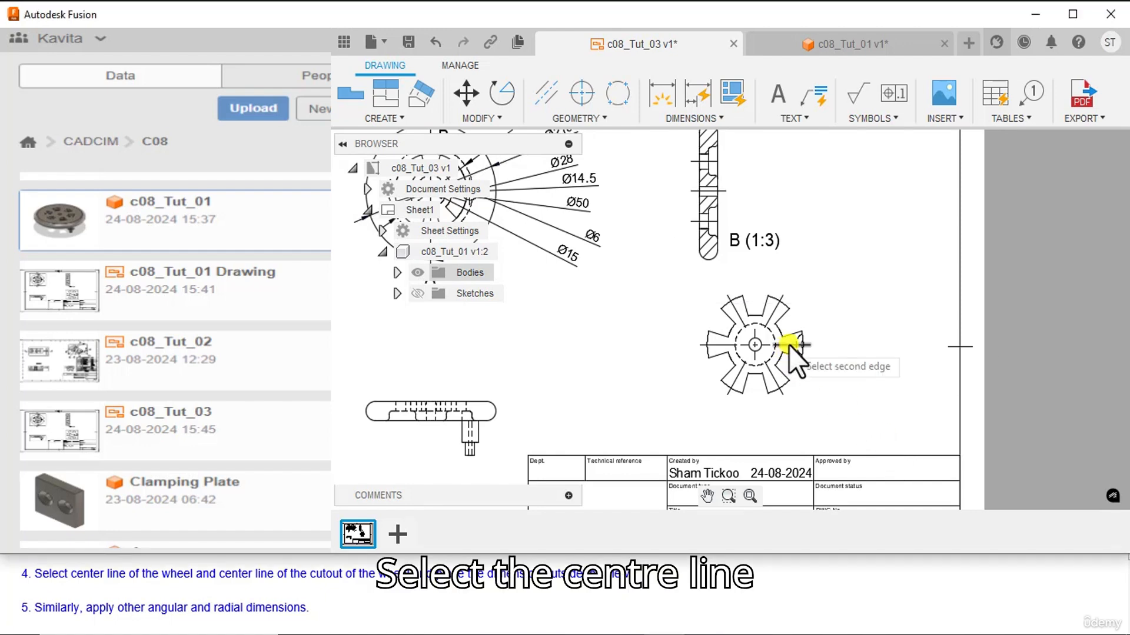
pyautogui.click(777, 384)
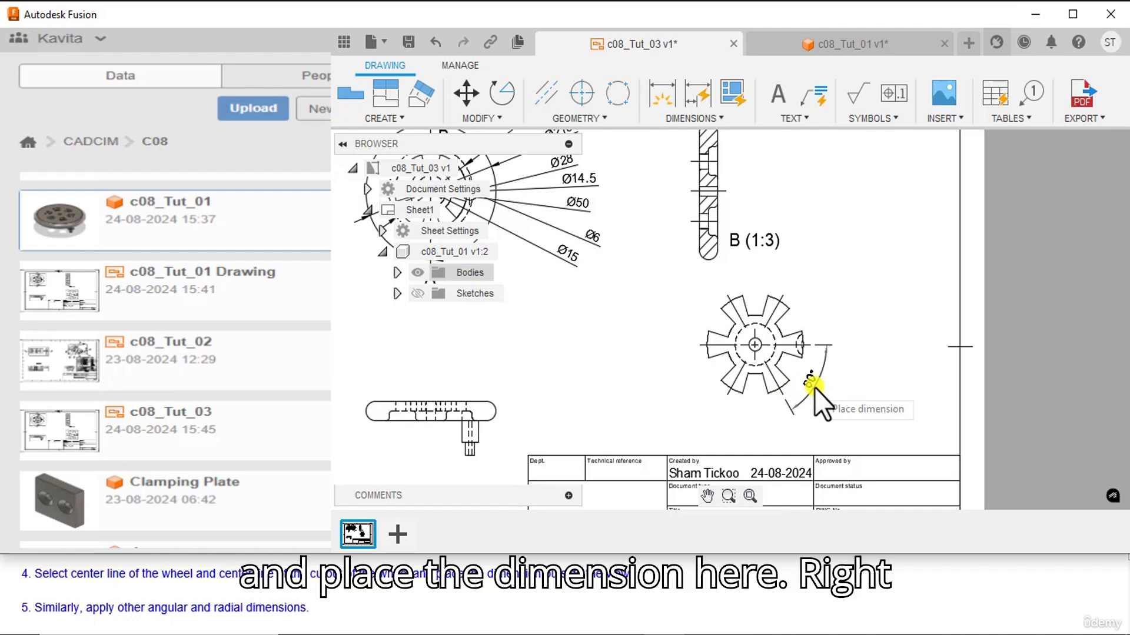
pyautogui.click(821, 391)
pyautogui.rightClick(847, 274)
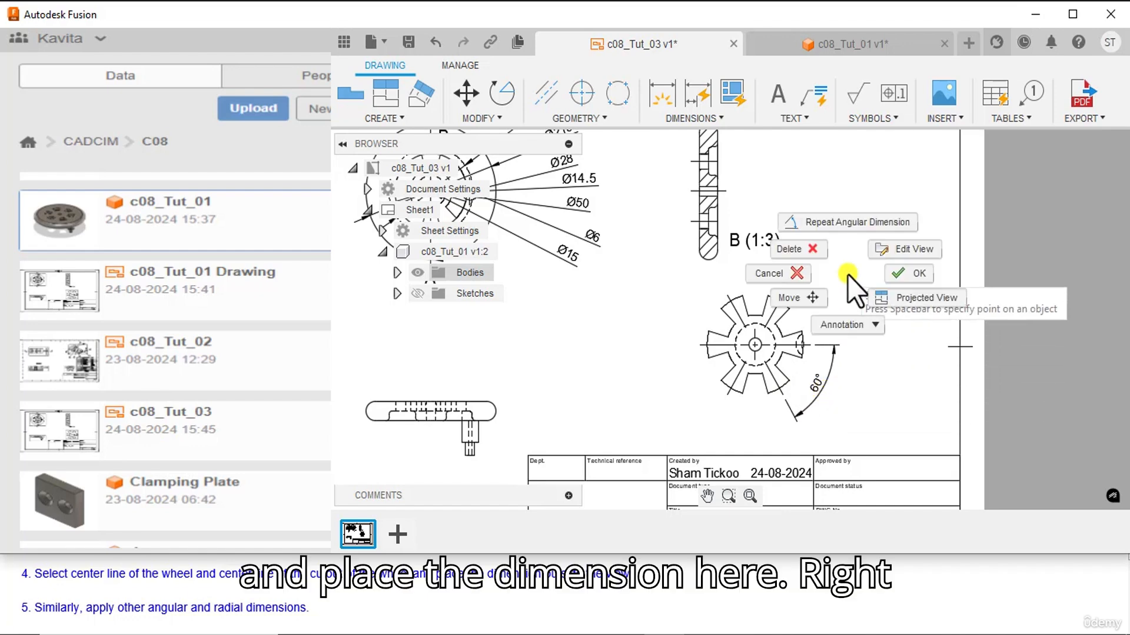
pyautogui.click(900, 272)
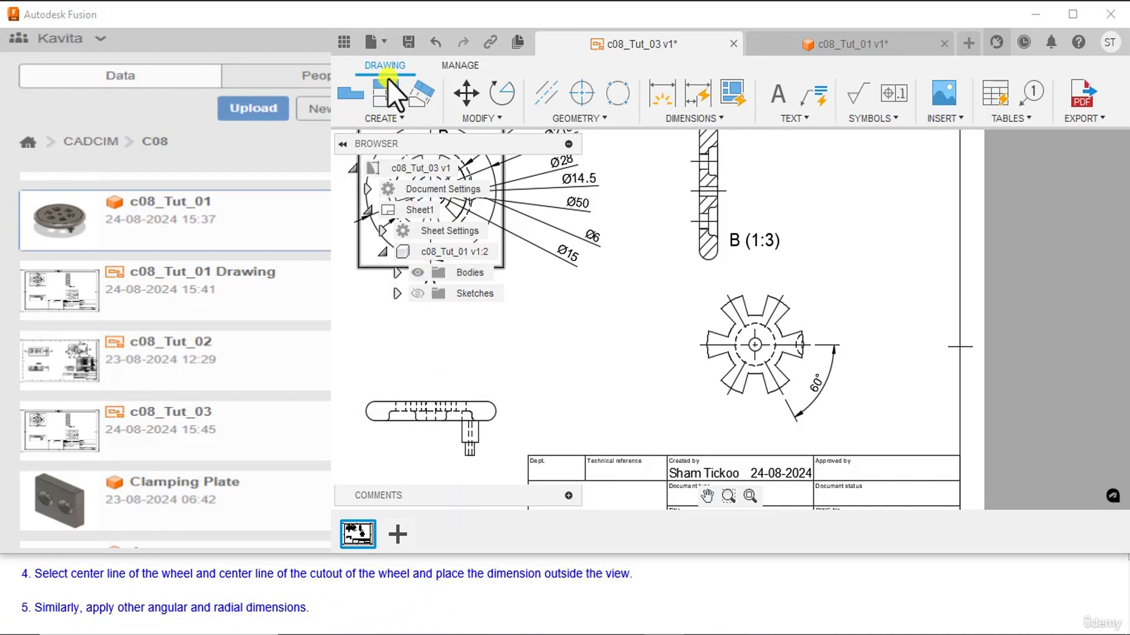
# Add an angular dimension between the two straight edges of the right-hand arm in detail view B, placing it just right of the arm
pyautogui.click(715, 123)
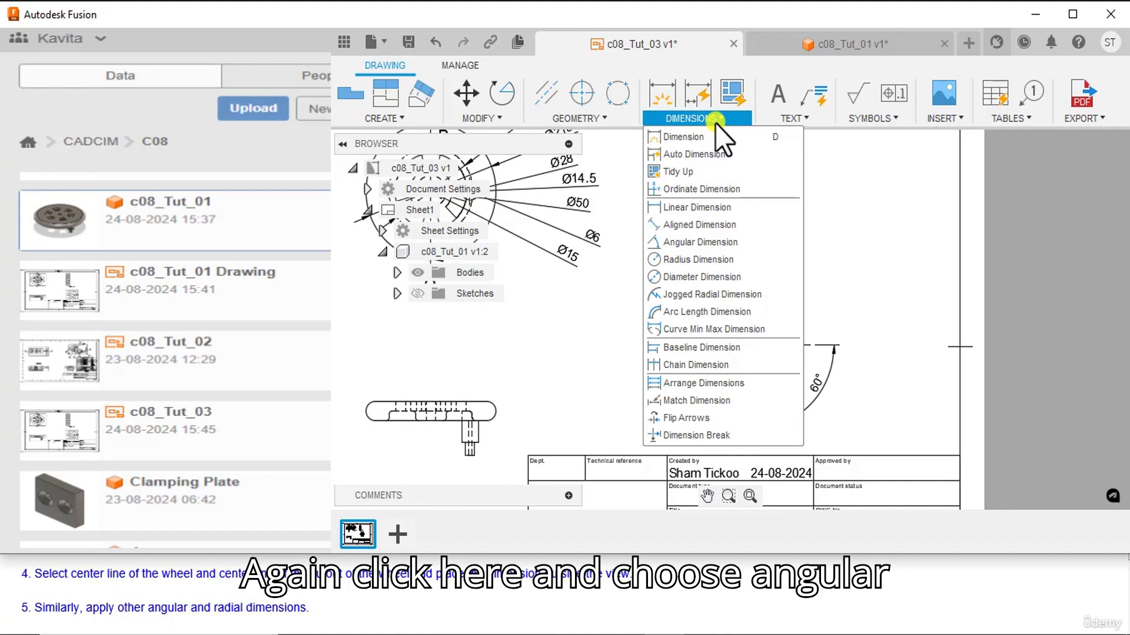
pyautogui.click(710, 243)
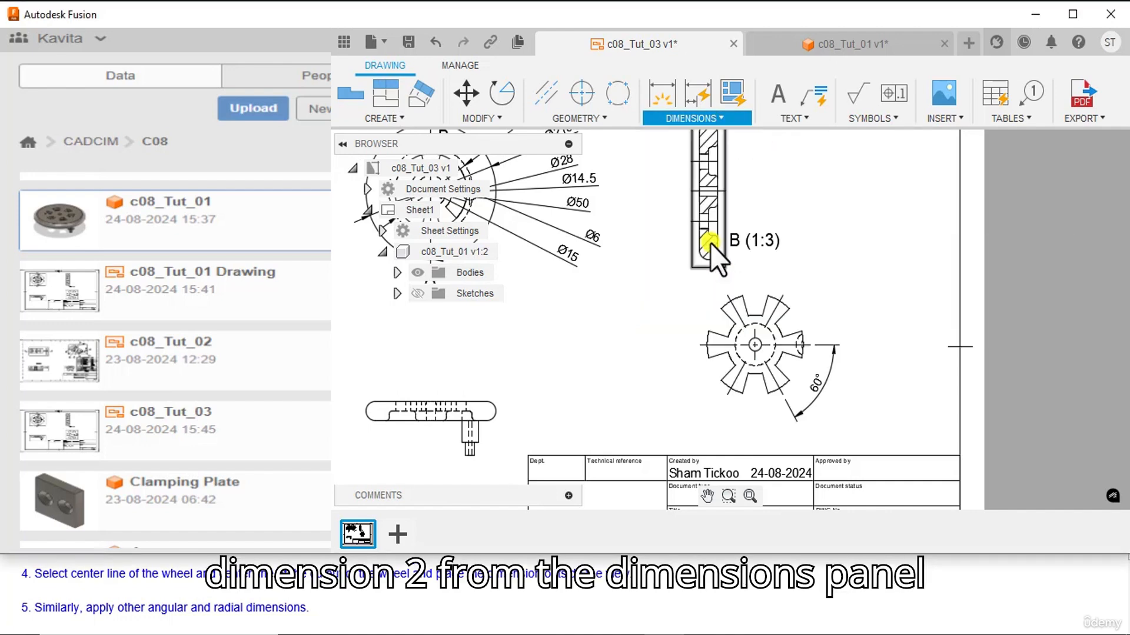
pyautogui.click(791, 335)
pyautogui.click(795, 355)
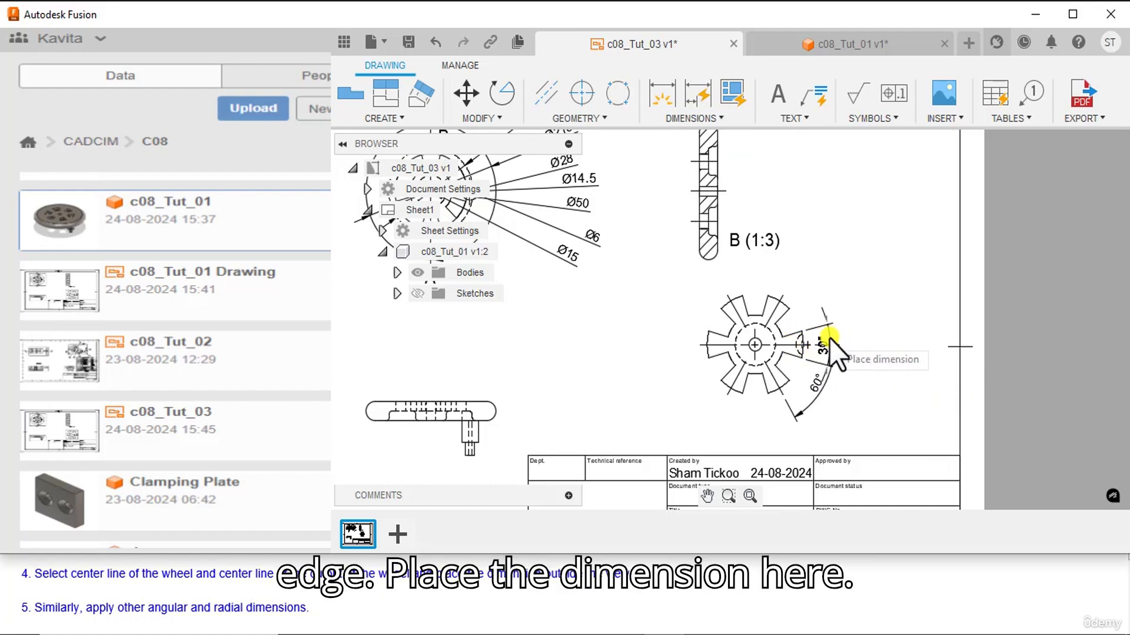
pyautogui.click(825, 339)
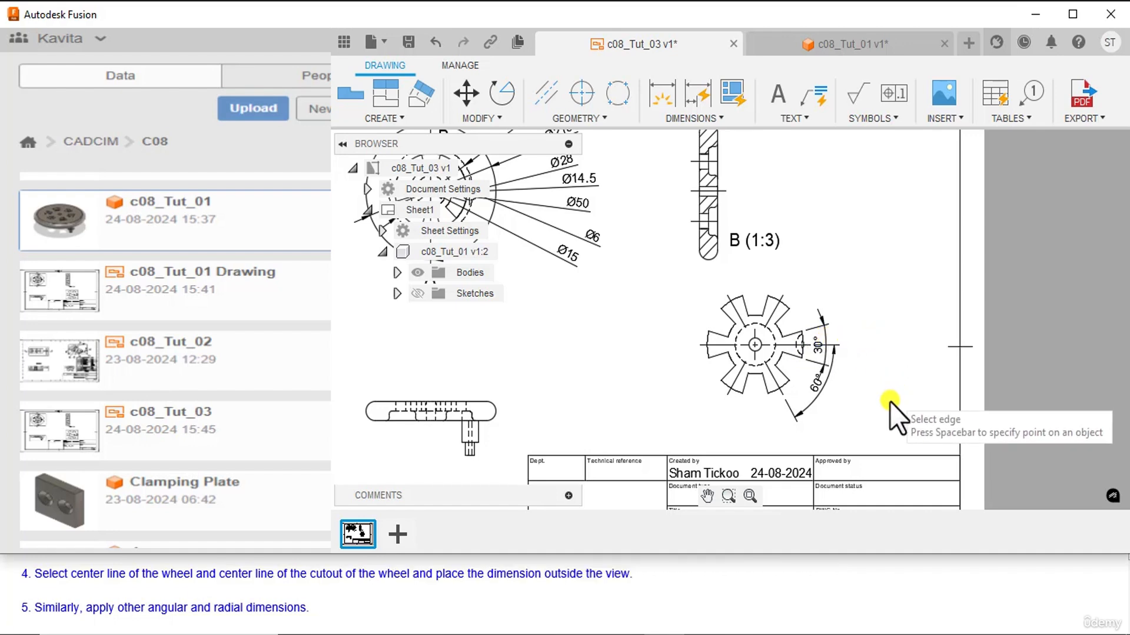
# Add an angular dimension between the horizontal centerline and the right-hand arm's lower straight edge in detail view B
pyautogui.click(786, 346)
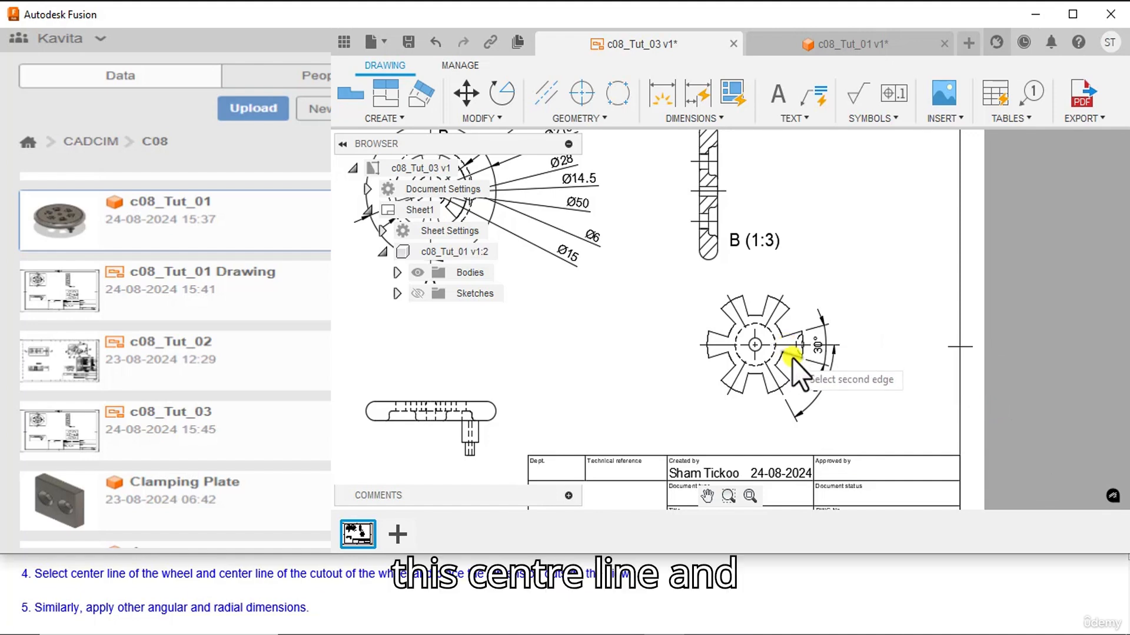
pyautogui.click(792, 359)
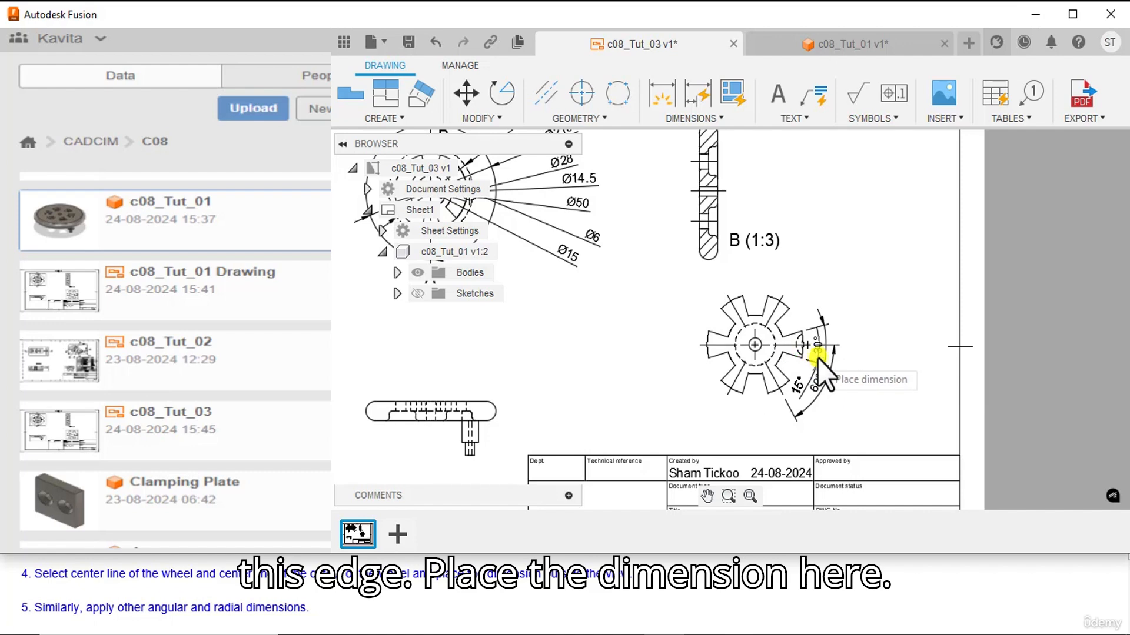
pyautogui.click(818, 358)
pyautogui.rightClick(870, 264)
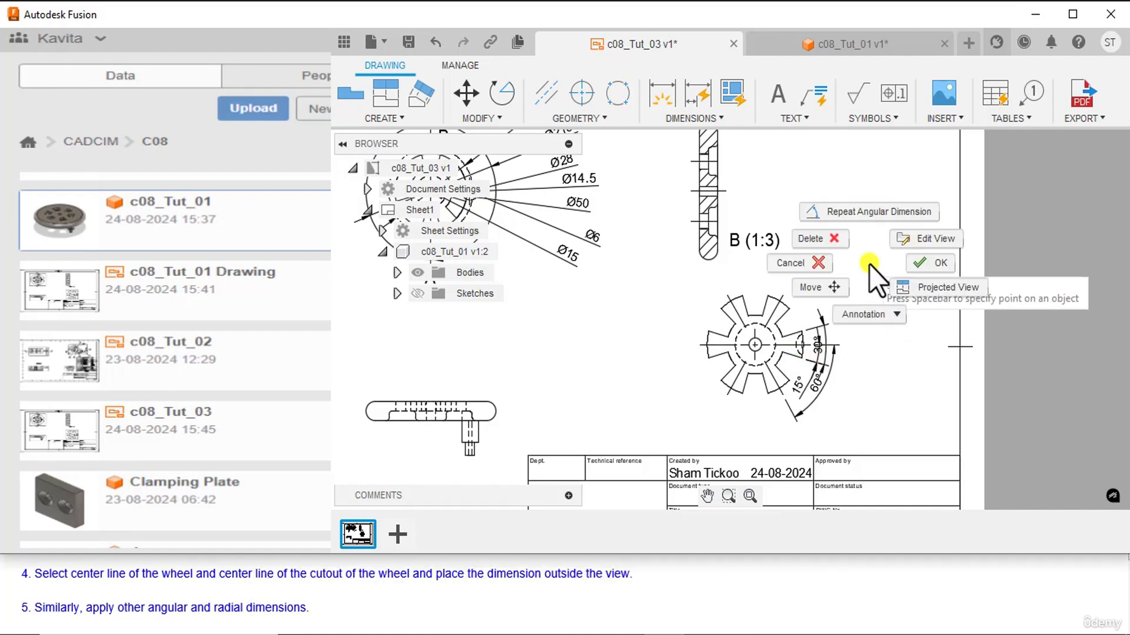
pyautogui.click(928, 261)
# Move the 60° angular dimension in detail view B farther outward, clear of the two smaller angular dimensions
pyautogui.scroll(-1, 868, 305)
pyautogui.moveTo(868, 304); pyautogui.dragTo(915, 274, button='middle')
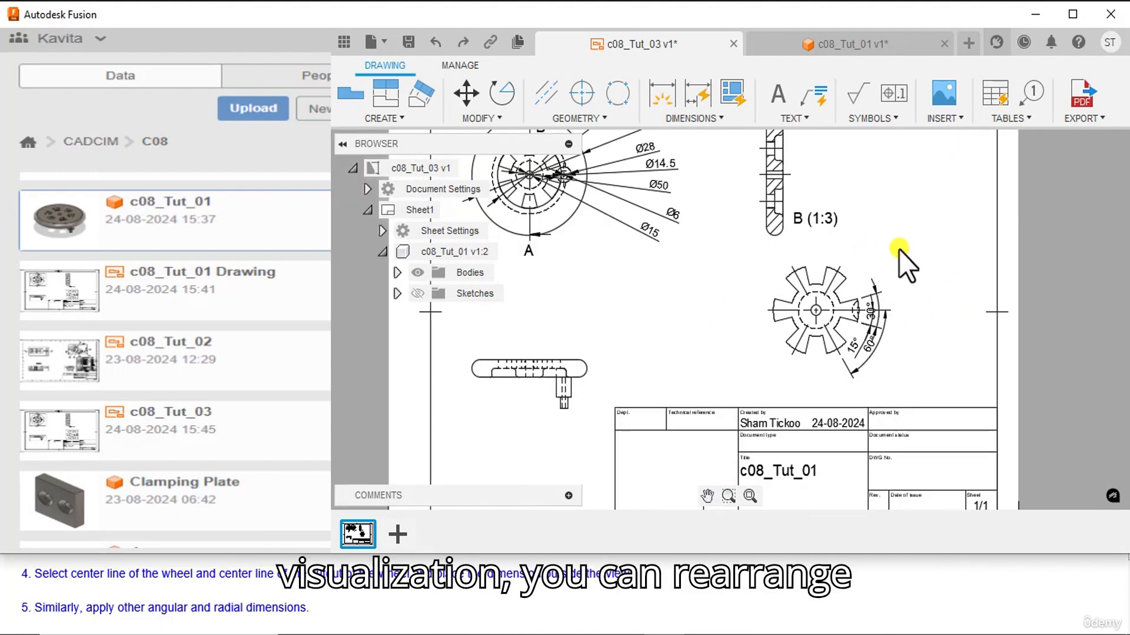
pyautogui.scroll(4, 910, 372)
pyautogui.scroll(1, 872, 340)
pyautogui.click(832, 358)
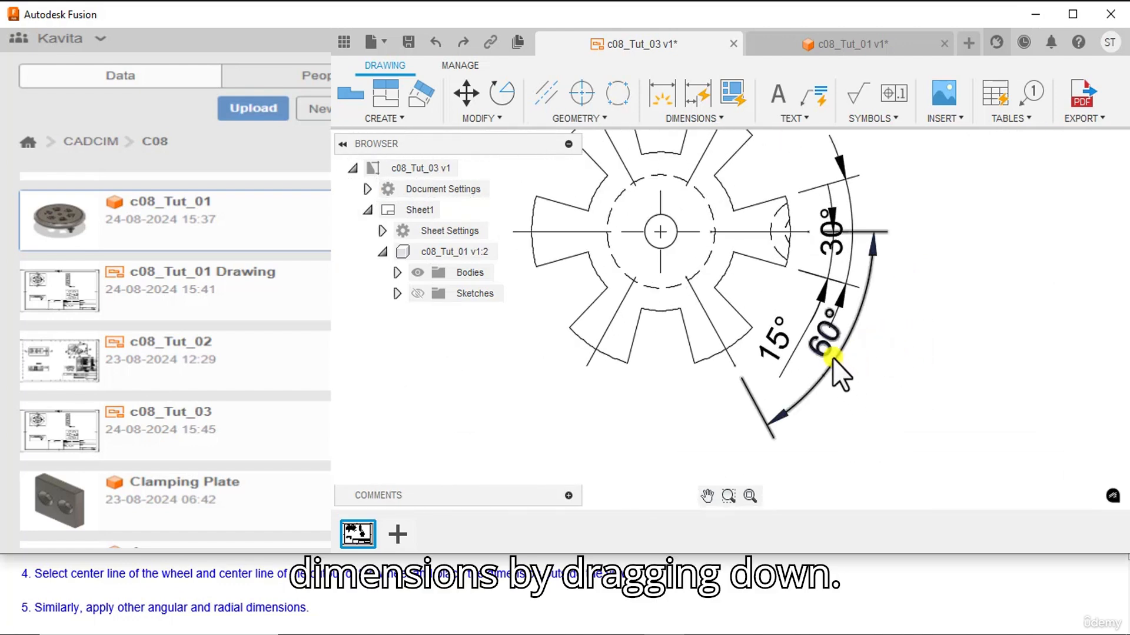
pyautogui.moveTo(824, 335); pyautogui.dragTo(906, 354)
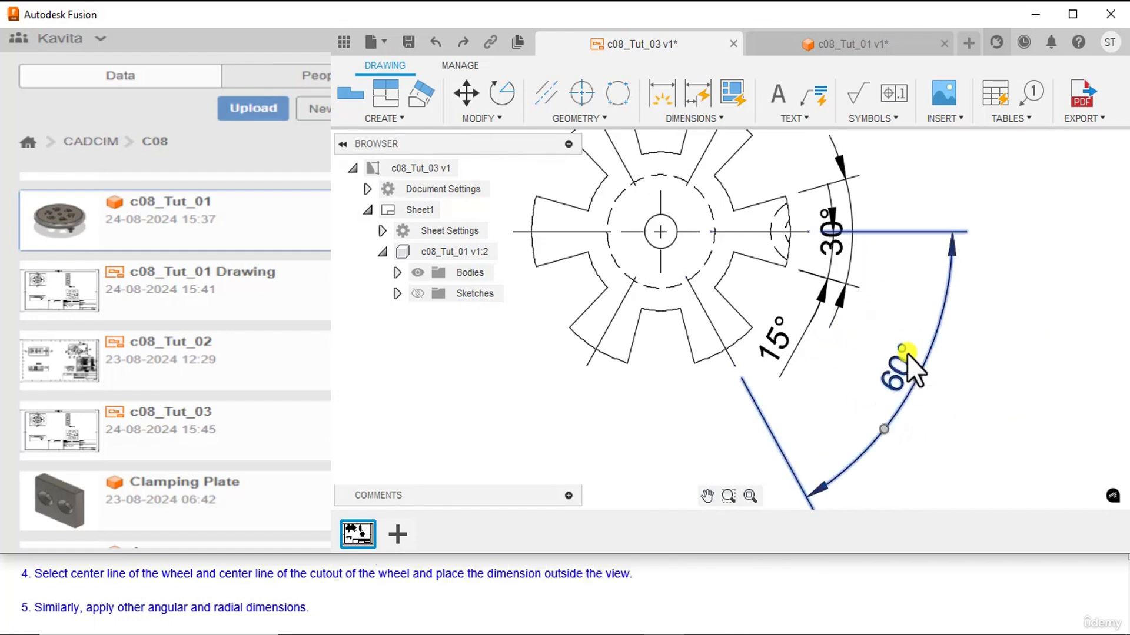
# Move the 15° dimension outward from the right-hand arm and the 30° dimension beyond it, keeping both inside the 60° arc
pyautogui.click(834, 217)
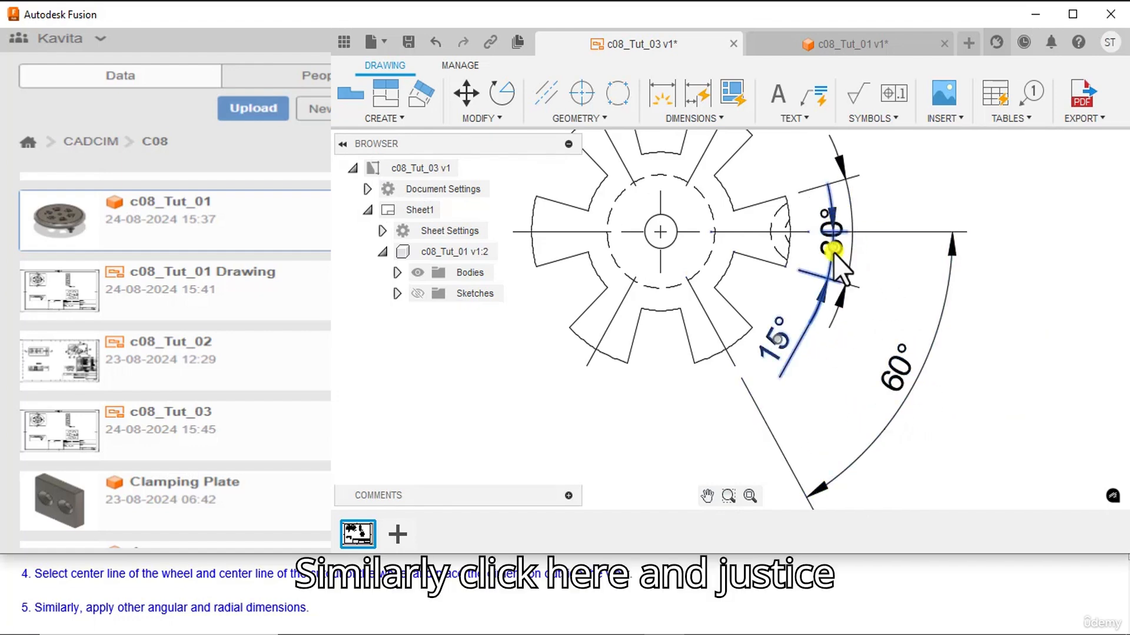
pyautogui.moveTo(832, 250); pyautogui.dragTo(890, 291)
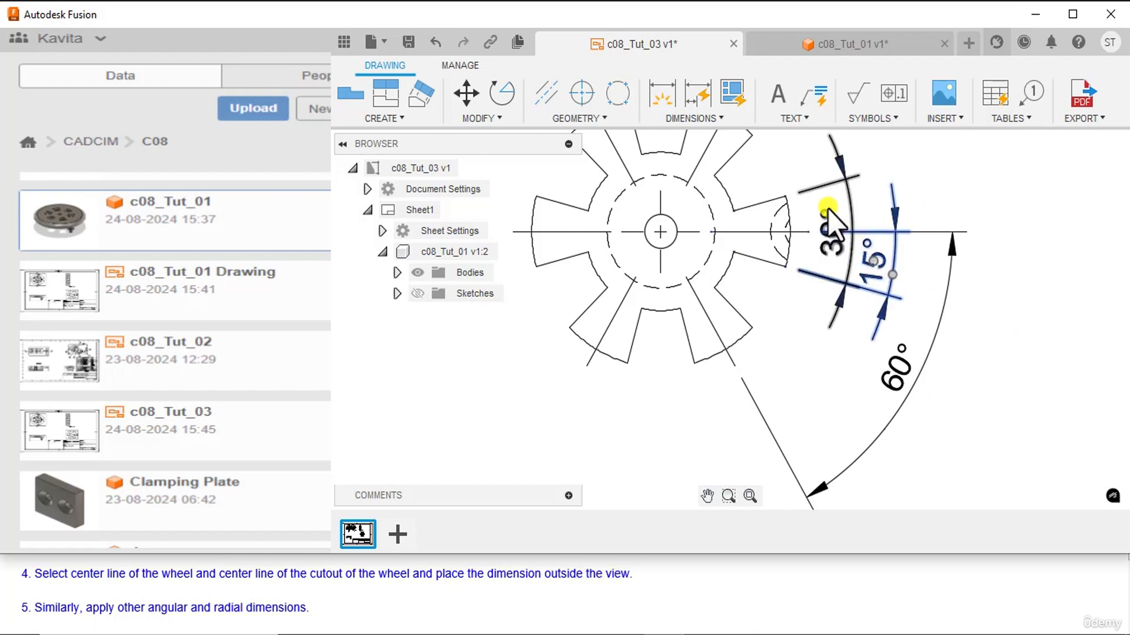
pyautogui.click(833, 230)
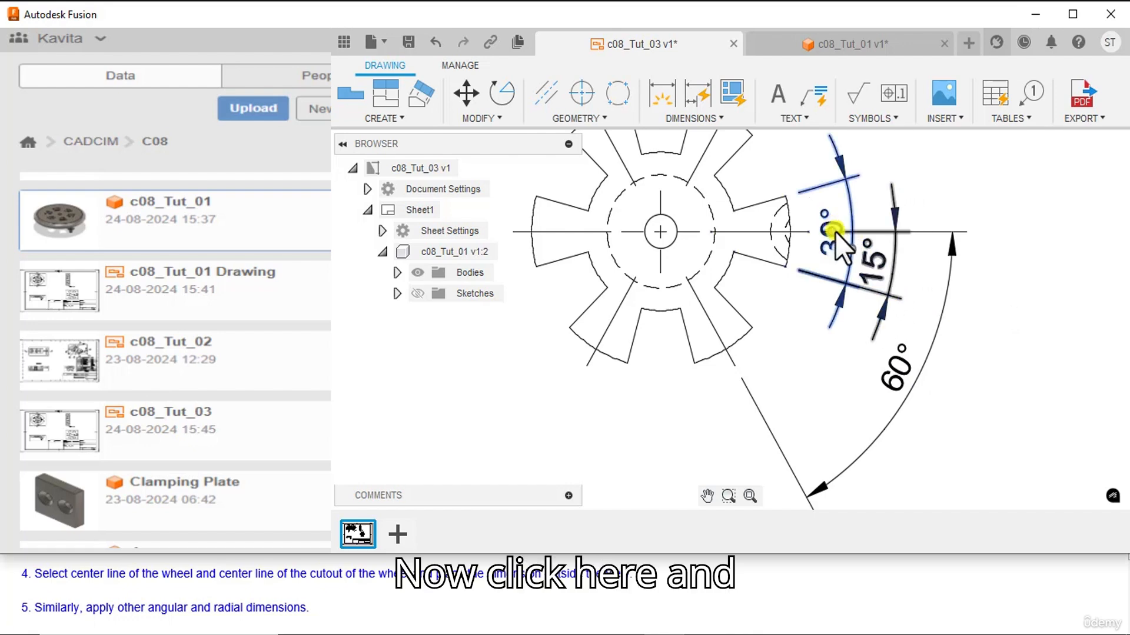
pyautogui.moveTo(835, 232); pyautogui.dragTo(936, 261)
pyautogui.scroll(-3, 984, 239)
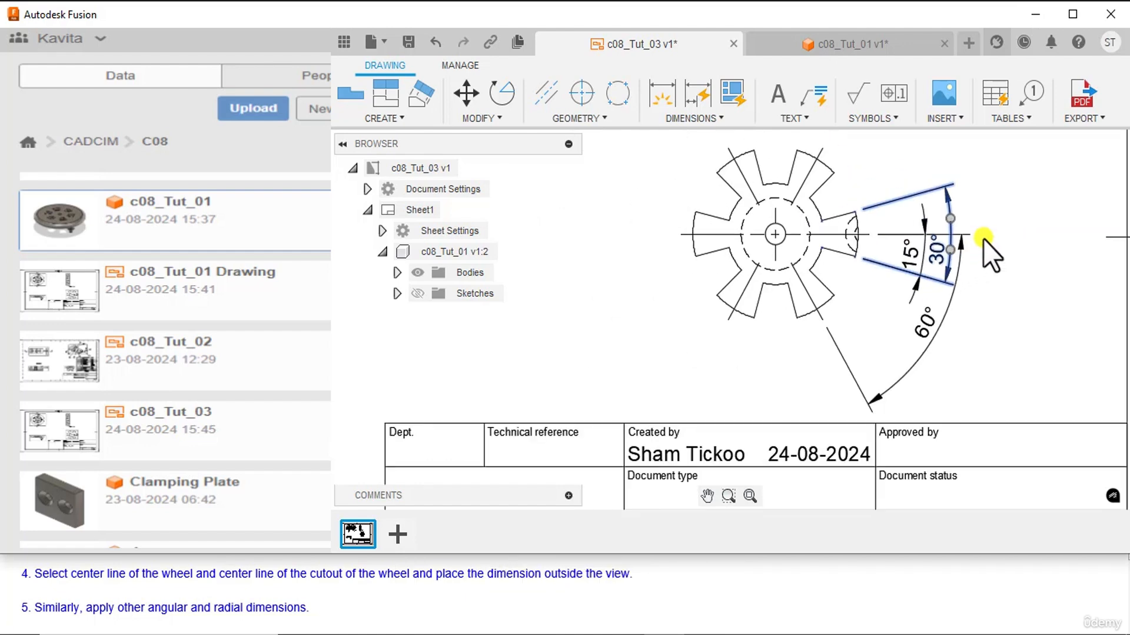
pyautogui.scroll(-5, 983, 240)
pyautogui.click(903, 264)
pyautogui.press('Escape')
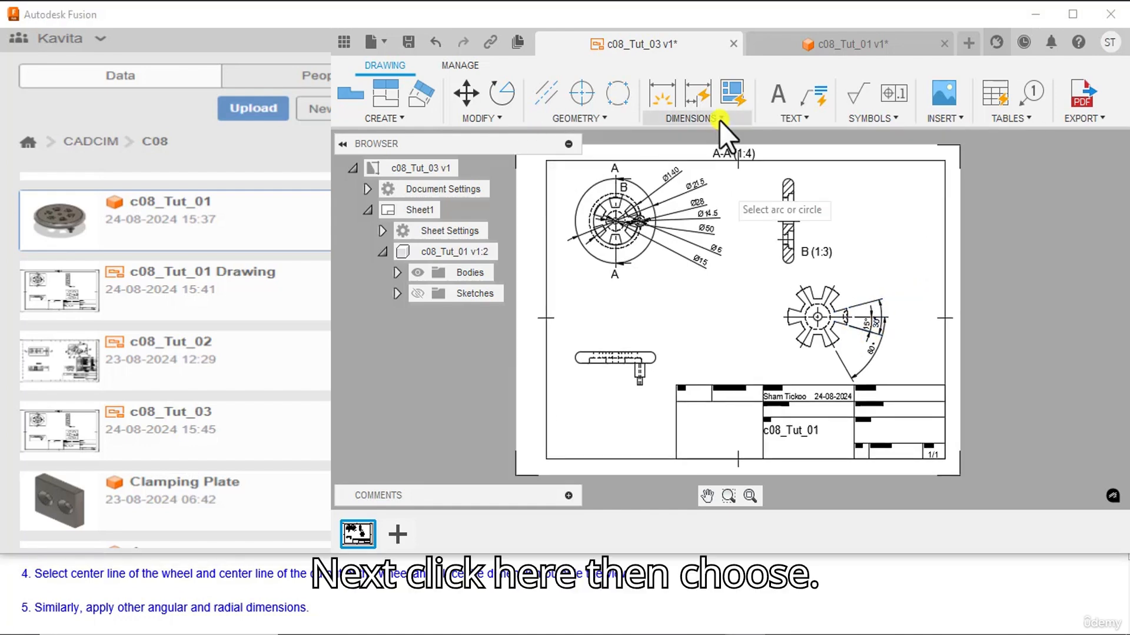
# Add a radius dimension to the solid hub arc between the left-hand arms in detail view B, placing it left of the view
pyautogui.click(719, 120)
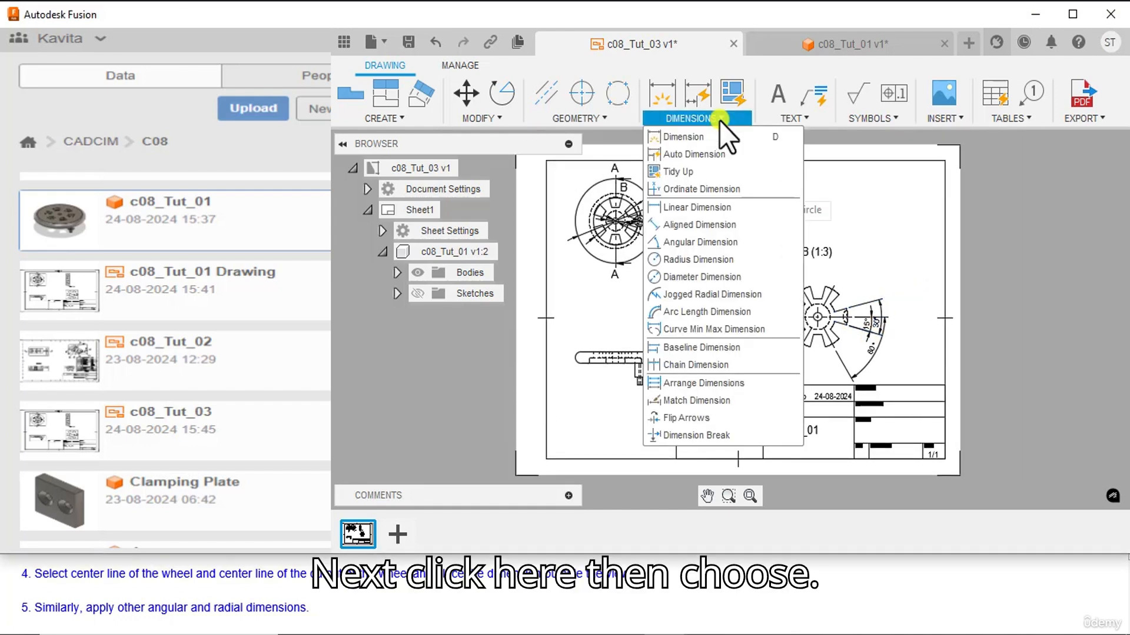
pyautogui.click(709, 260)
pyautogui.scroll(5, 824, 341)
pyautogui.scroll(2, 820, 343)
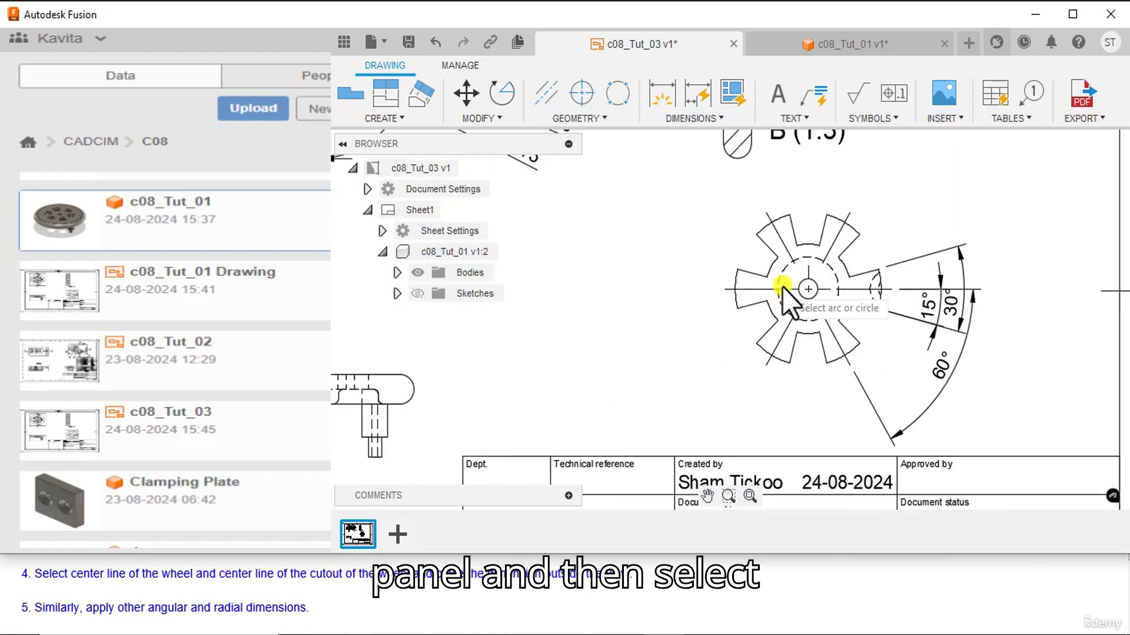
pyautogui.scroll(2, 770, 258)
pyautogui.click(775, 284)
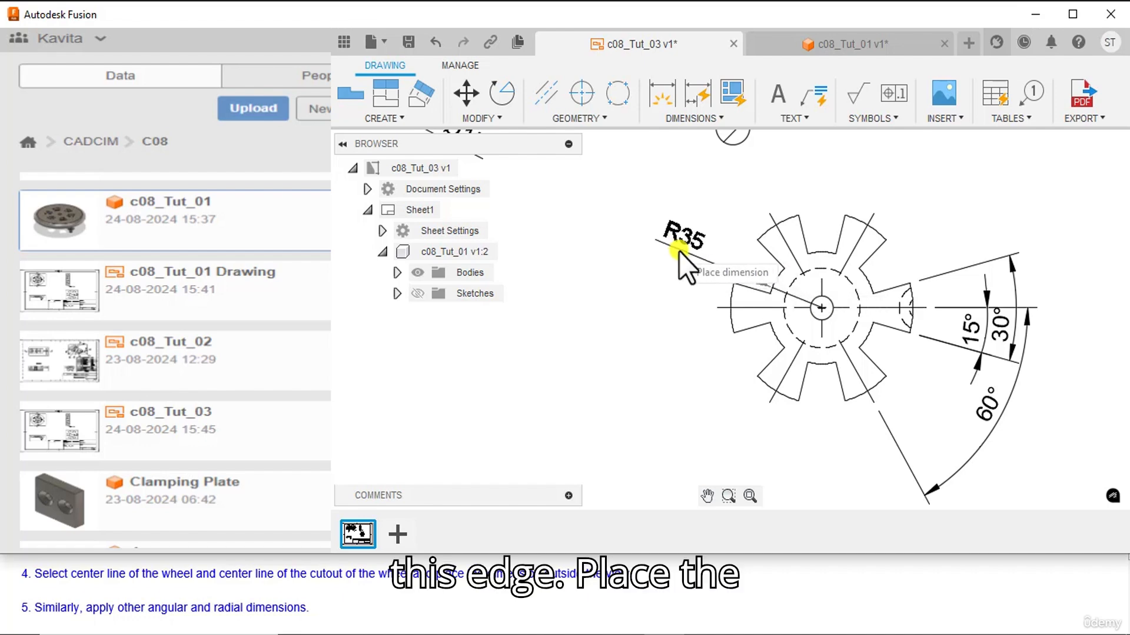
pyautogui.click(613, 317)
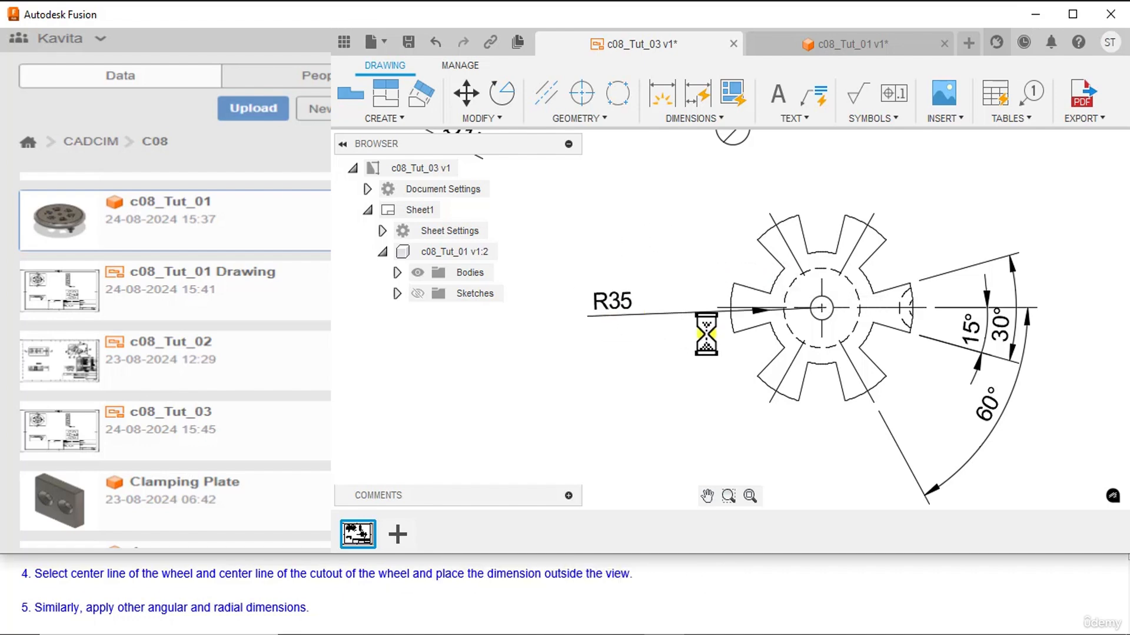
# Add radius dimensions to the dashed circle and the small central circle in detail view B, placing both below the R35 dimension
pyautogui.click(788, 332)
pyautogui.click(632, 389)
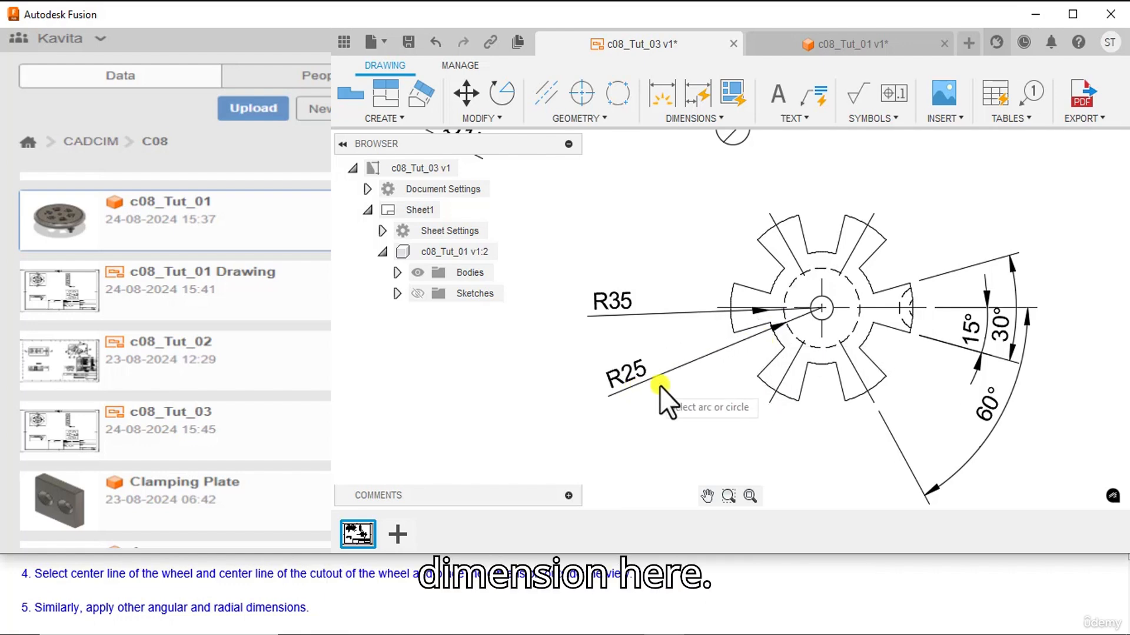
pyautogui.click(830, 320)
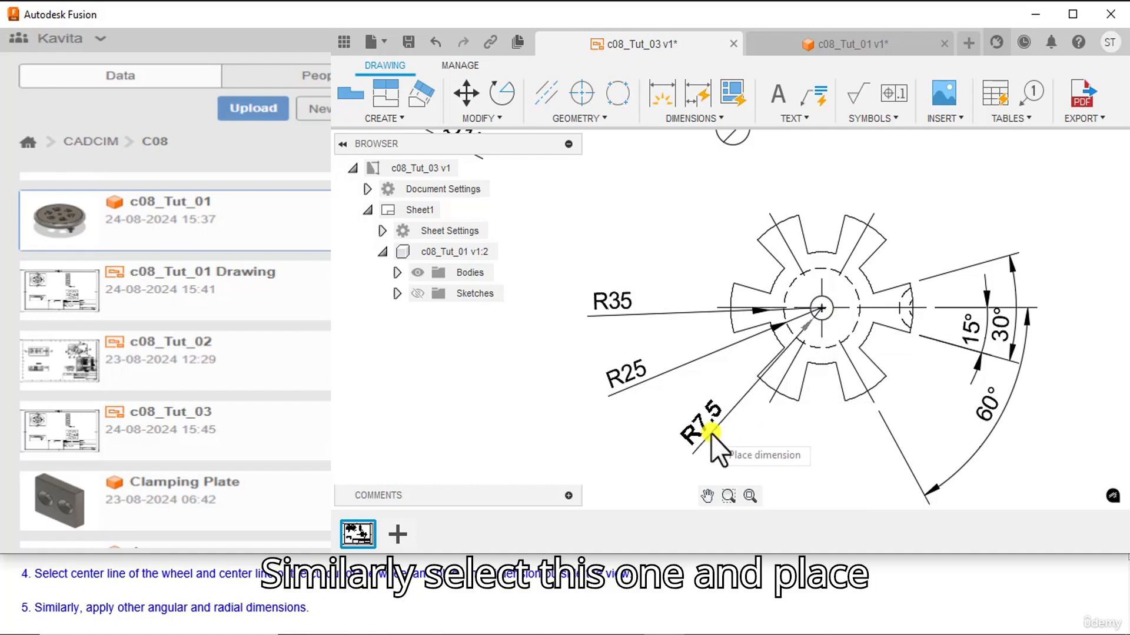
pyautogui.click(688, 450)
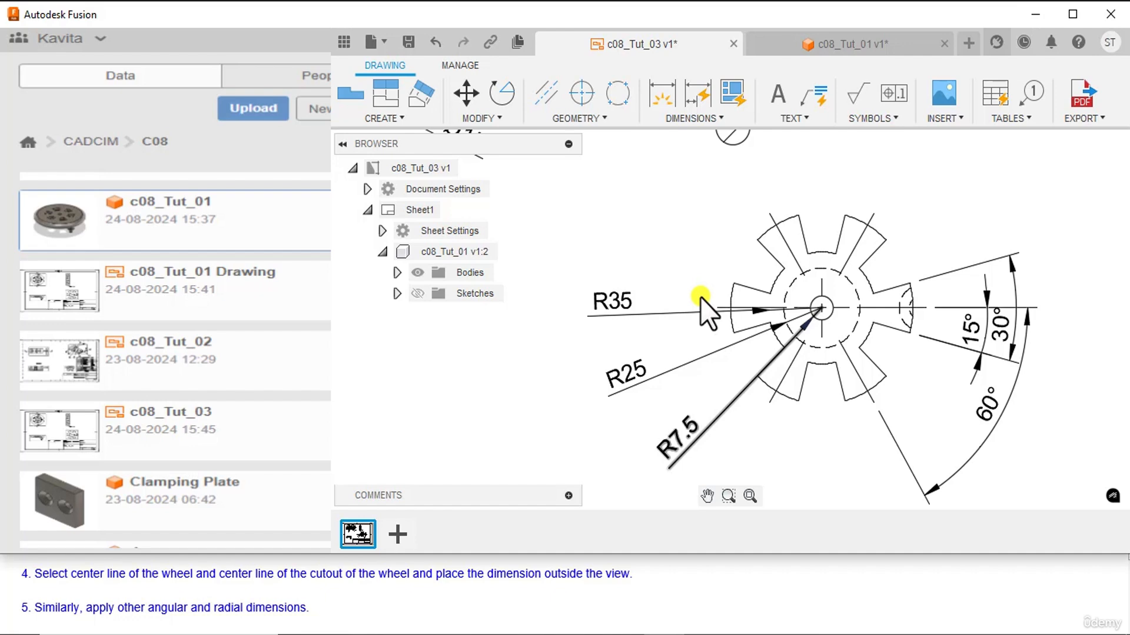
pyautogui.scroll(-5, 700, 298)
pyautogui.scroll(-1, 701, 294)
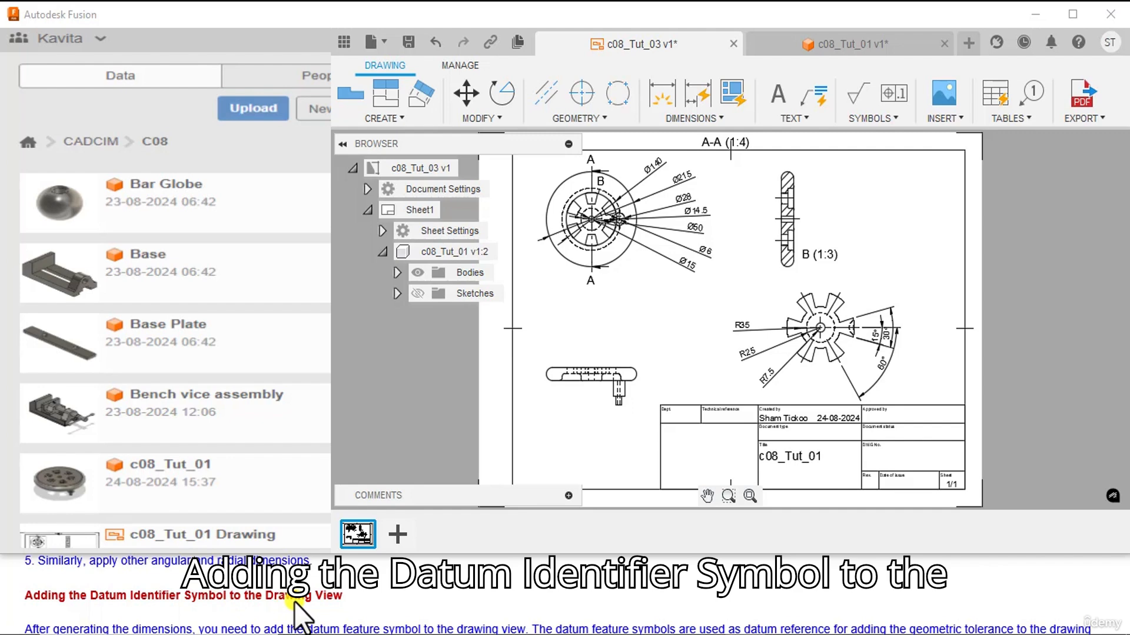
# Attach datum identifier A to the outer circle of the top view, placing its box just below the wheel's lower-right edge
pyautogui.scroll(-1, 233, 610)
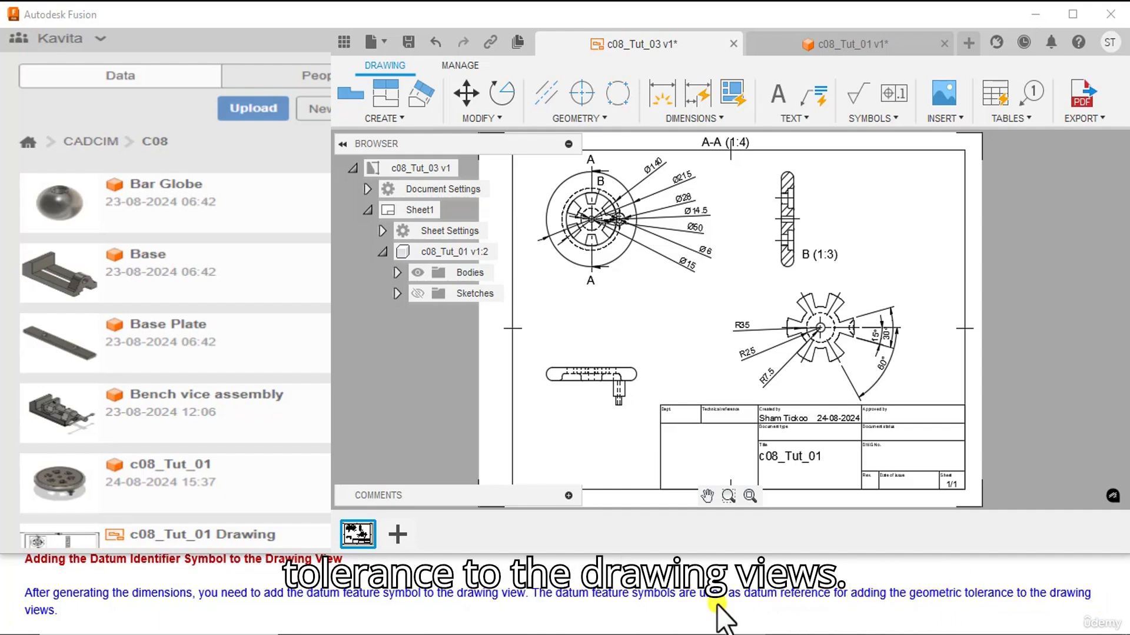
pyautogui.scroll(-1, 35, 611)
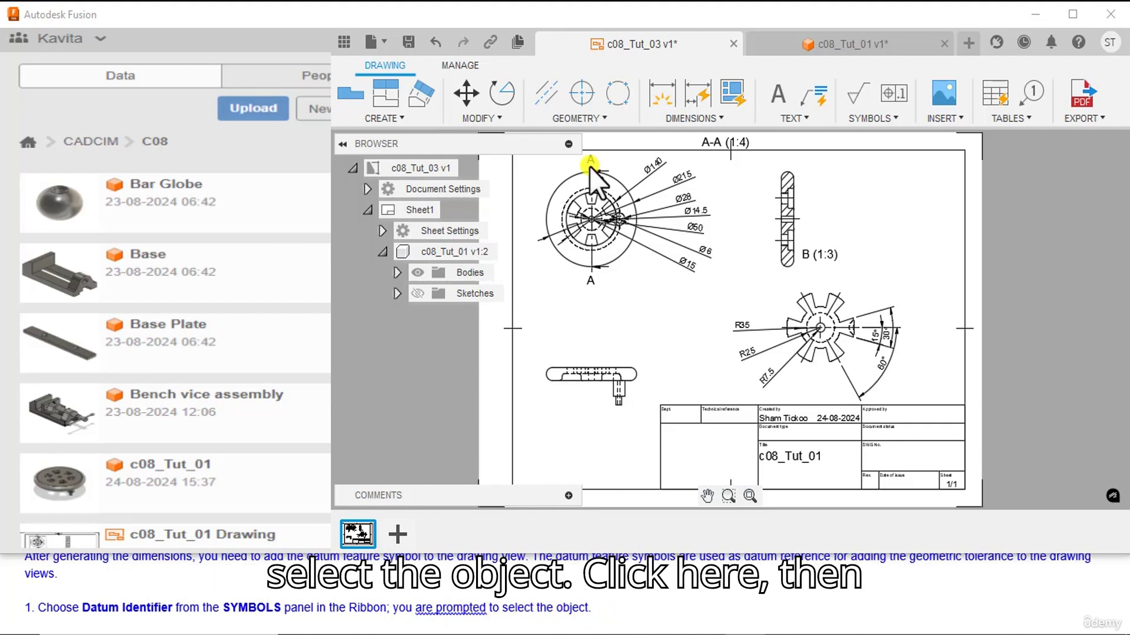
pyautogui.click(872, 118)
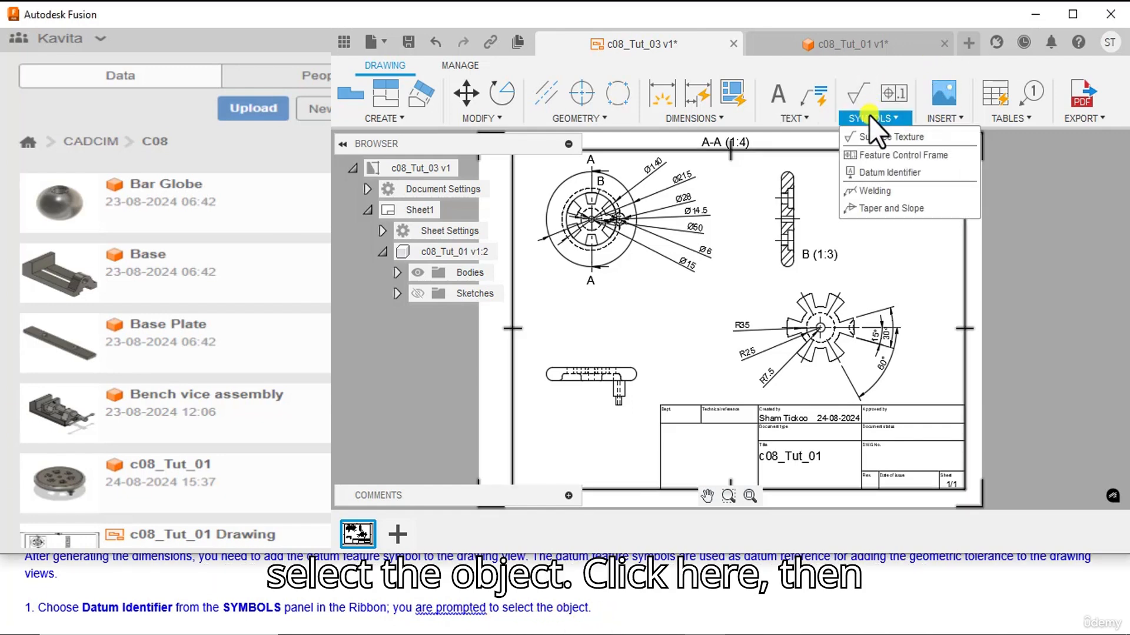
pyautogui.click(880, 172)
pyautogui.scroll(-1, 312, 593)
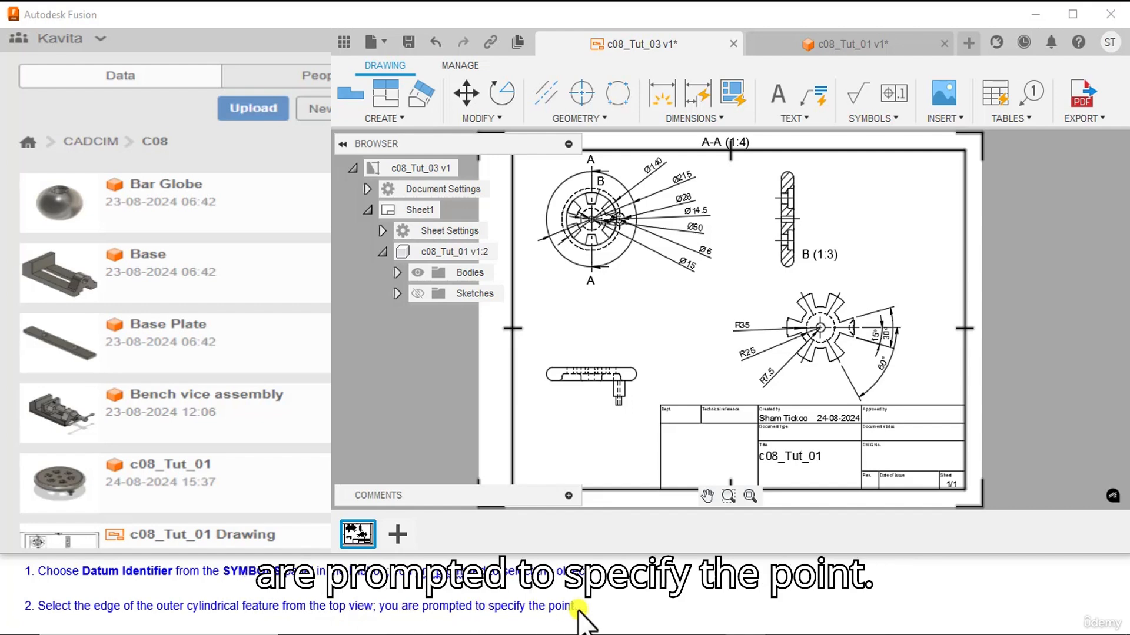
pyautogui.click(575, 265)
pyautogui.click(617, 427)
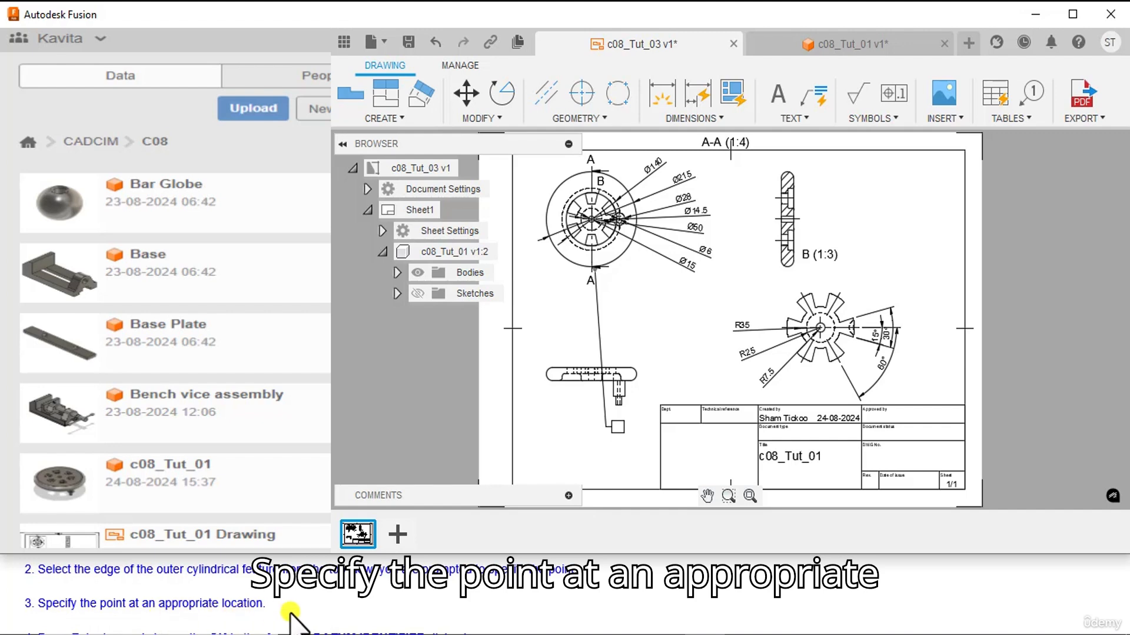
pyautogui.click(650, 302)
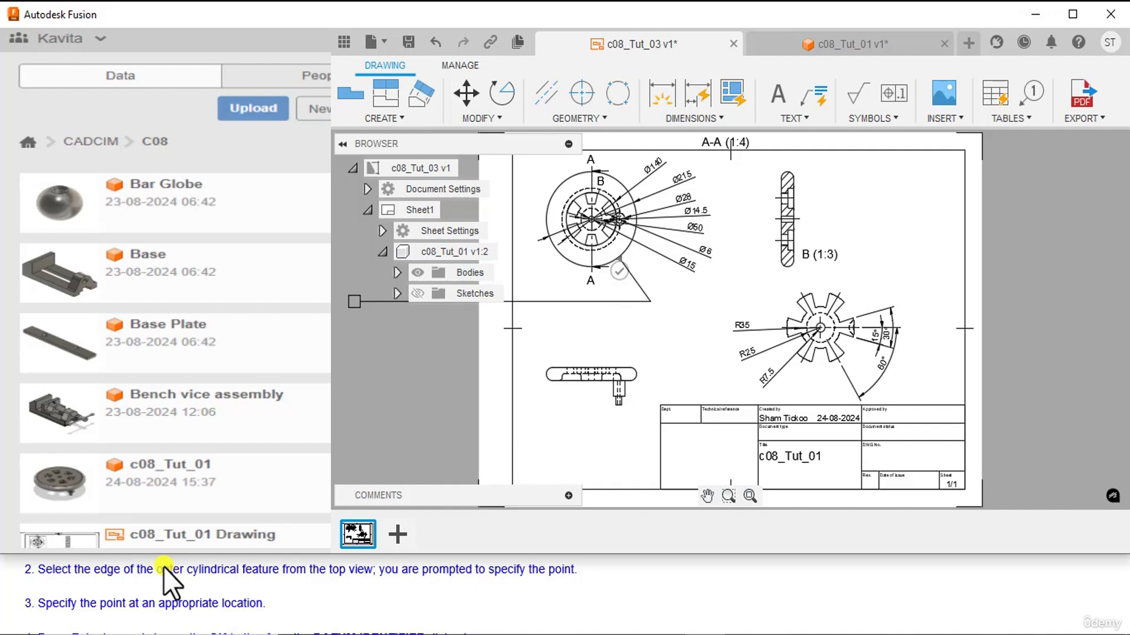
pyautogui.scroll(-1, 165, 574)
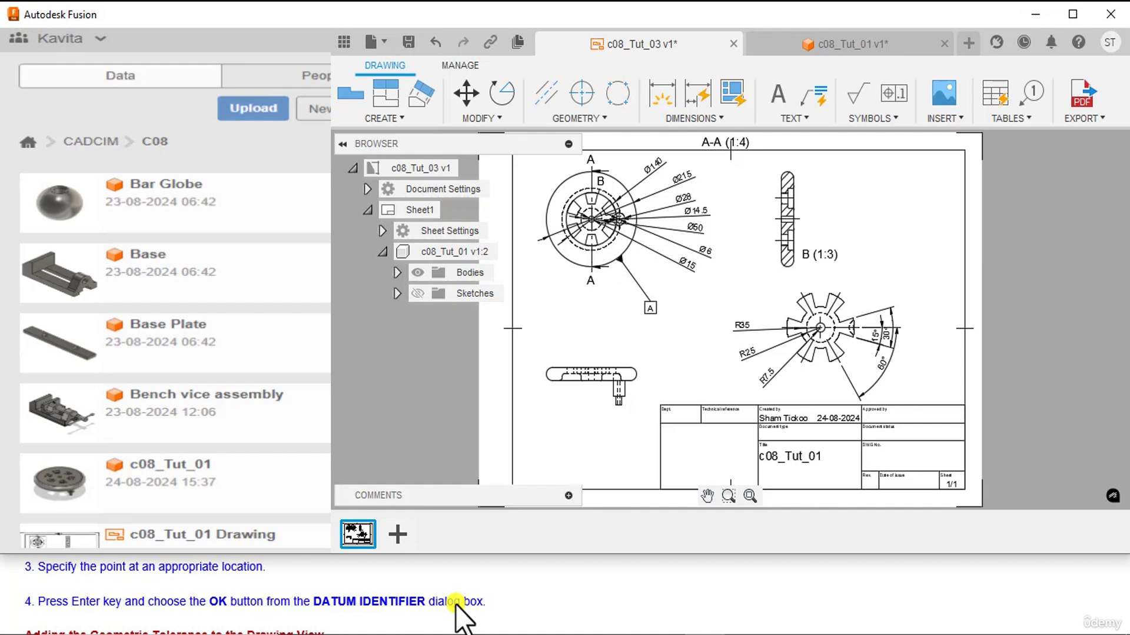
pyautogui.press('Return')
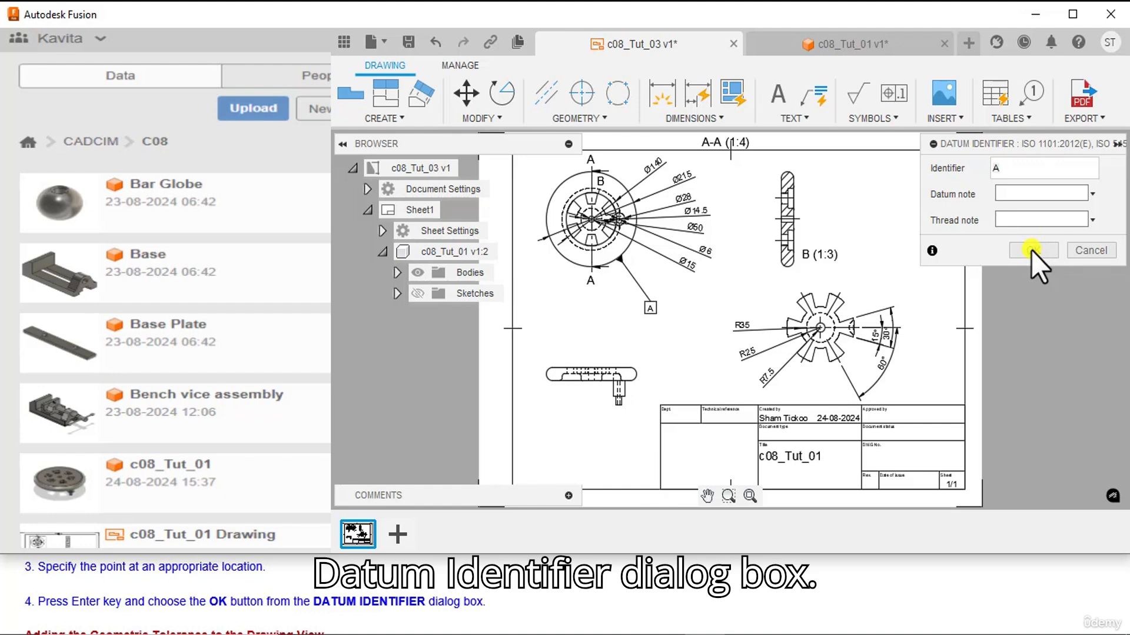
pyautogui.click(1031, 250)
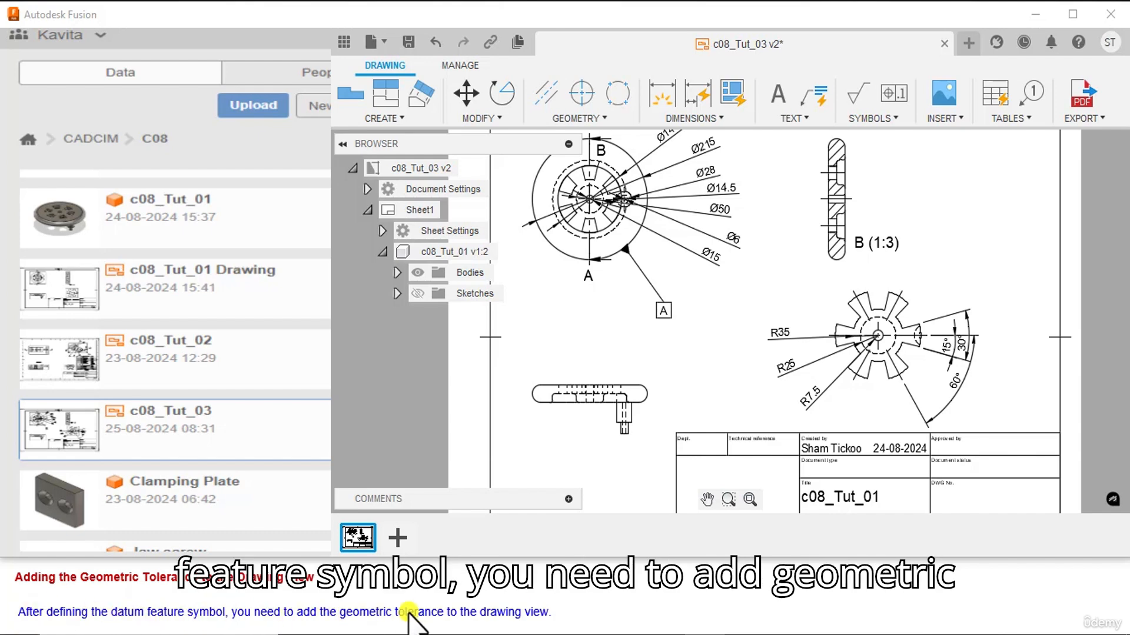
# Attach a feature control frame to the 140 mm diameter dashed circle in the top view, placing it just below the datum A box
pyautogui.scroll(-1, 570, 610)
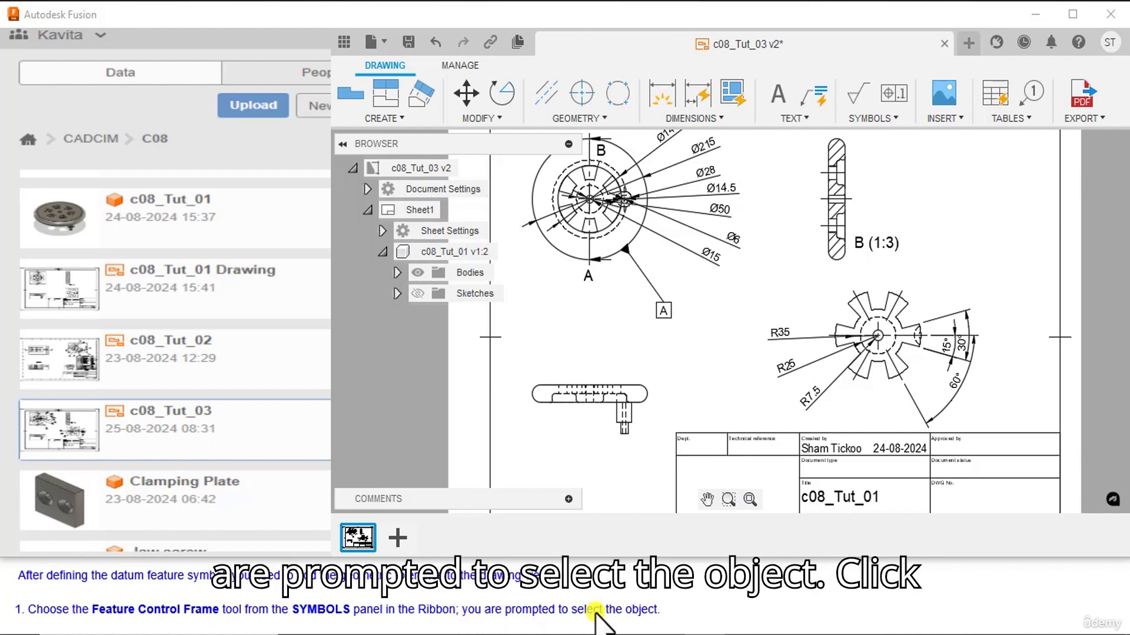
pyautogui.click(894, 122)
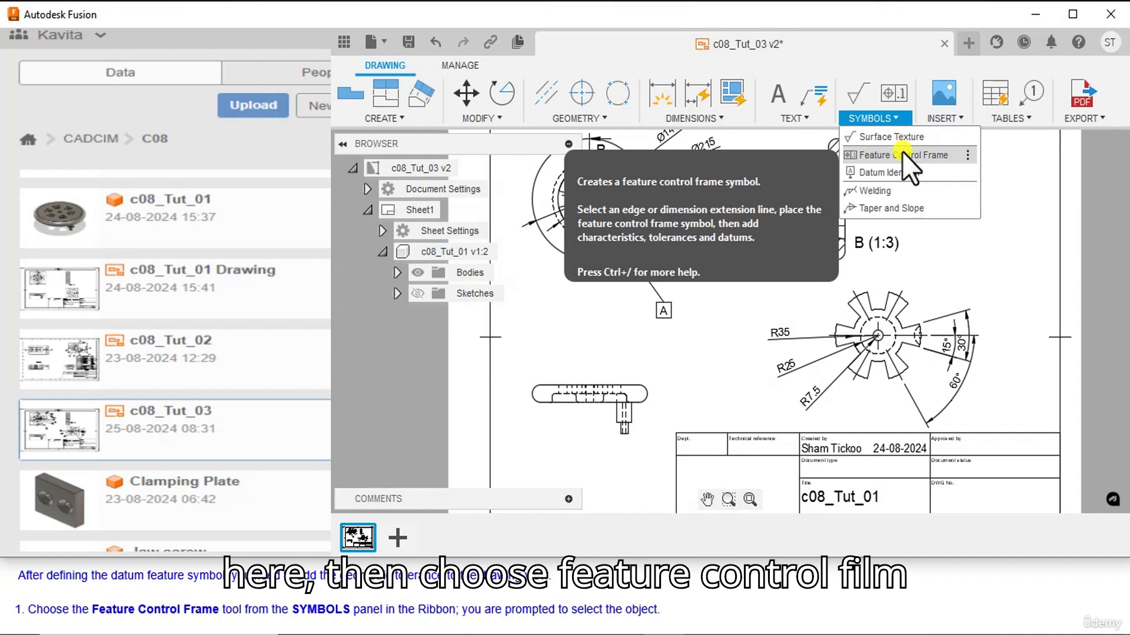
pyautogui.click(902, 154)
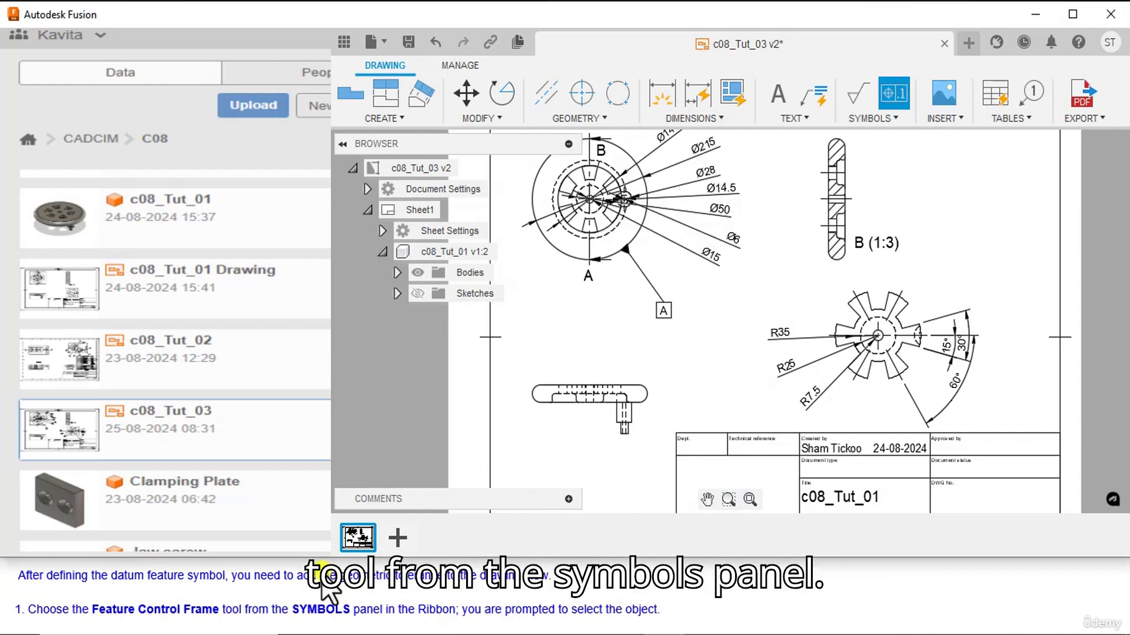
pyautogui.scroll(-1, 270, 614)
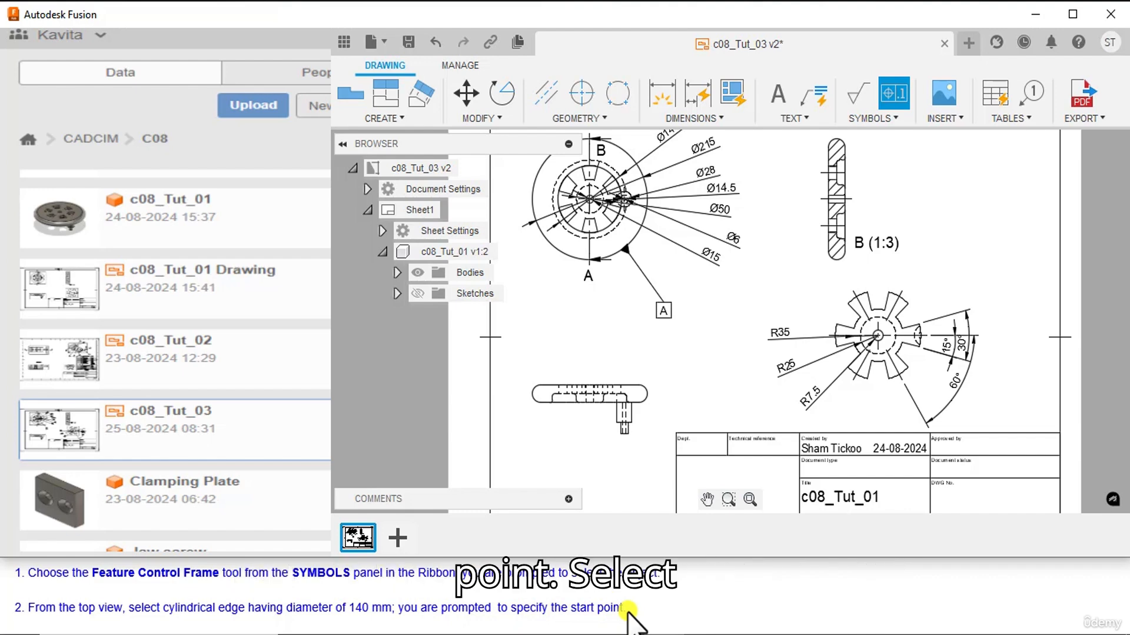
pyautogui.click(578, 238)
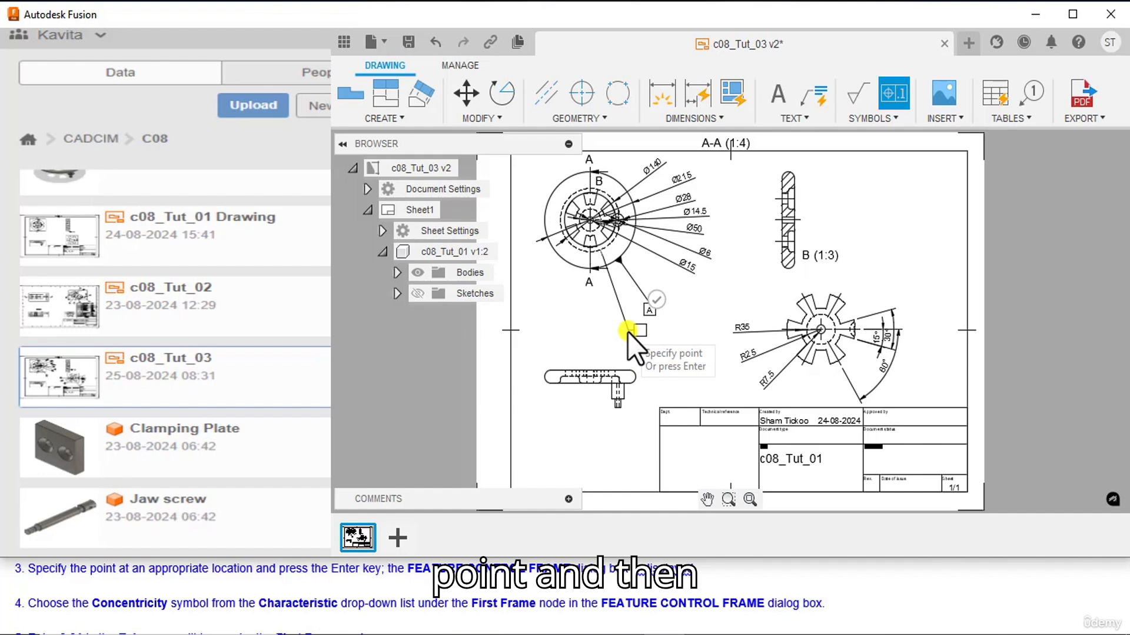
pyautogui.press('Return')
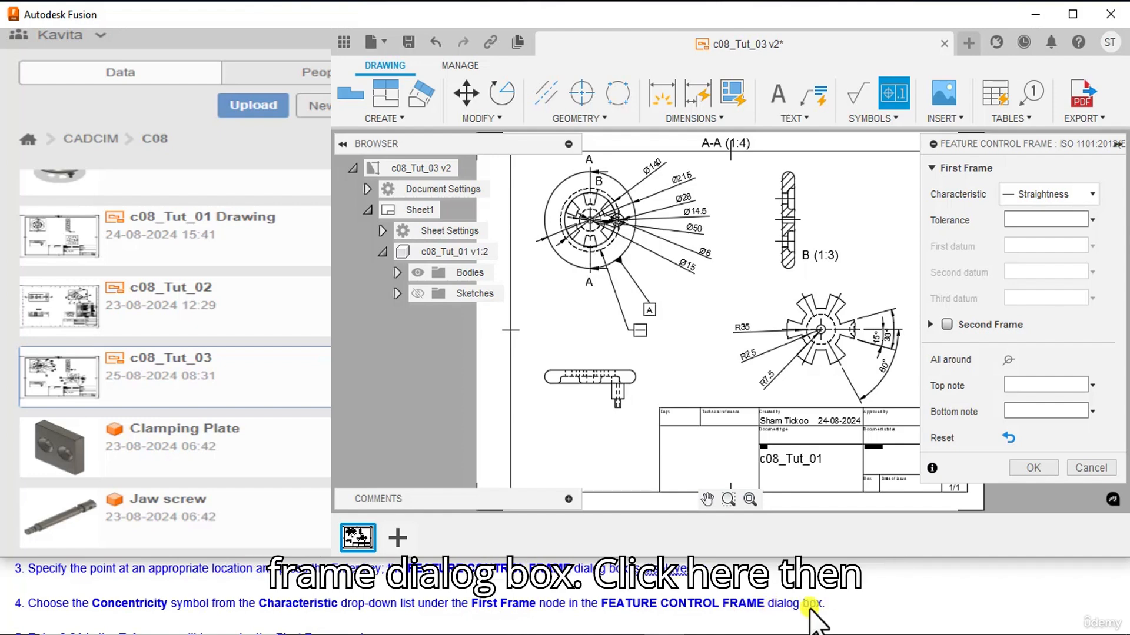
# Set the first frame's characteristic to Concentricity with a tolerance of 0.01
pyautogui.click(1037, 202)
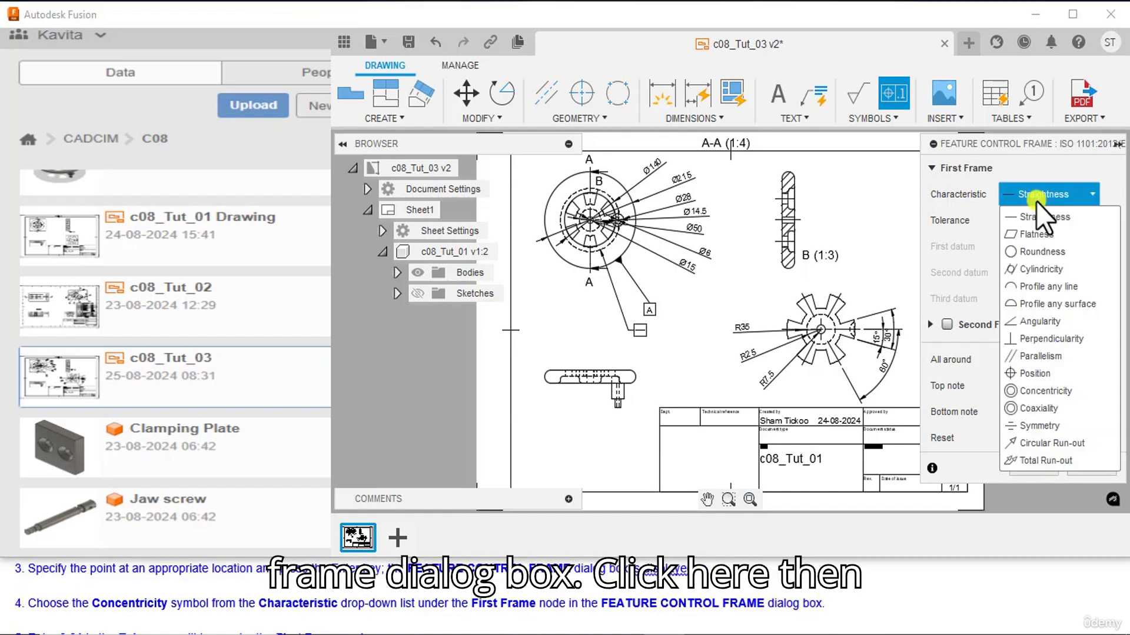
pyautogui.click(1031, 395)
pyautogui.scroll(-1, 43, 603)
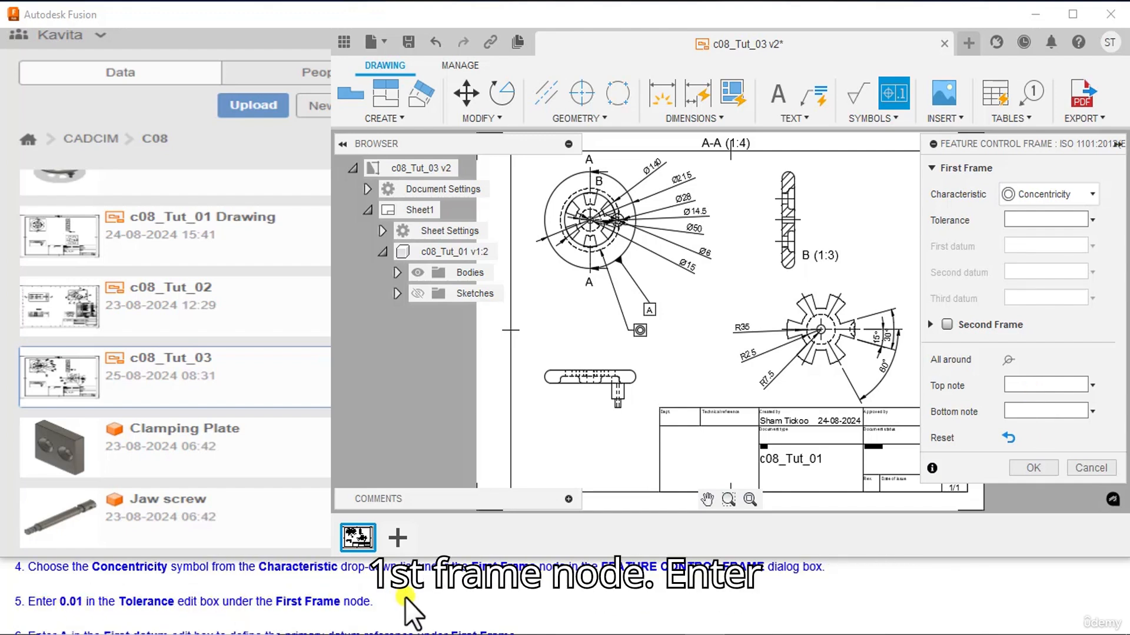
pyautogui.click(1014, 220)
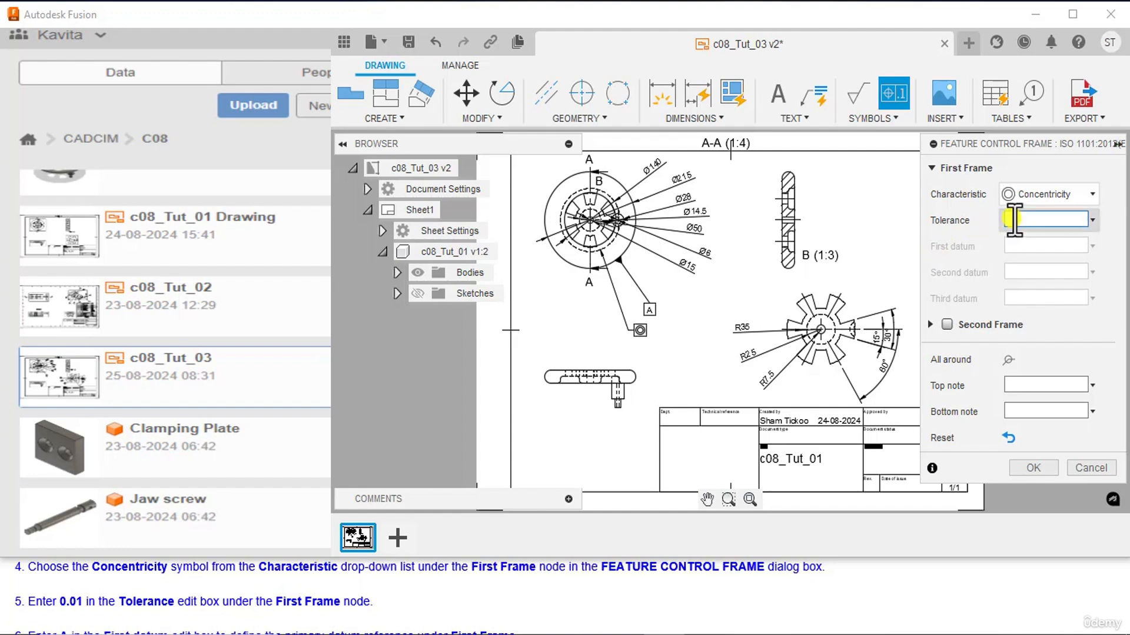
pyautogui.write('0.01')
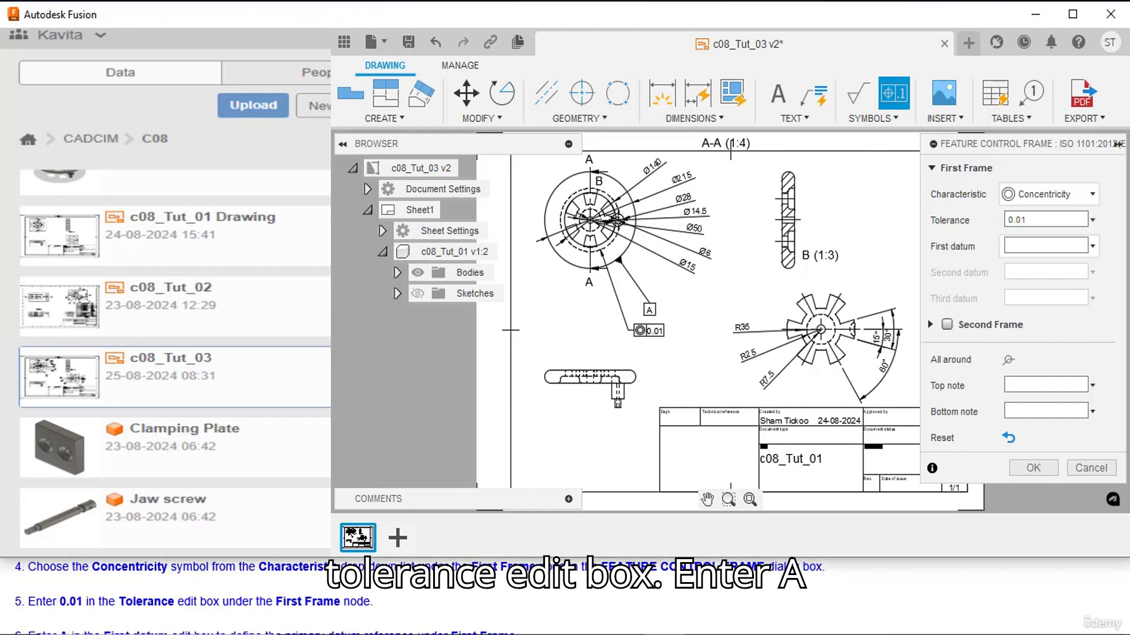
# Set the first datum of the concentricity frame to A and finish the feature control frame
pyautogui.scroll(-1, 154, 597)
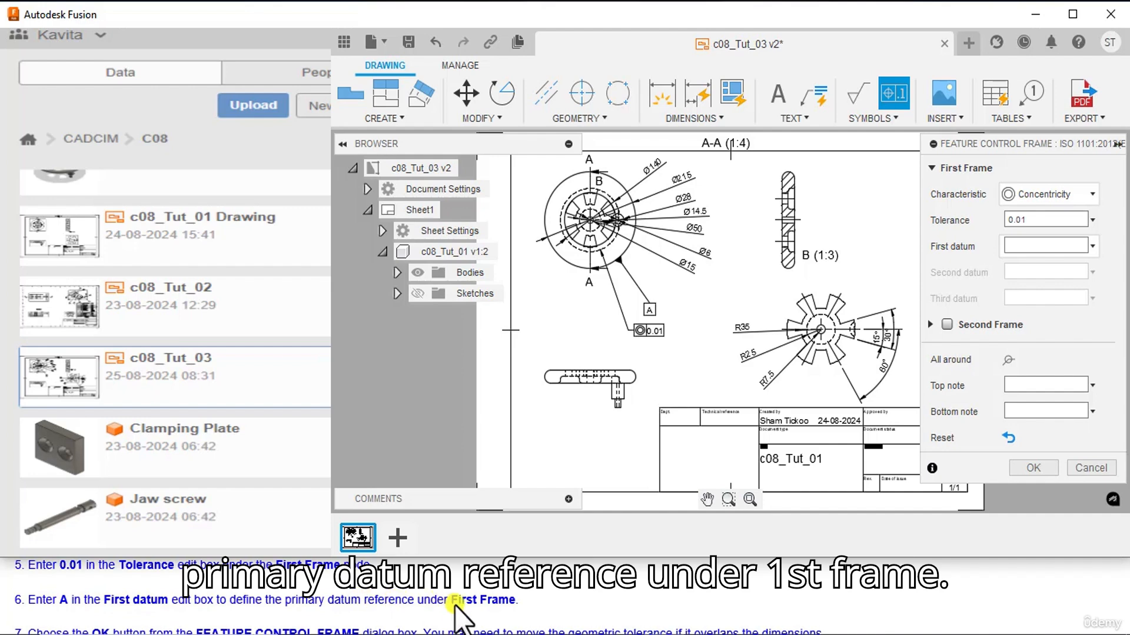
pyautogui.click(1033, 247)
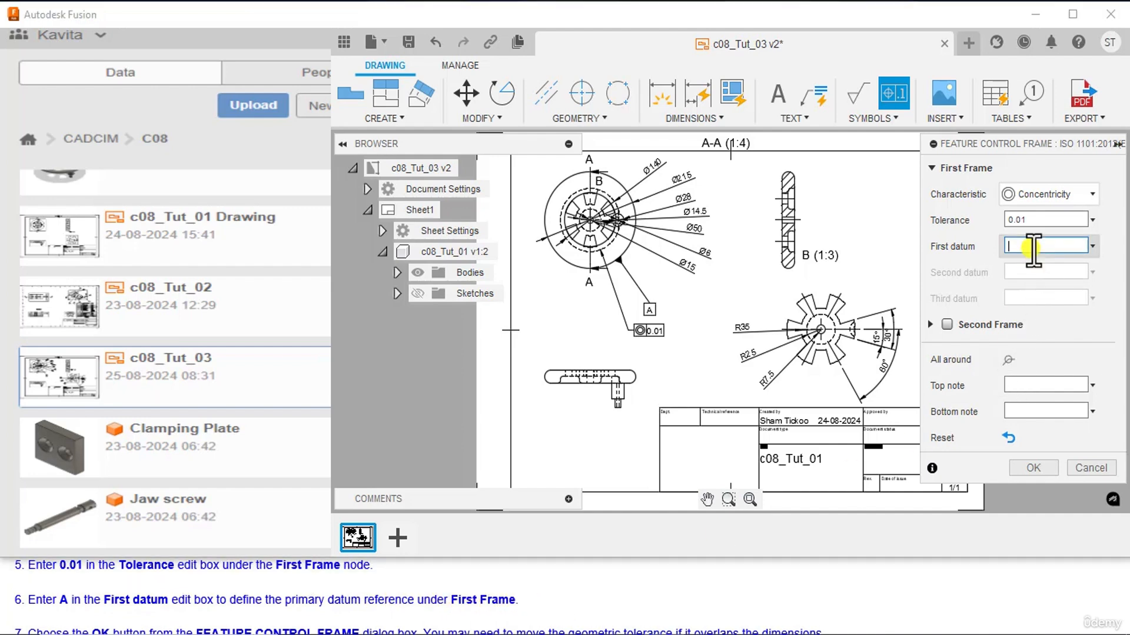
pyautogui.write('A')
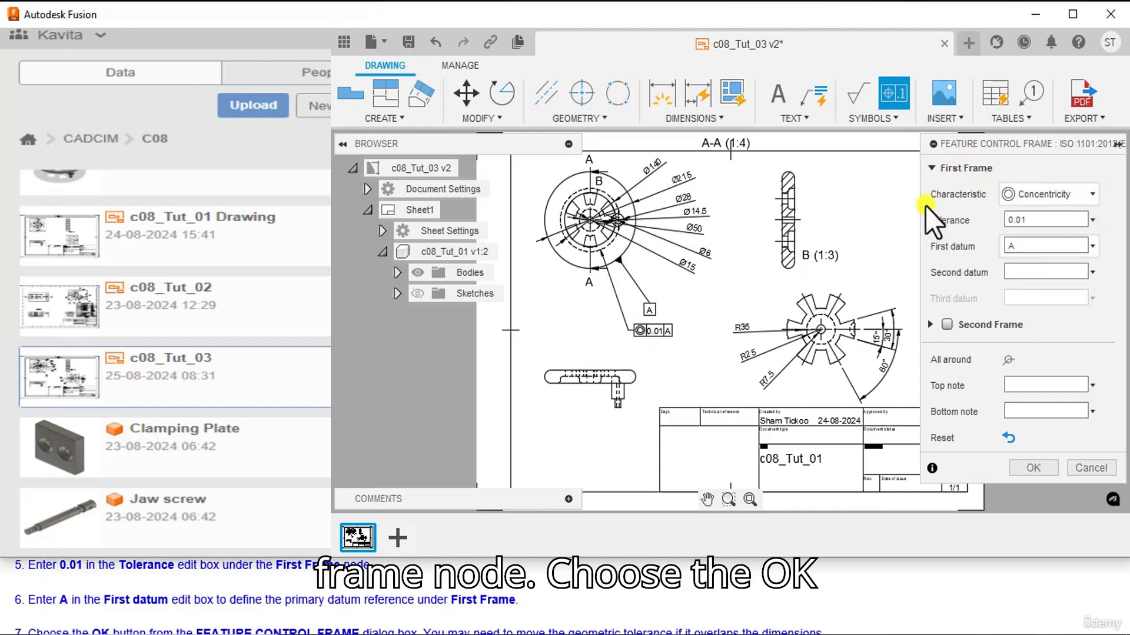
pyautogui.scroll(-1, 54, 617)
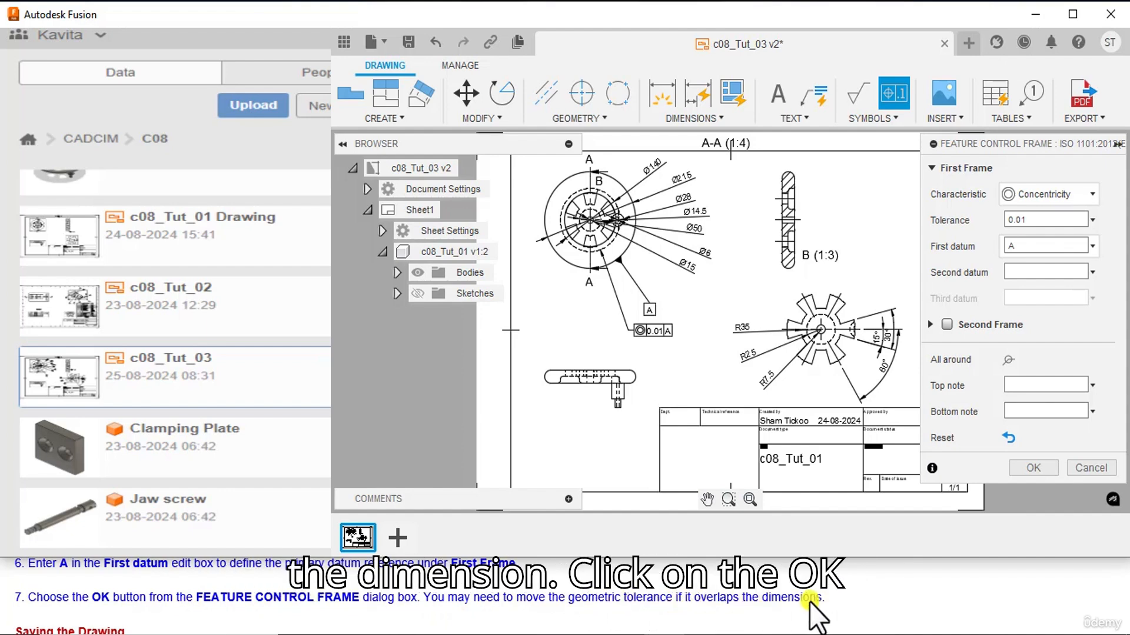
pyautogui.click(1037, 469)
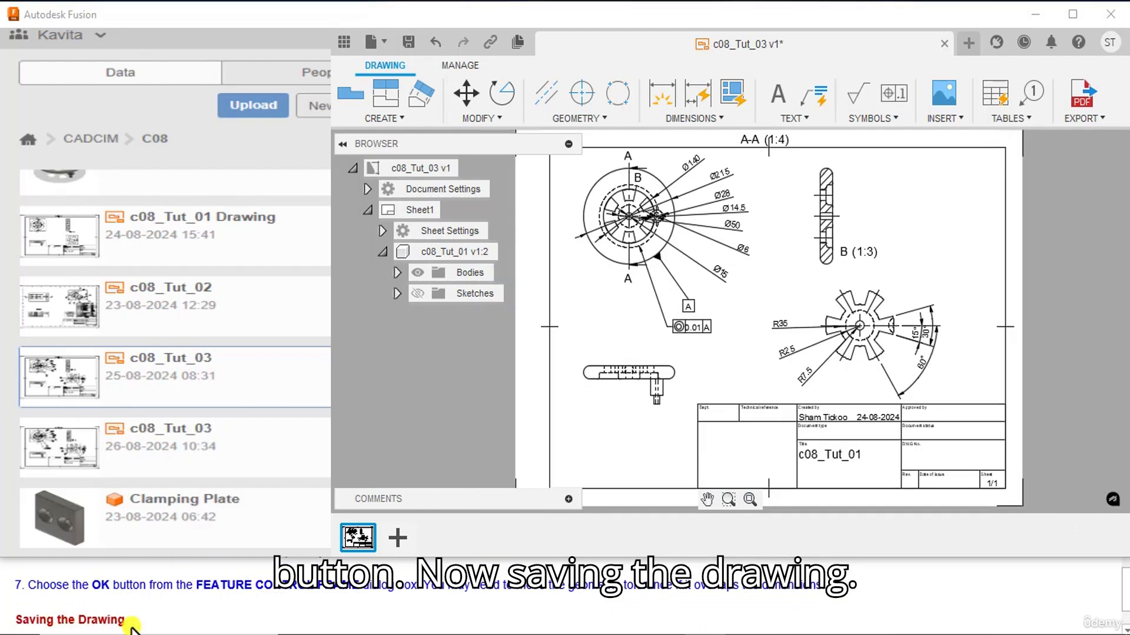
# Save the drawing as a new version, keeping the version description User Saved
pyautogui.scroll(-1, 134, 622)
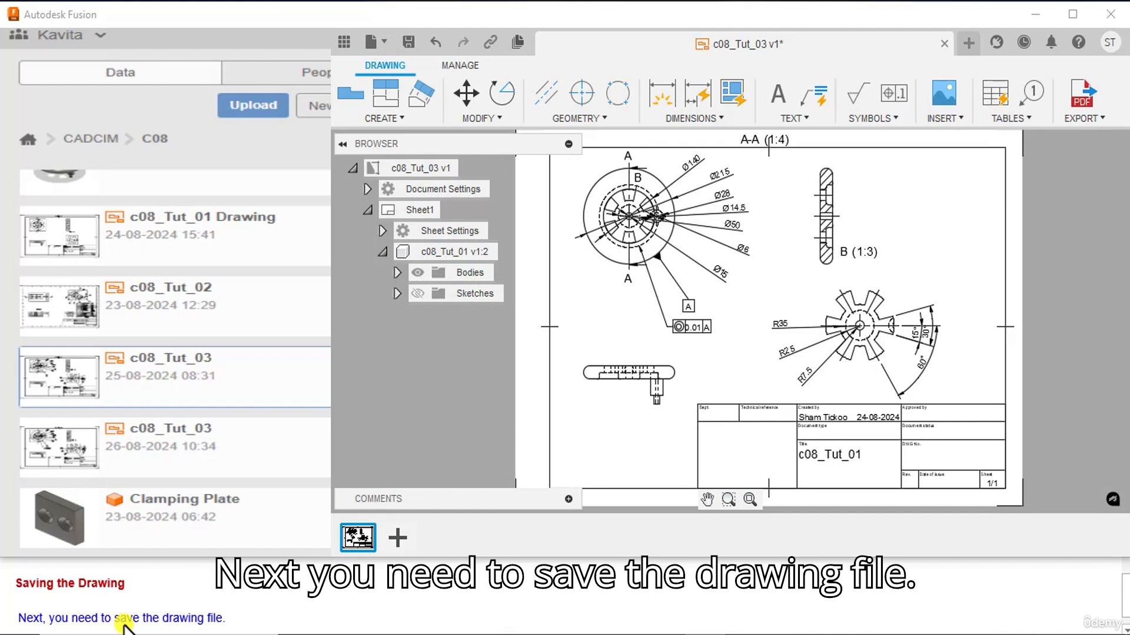
pyautogui.scroll(-1, 230, 617)
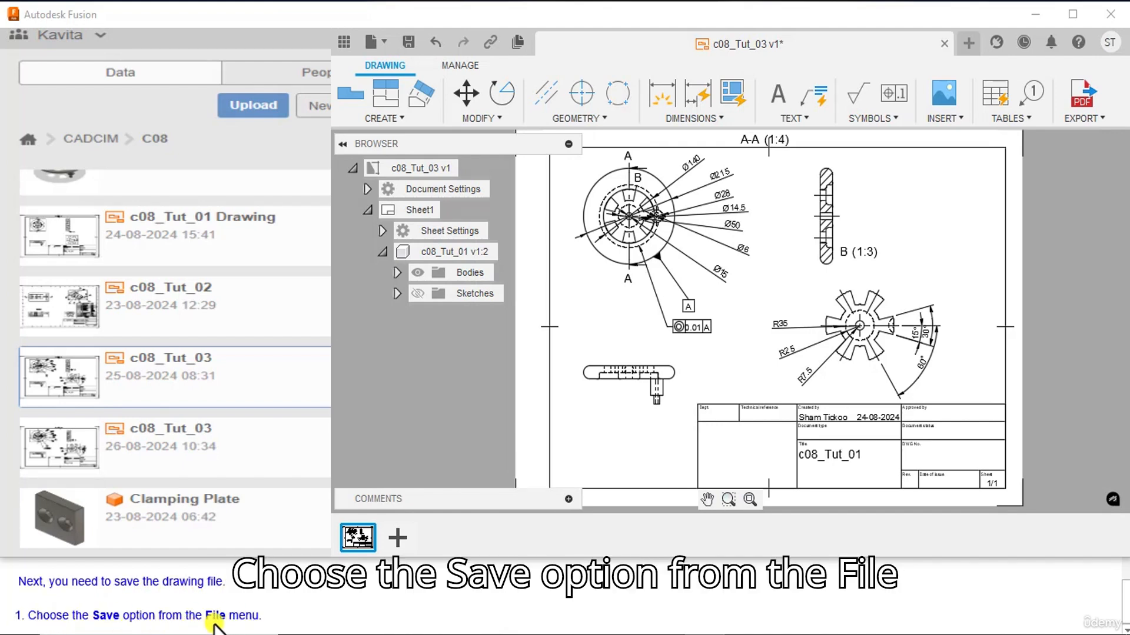
pyautogui.click(384, 38)
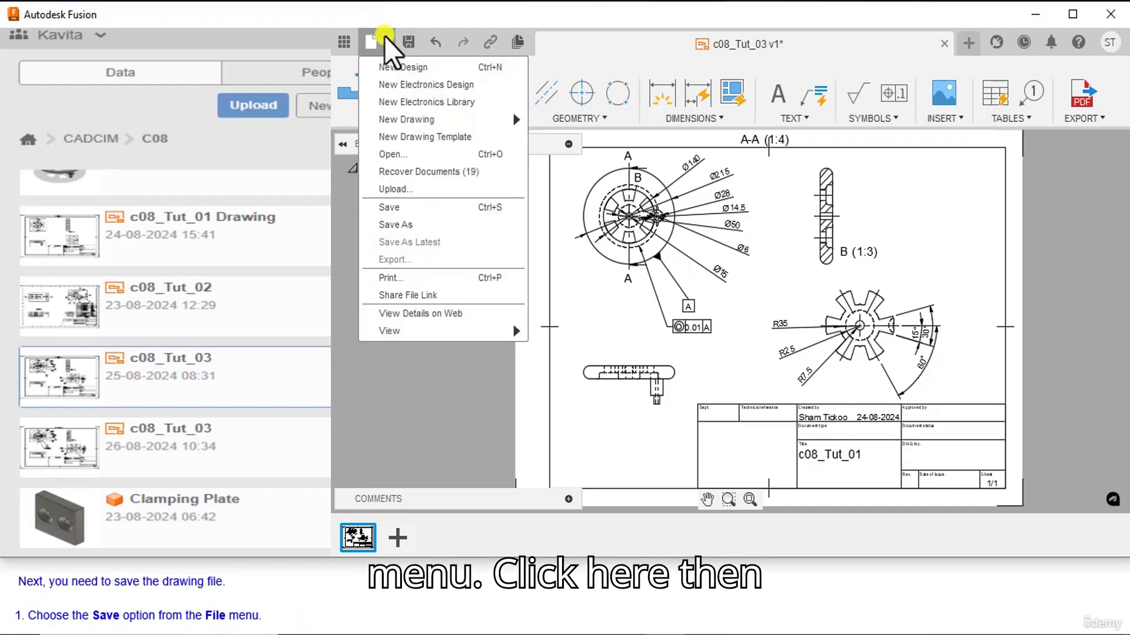
pyautogui.click(414, 209)
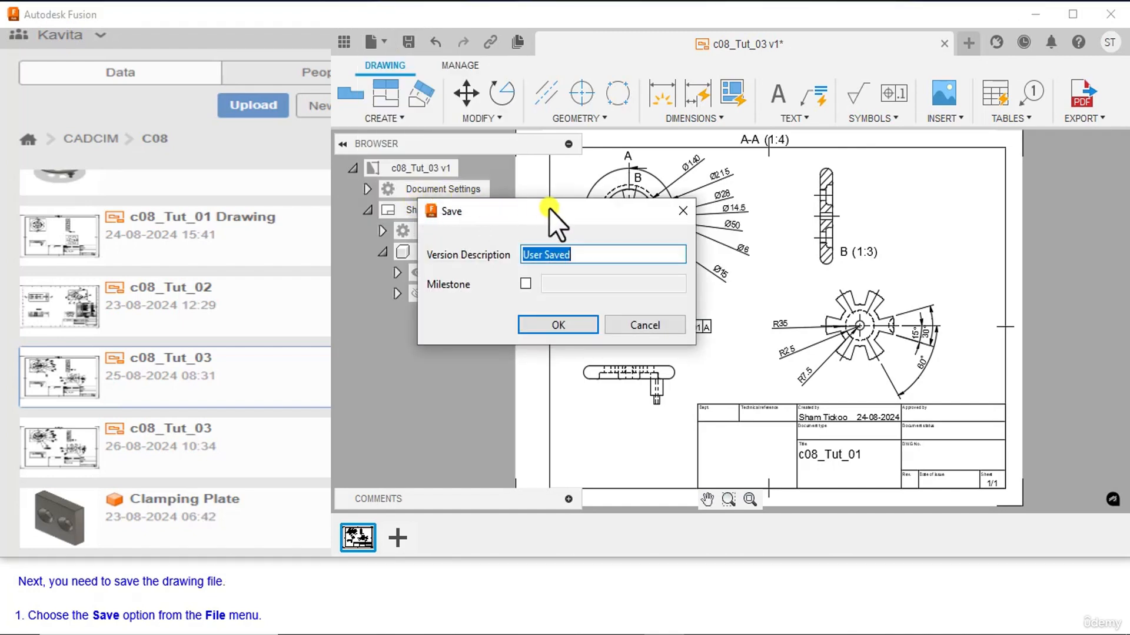
pyautogui.click(566, 326)
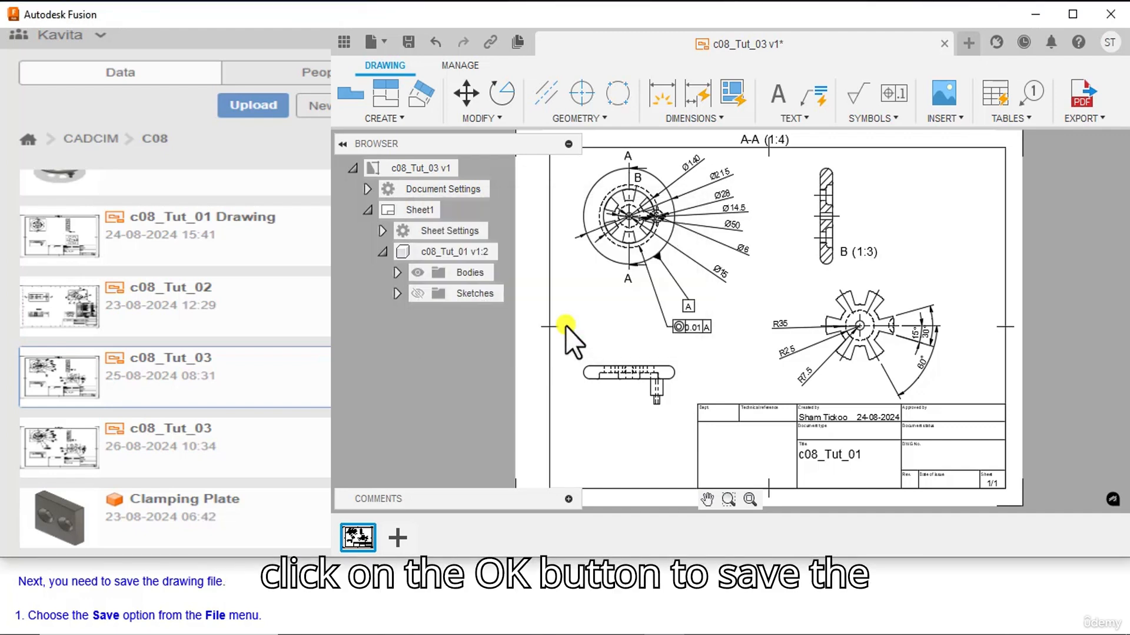